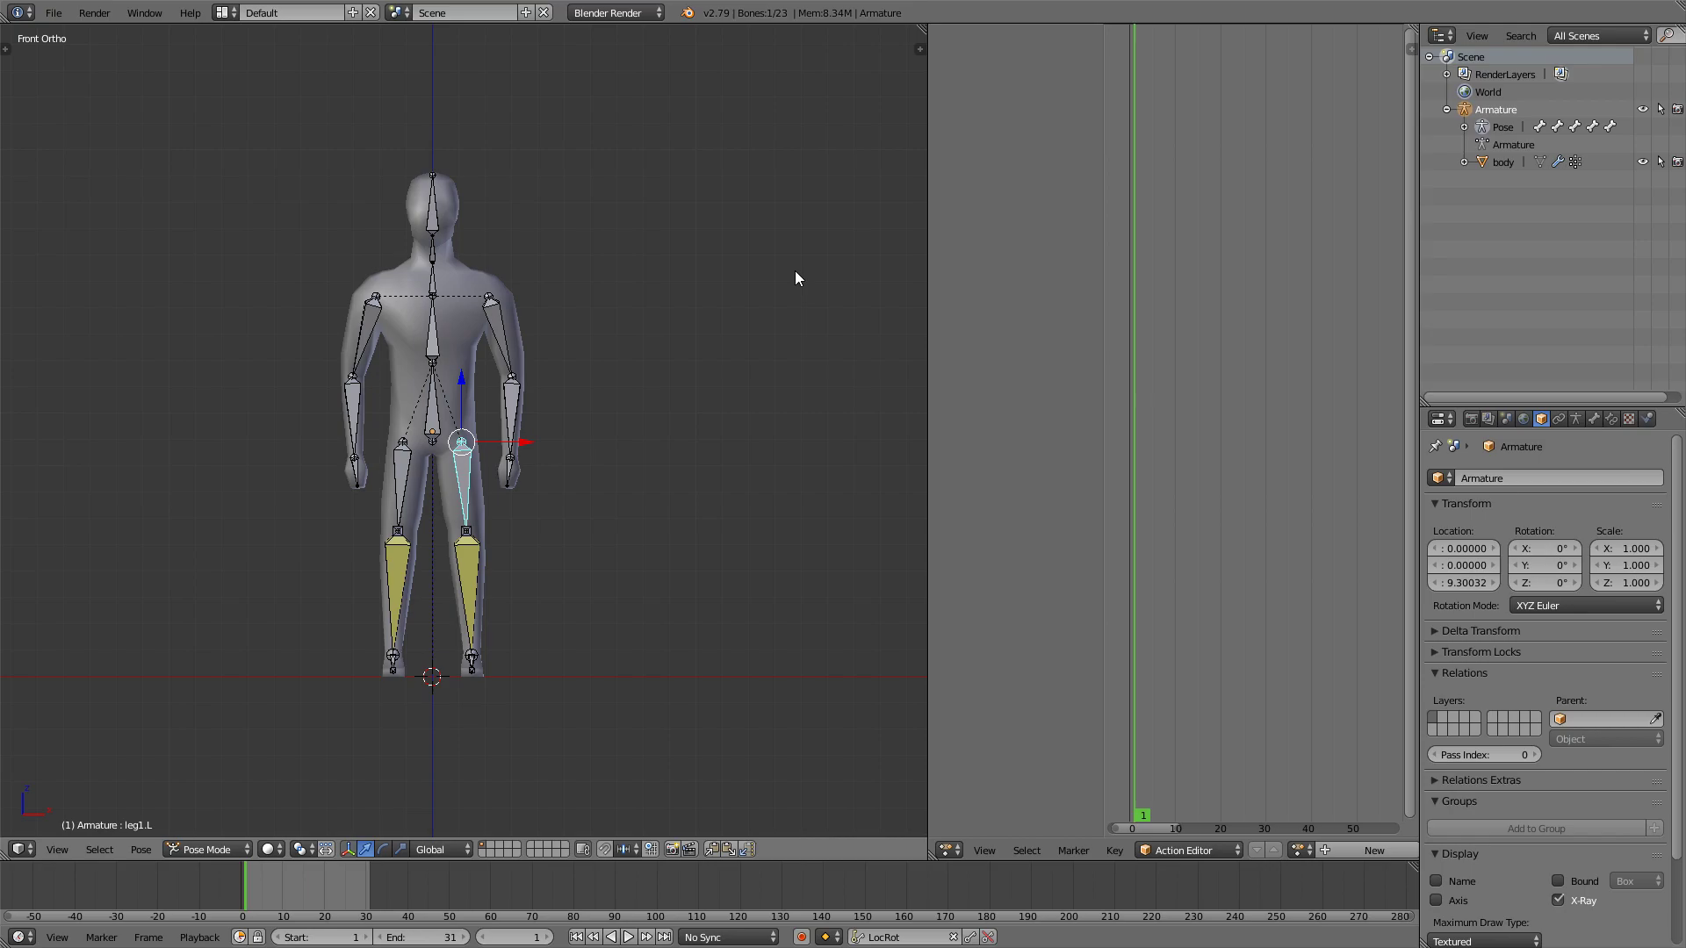
Open the file lowpolyhuman_anim.blend
click(54, 13)
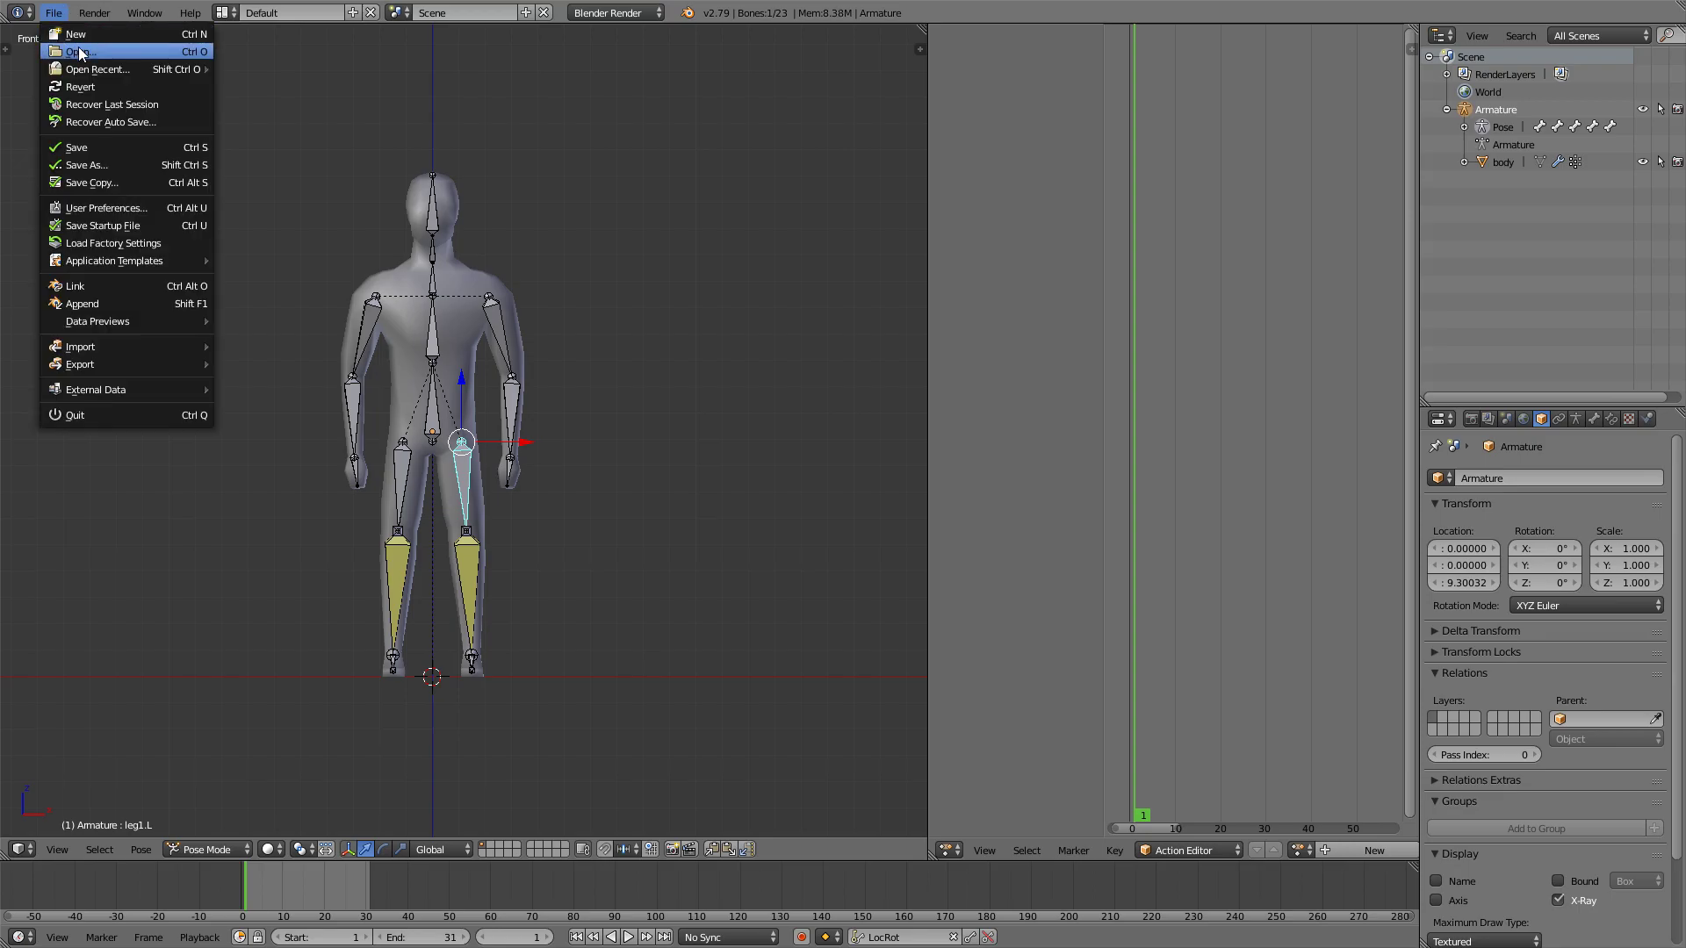
click(80, 53)
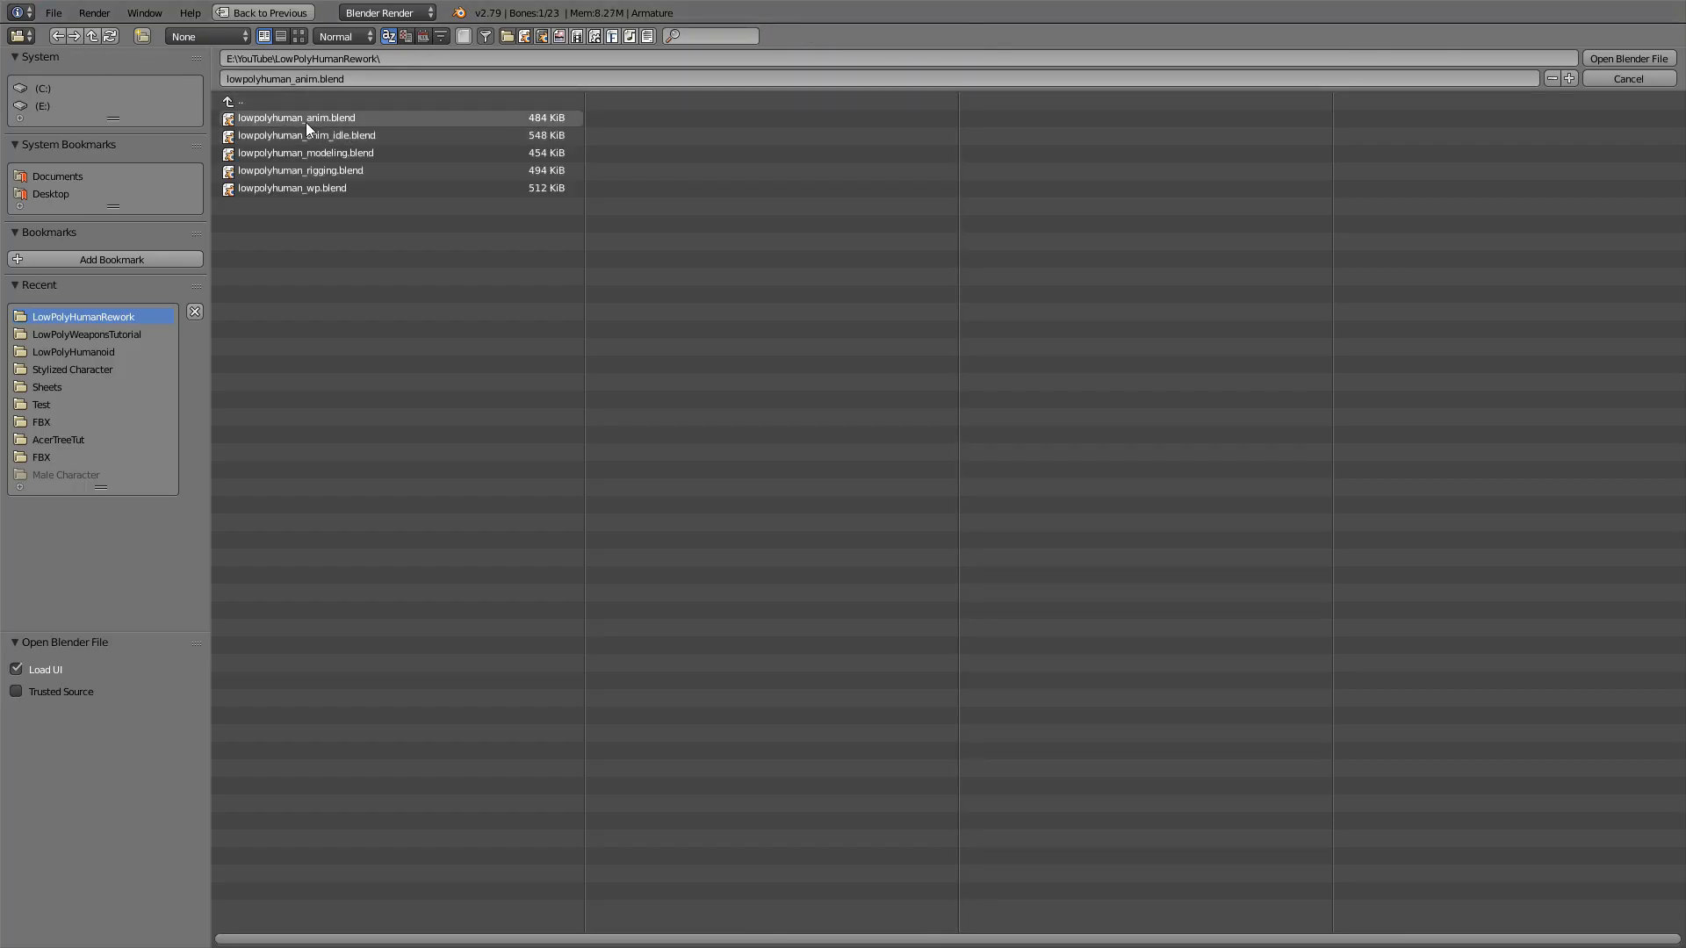
double_click(270, 117)
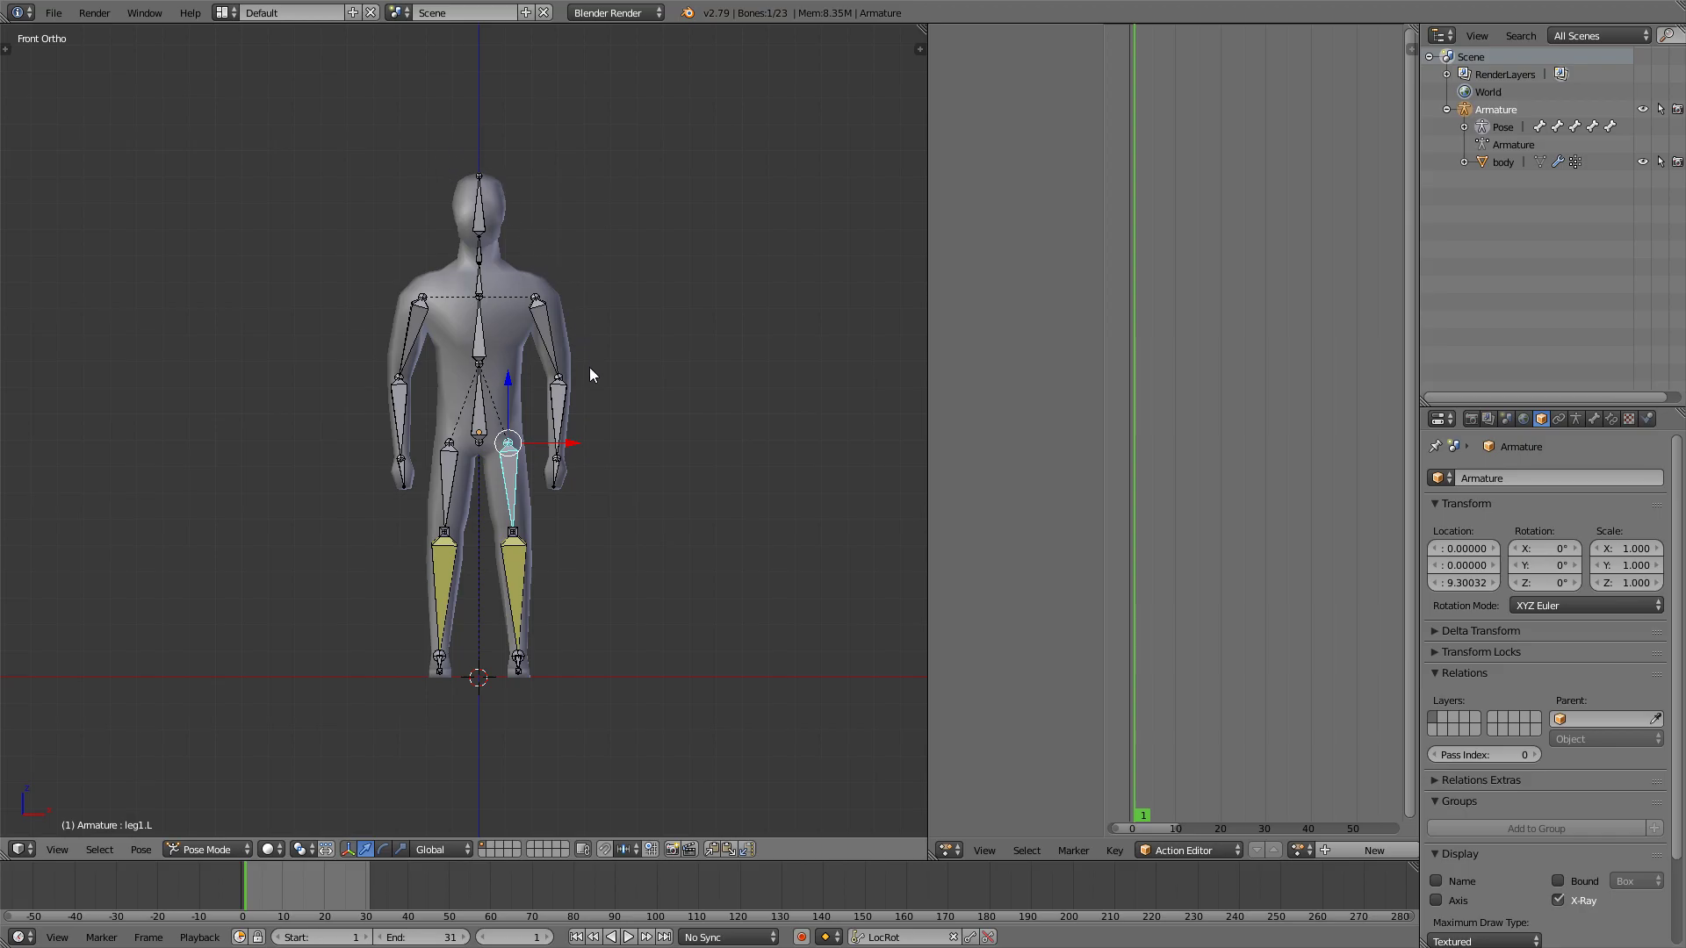
In side view, move the left foot's IK target forward and up so the left knee bends in front of the body
key(ctrl+KP_3)
scroll(678, 590, up, 3)
right_click(612, 686)
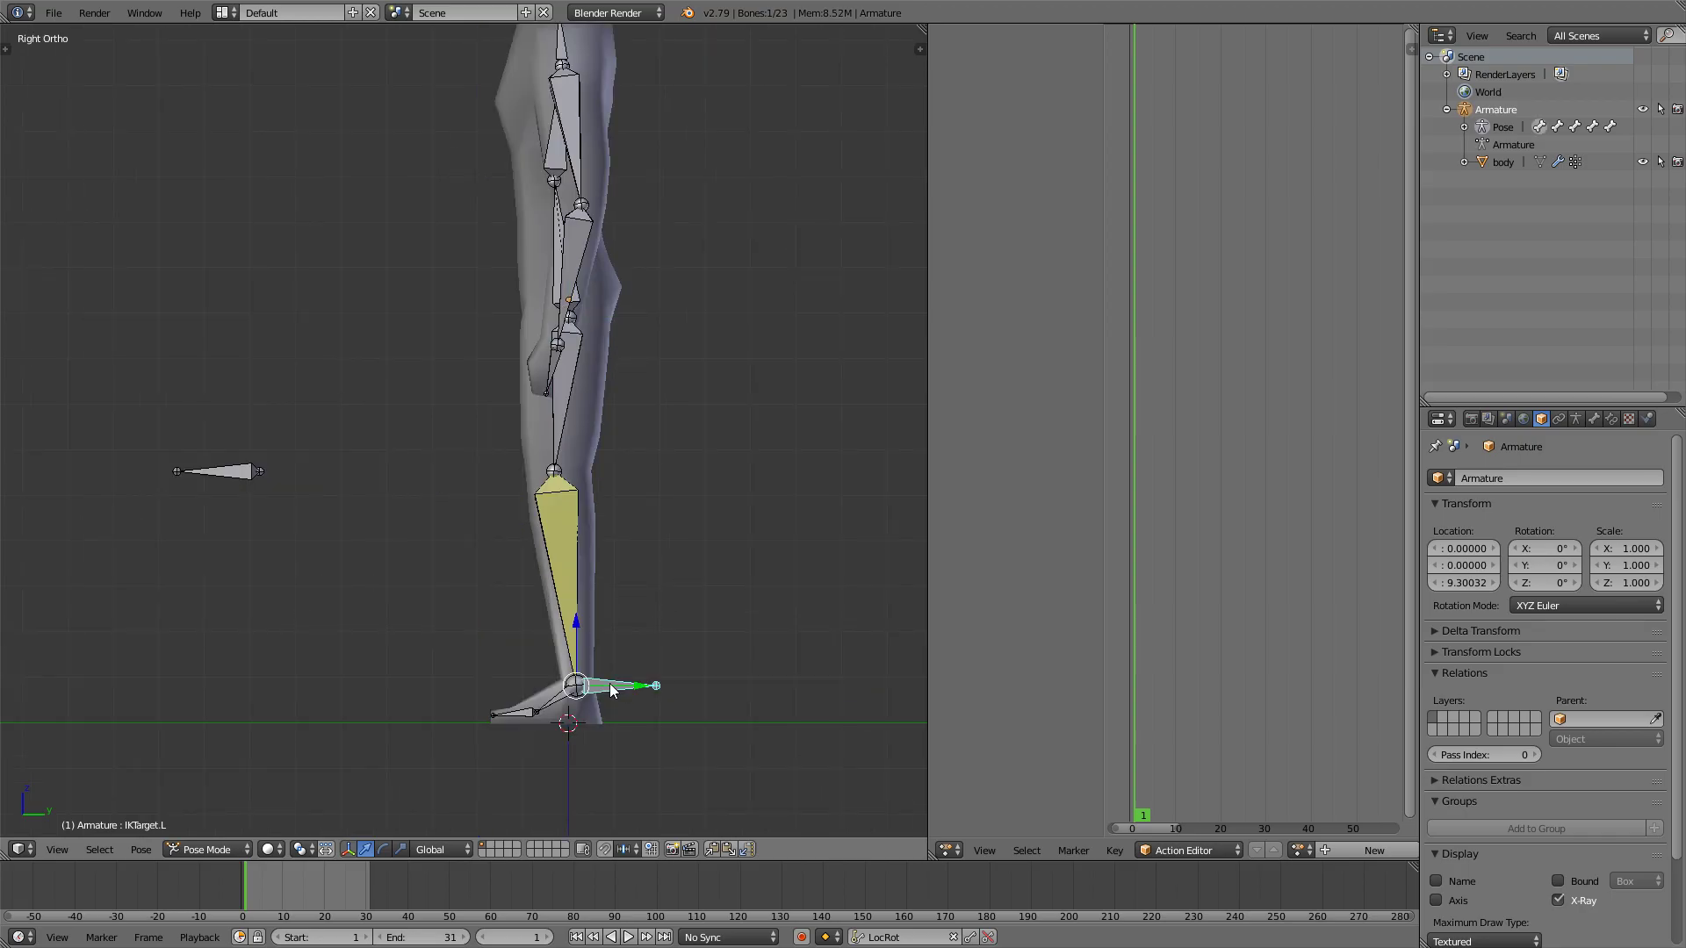
key(g)
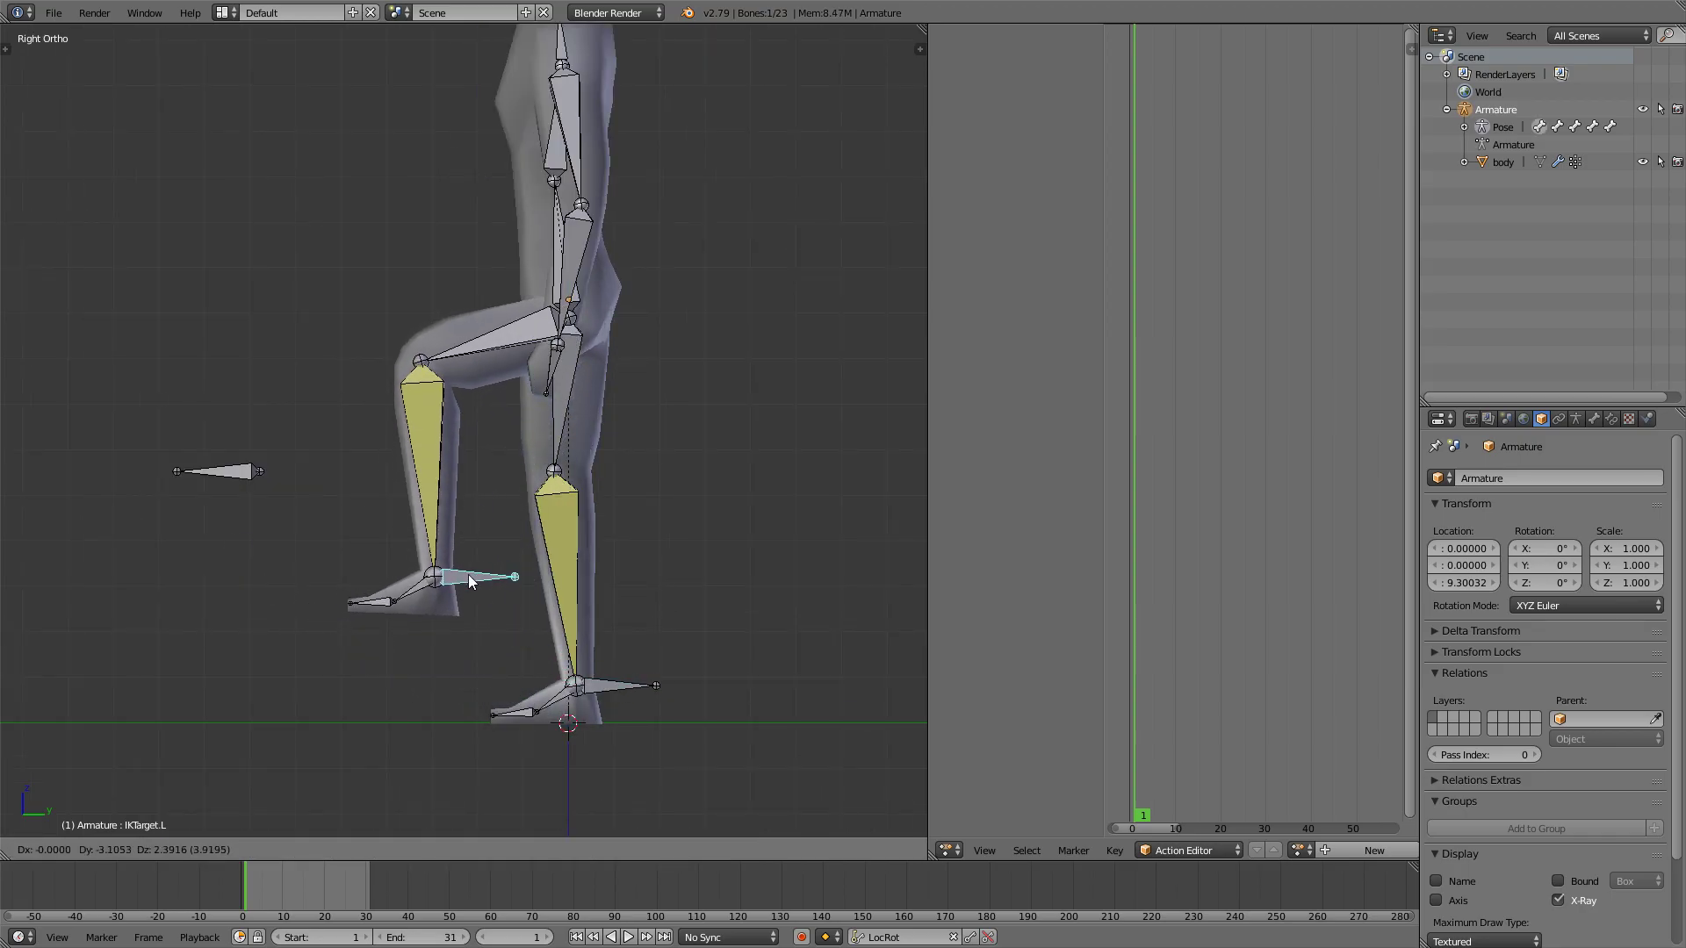
key(z)
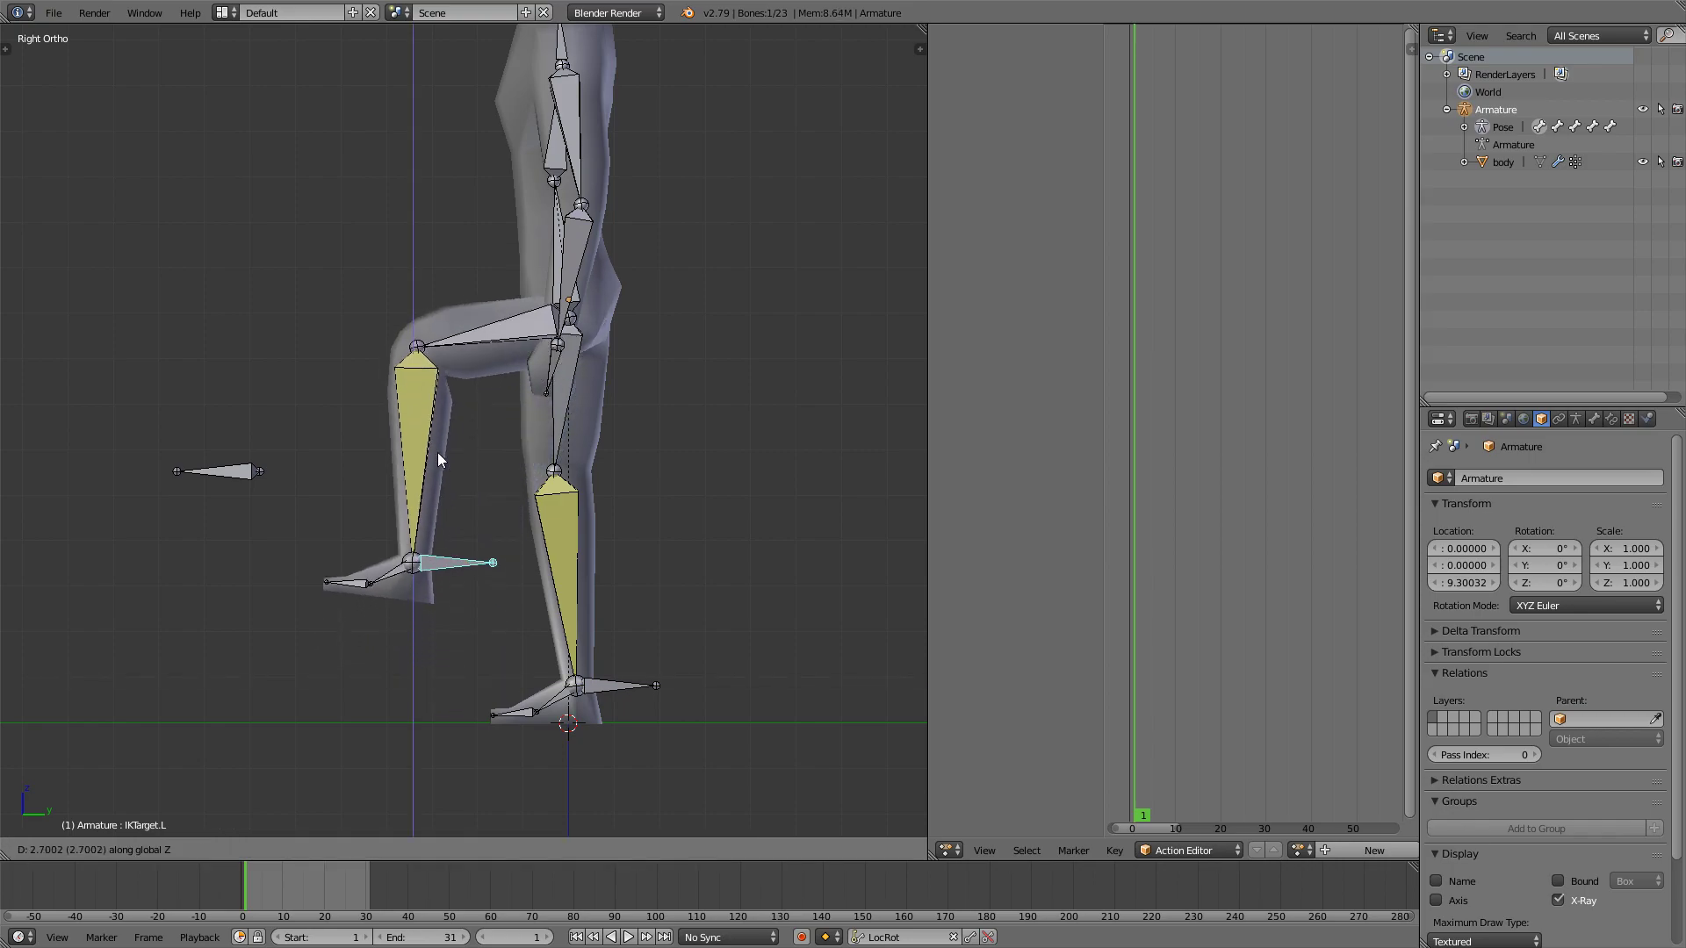
click(437, 448)
Move the right foot's IK target backward and up so the right lower leg extends behind the body
right_click(611, 686)
key(g)
key(z)
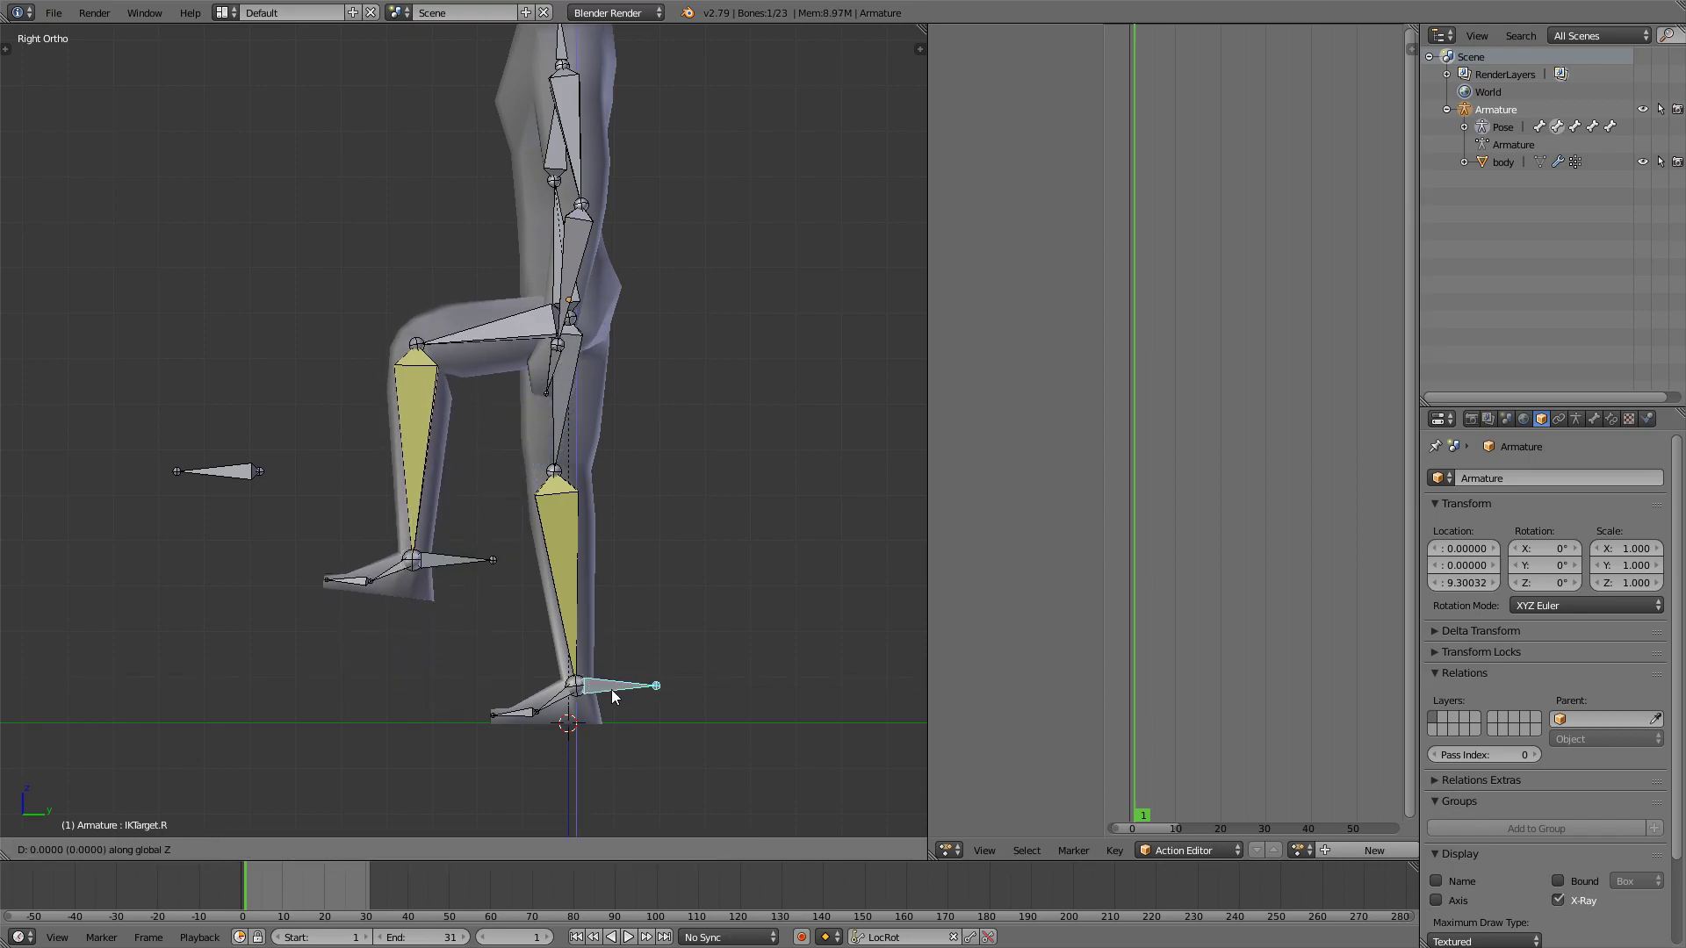
key(y)
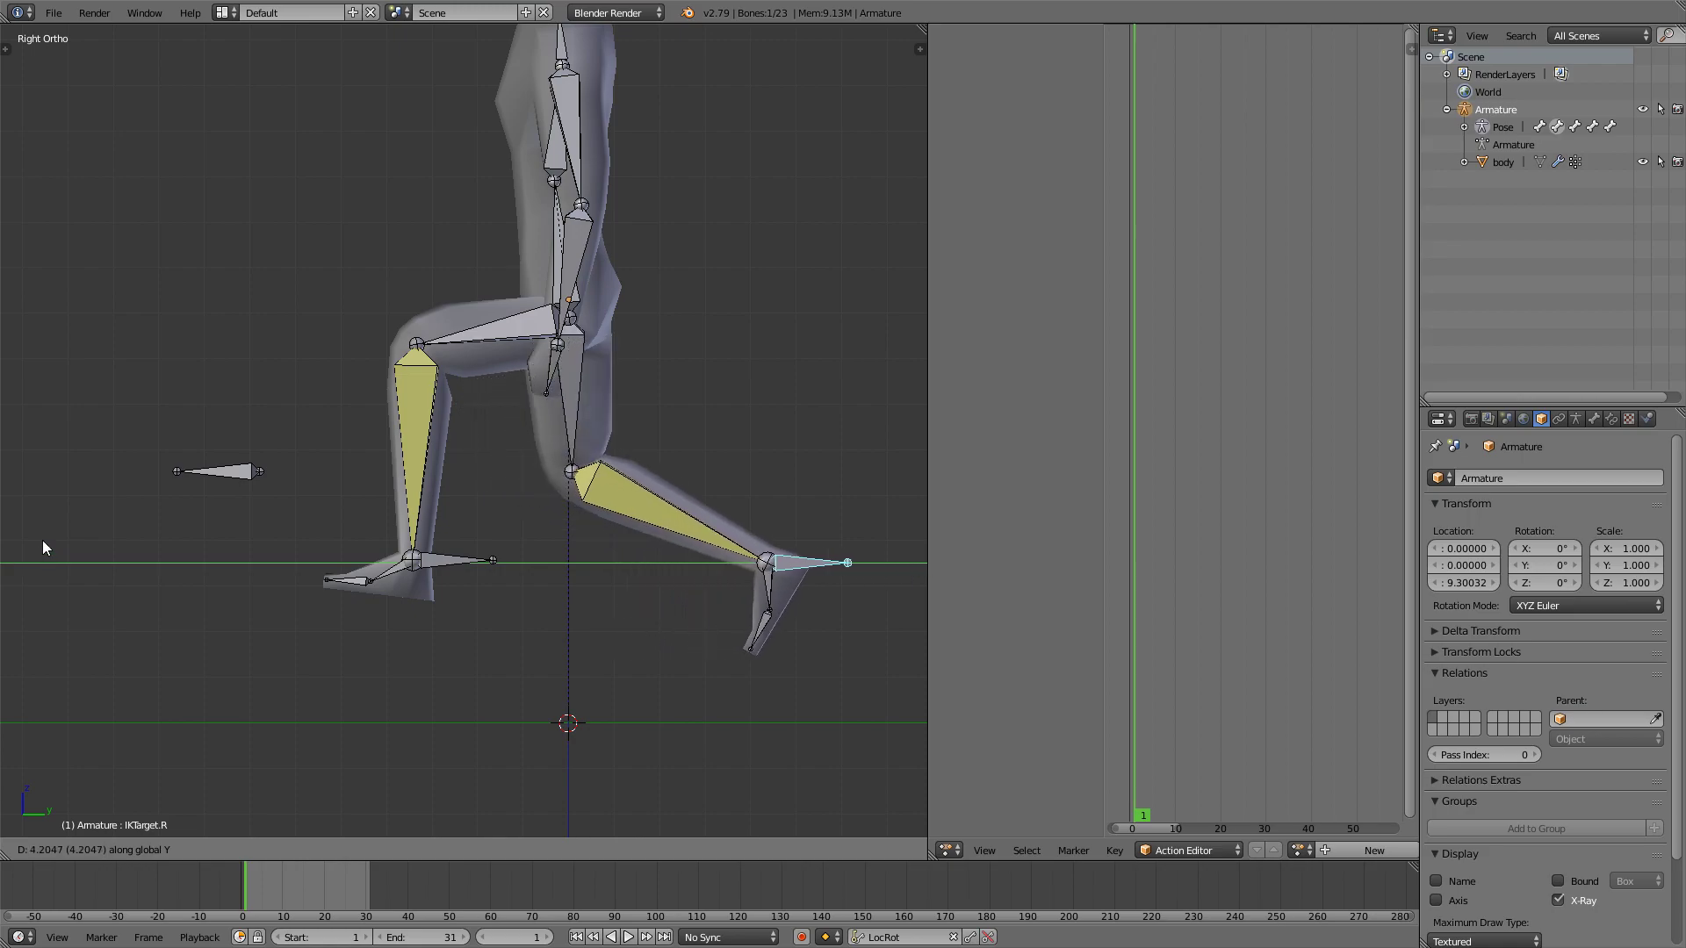
click(44, 530)
key(g)
key(z)
click(88, 416)
key(g)
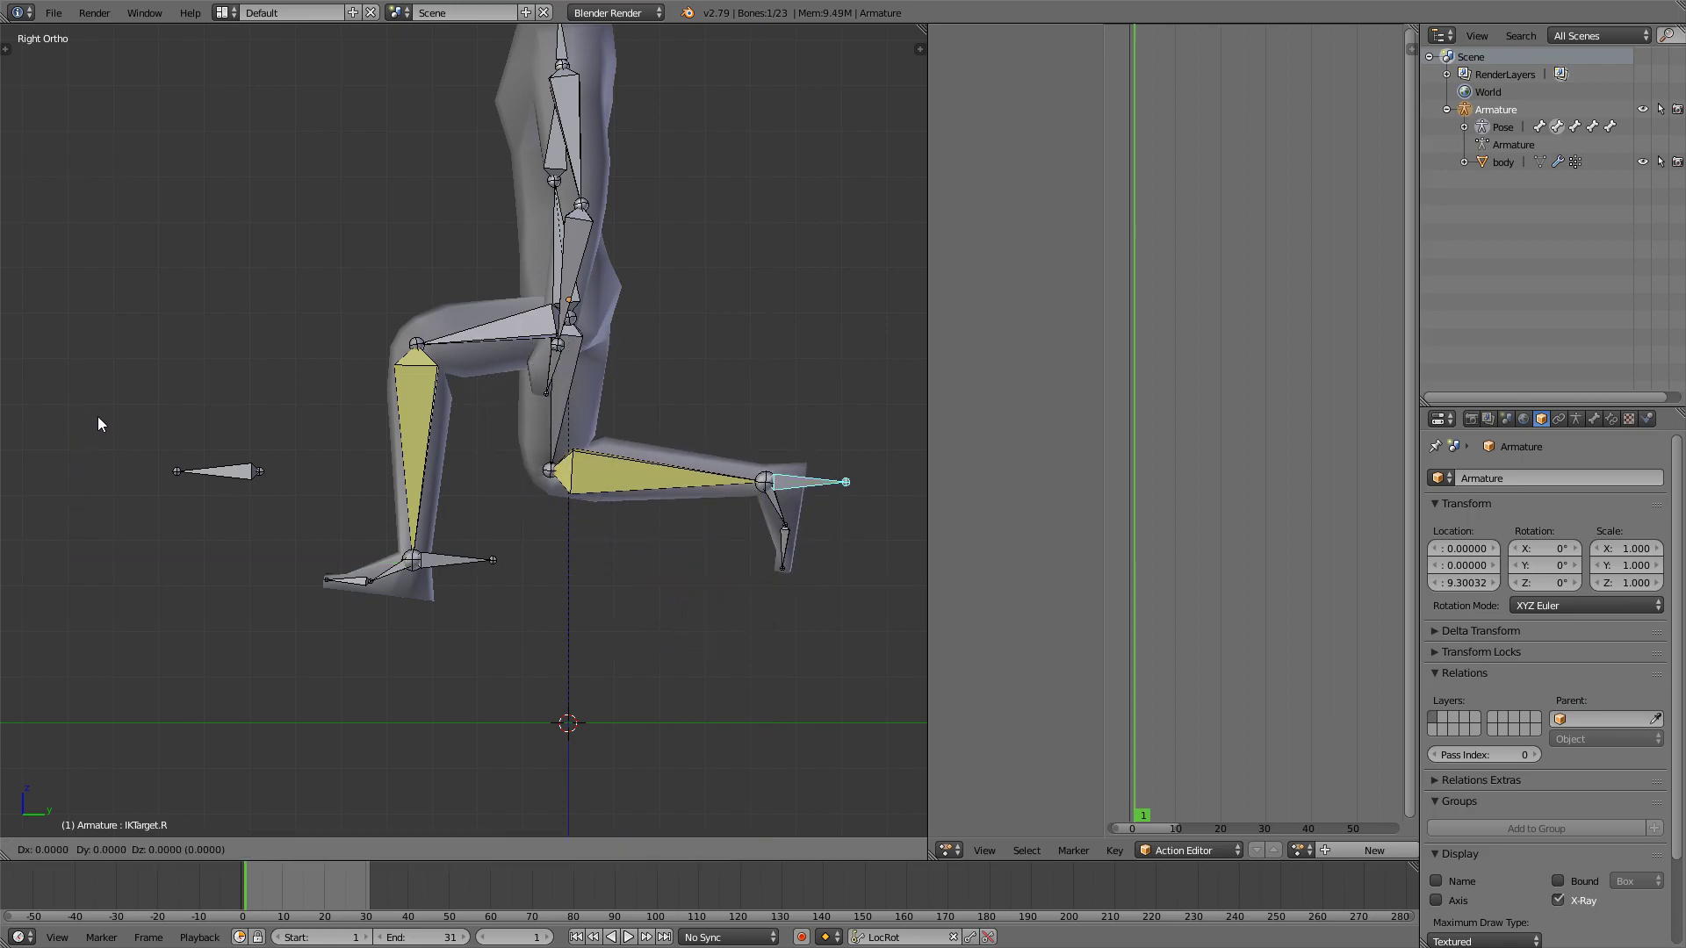
click(114, 423)
Refine the stride by moving the left foot's IK target slightly forward and down and lowering the right foot's IK target
right_click(452, 560)
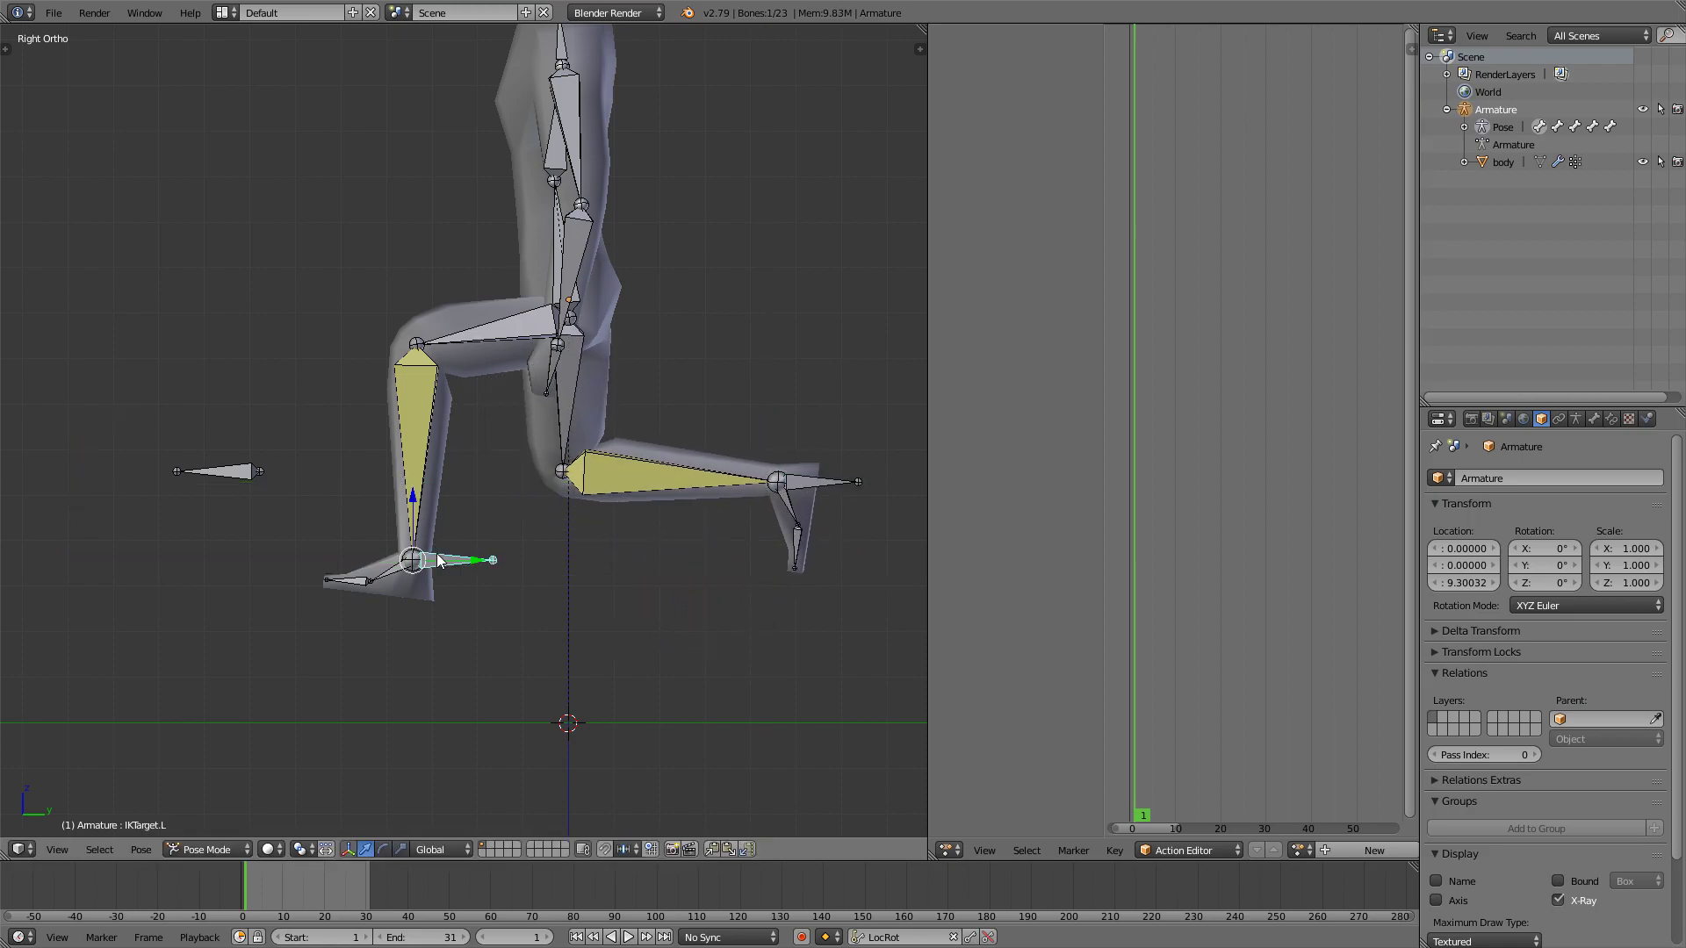
key(g)
key(z)
click(388, 603)
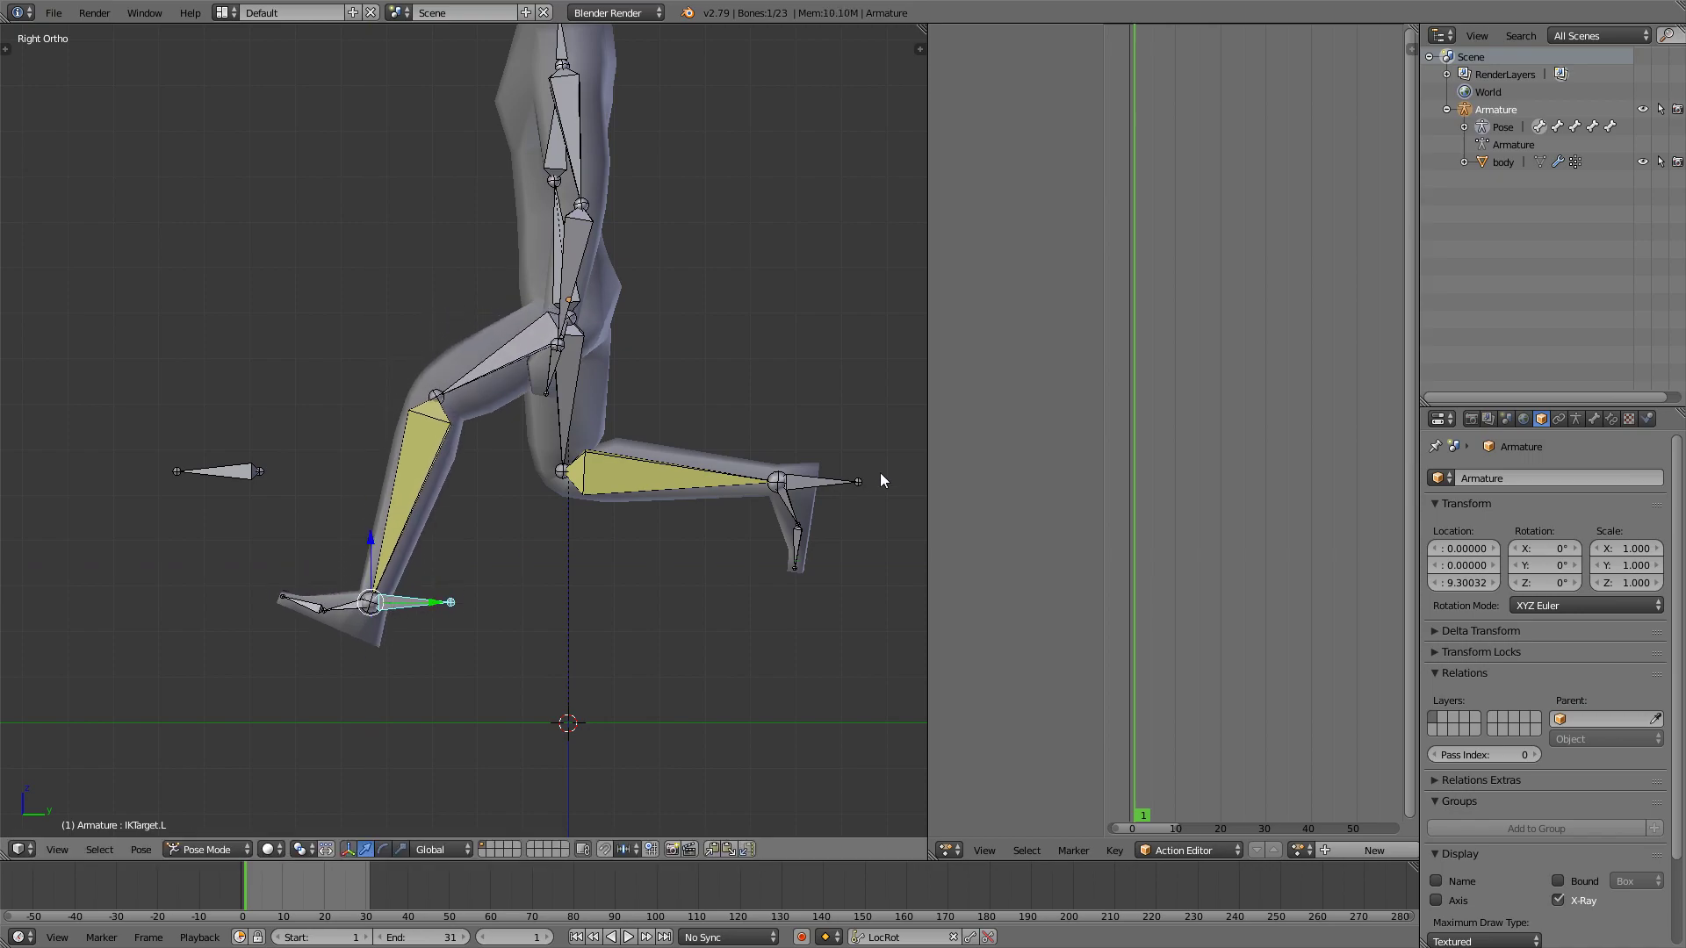
right_click(804, 487)
key(g)
key(z)
click(784, 543)
shift+middle_drag(664, 333, 630, 429)
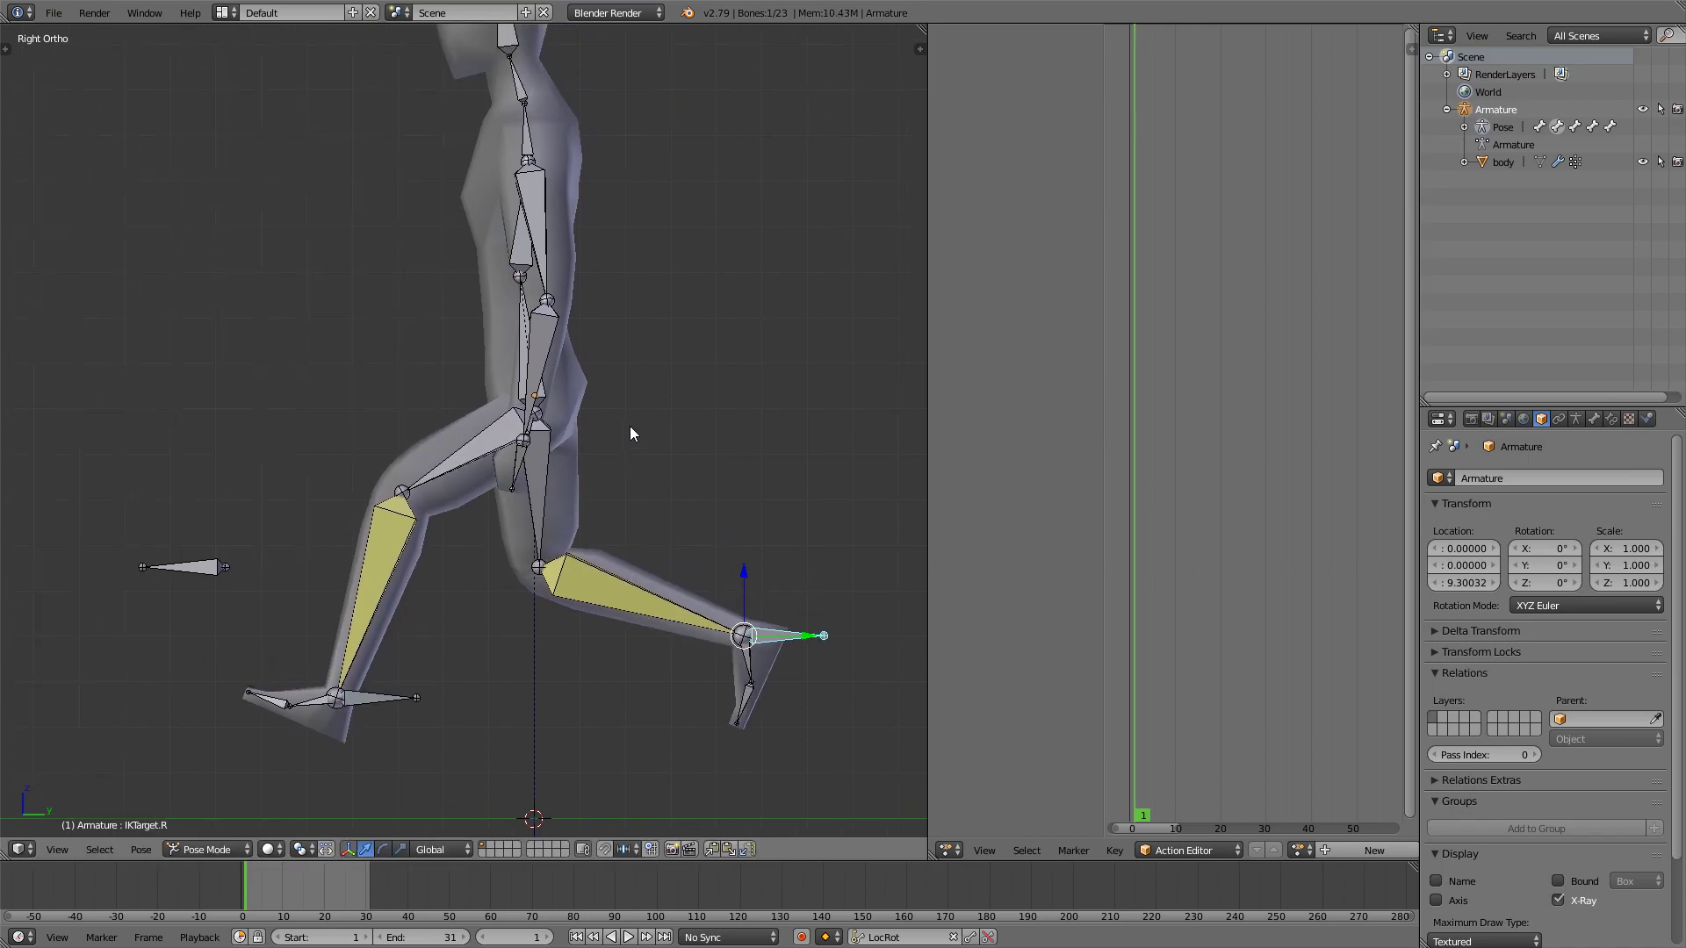
Rotate the right upper arm bone arm1.R forward around the global X axis
right_click(542, 237)
mouse_move(546, 244)
middle_down()
mouse_move(688, 309)
mouse_move(616, 303)
mouse_move(692, 316)
mouse_move(479, 314)
mouse_move(529, 292)
mouse_move(561, 226)
middle_up()
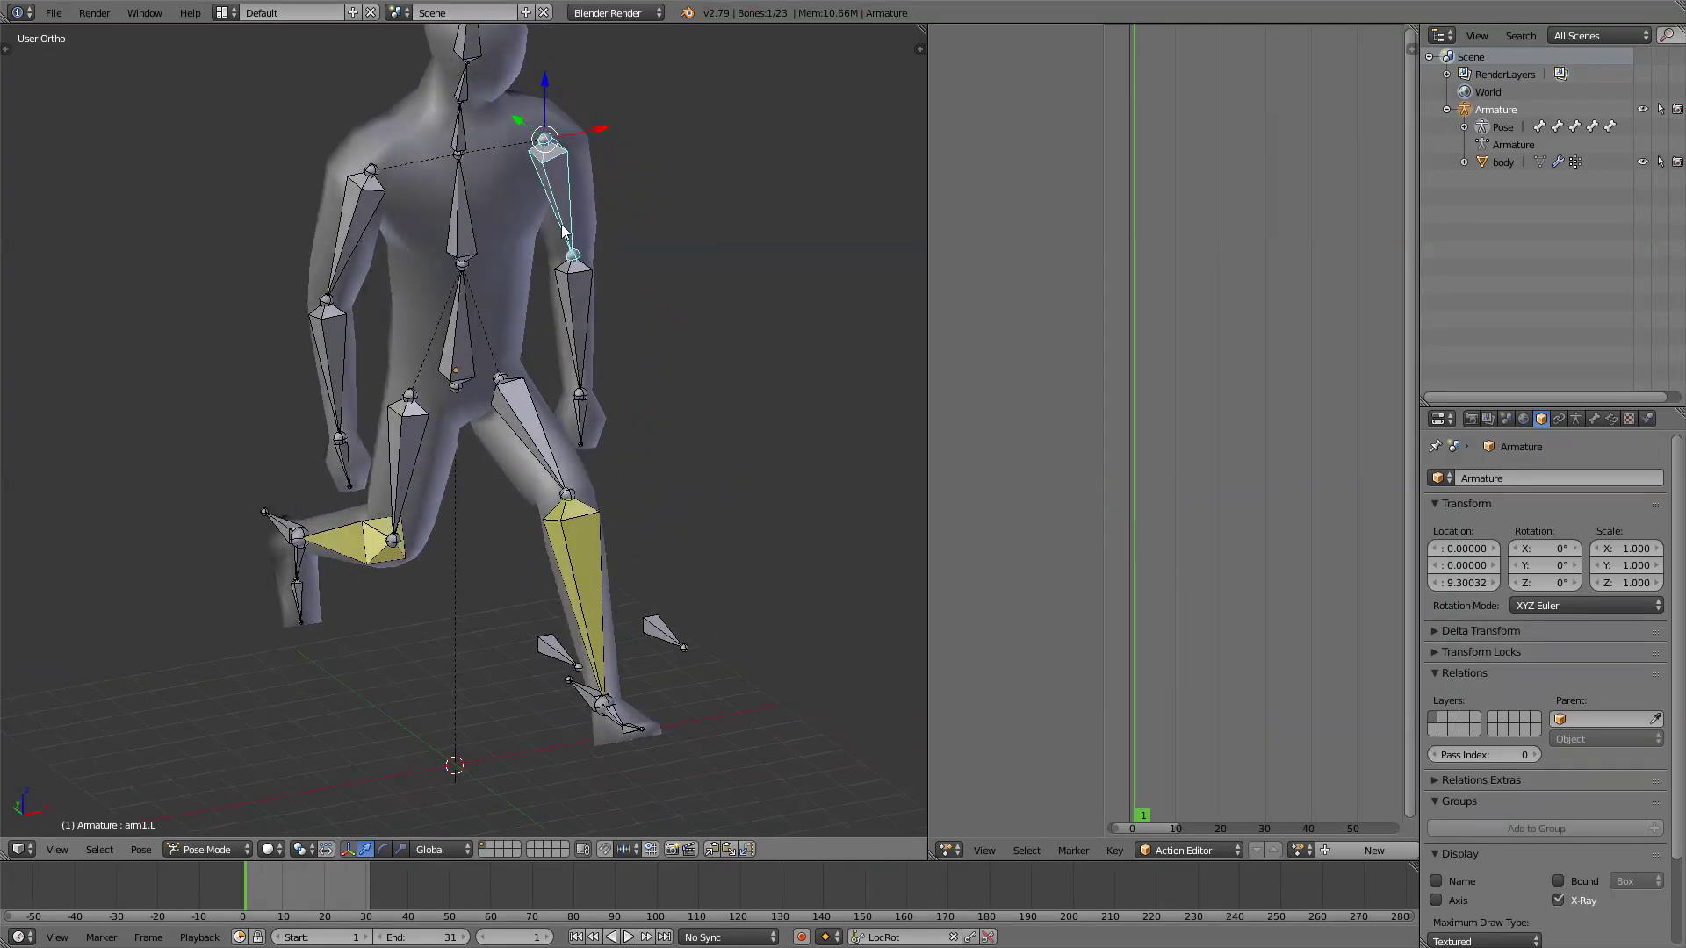
middle_drag(501, 384, 393, 386)
right_click(405, 212)
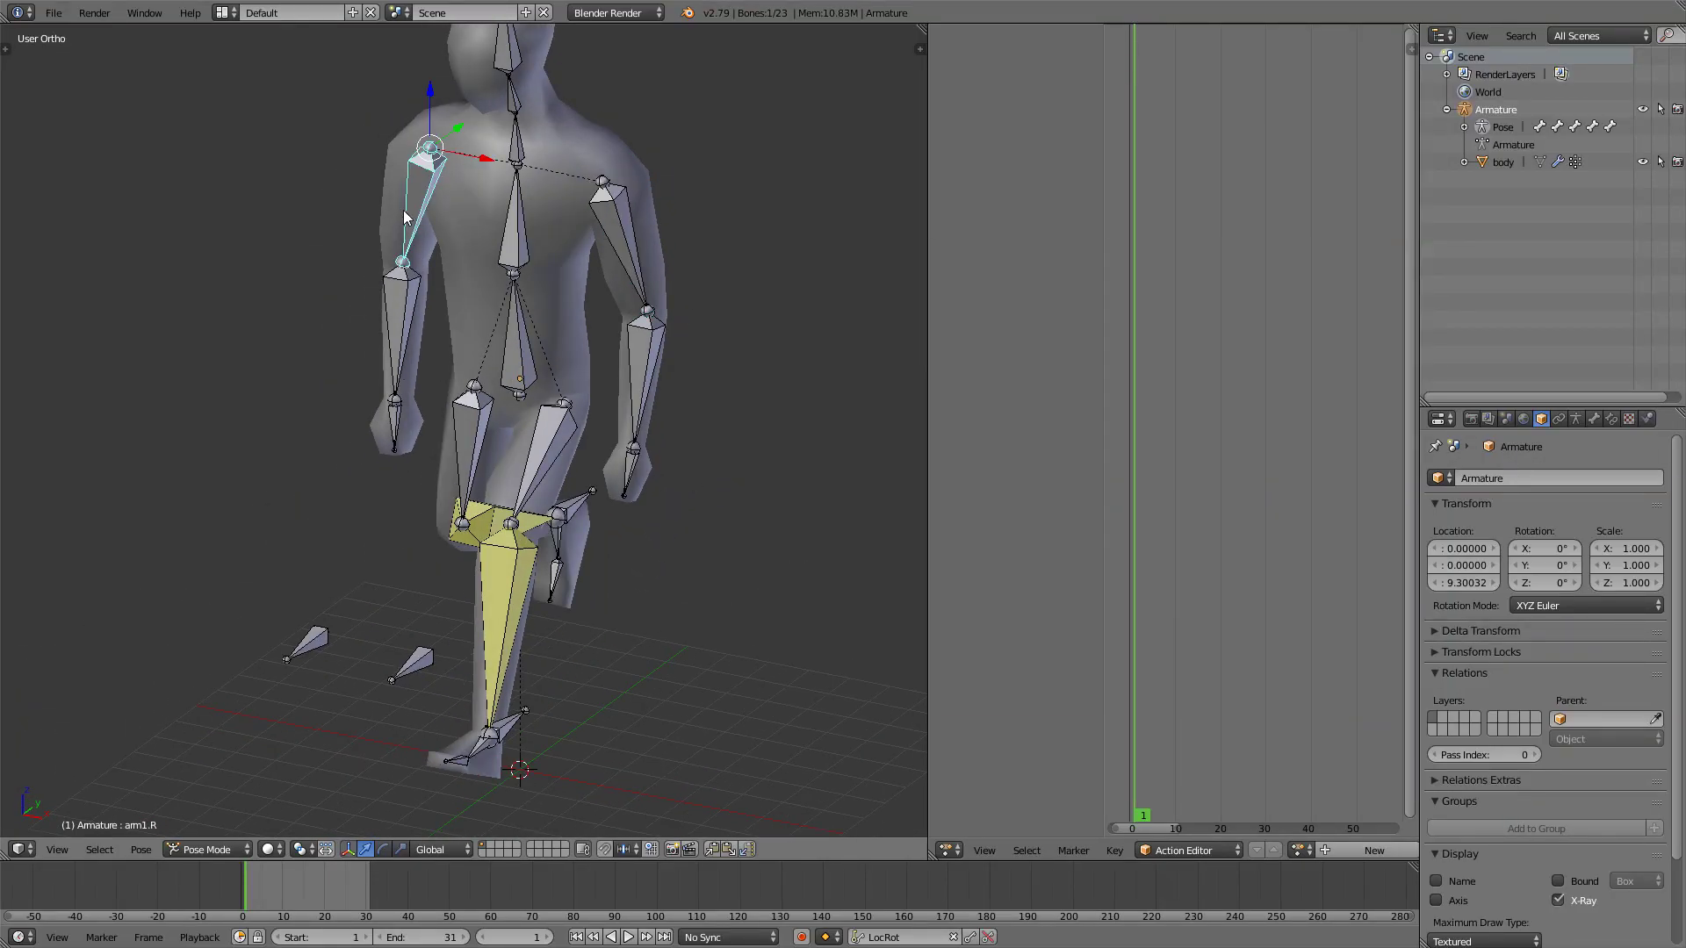
middle_drag(407, 213, 380, 208)
key(r)
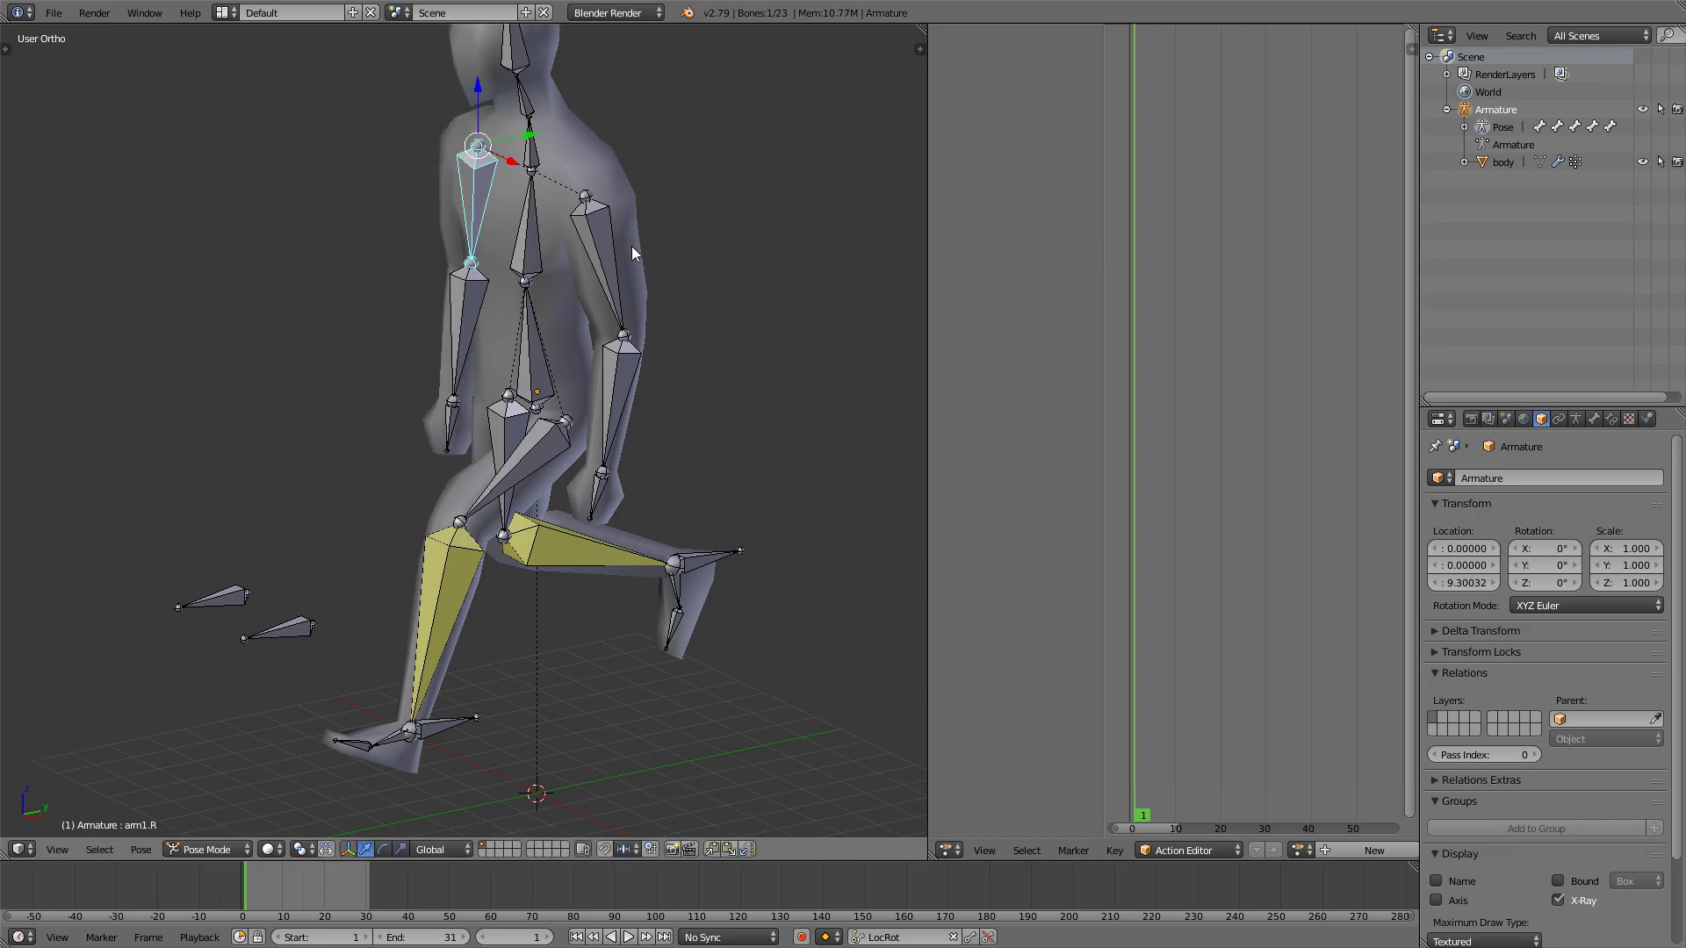
key(x)
click(528, 304)
middle_drag(530, 304, 659, 329)
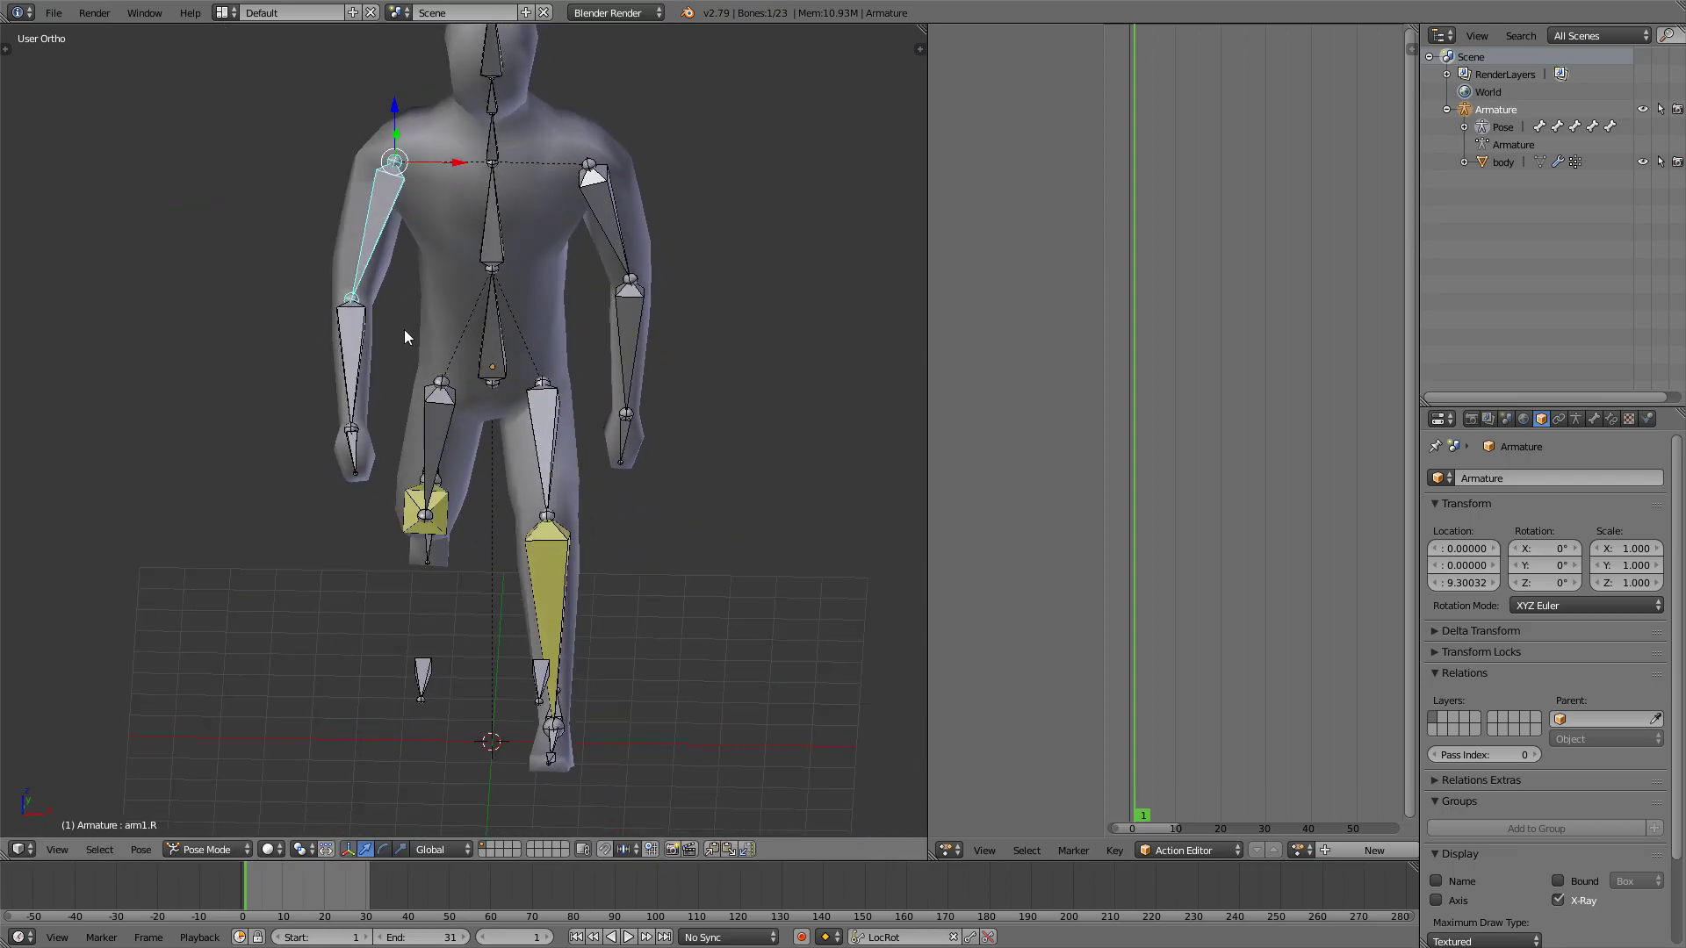
Bend the right forearm up to roughly horizontal around the global X axis and adjust the right hand's rotation
right_click(386, 343)
middle_drag(387, 344, 610, 286)
key(r)
key(x)
click(635, 160)
right_click(660, 246)
key(r)
key(x)
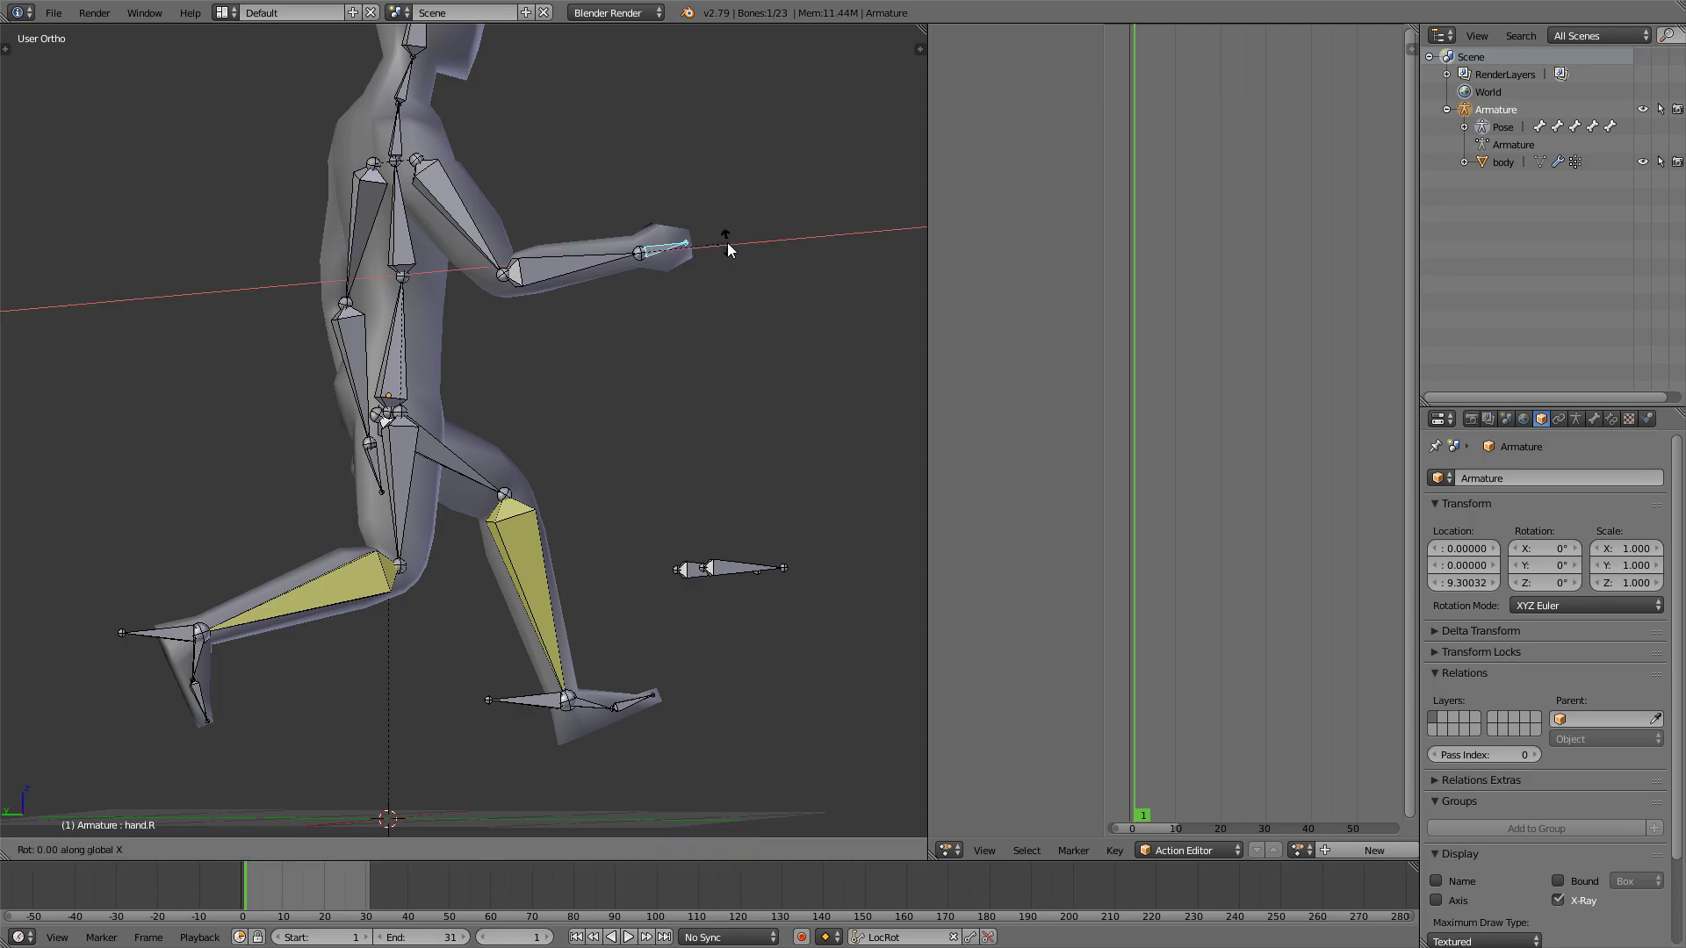
click(713, 218)
middle_drag(713, 217, 572, 274)
Rotate the left upper arm bone arm1.L backward about 36° around the global X axis
right_click(594, 295)
key(r)
key(x)
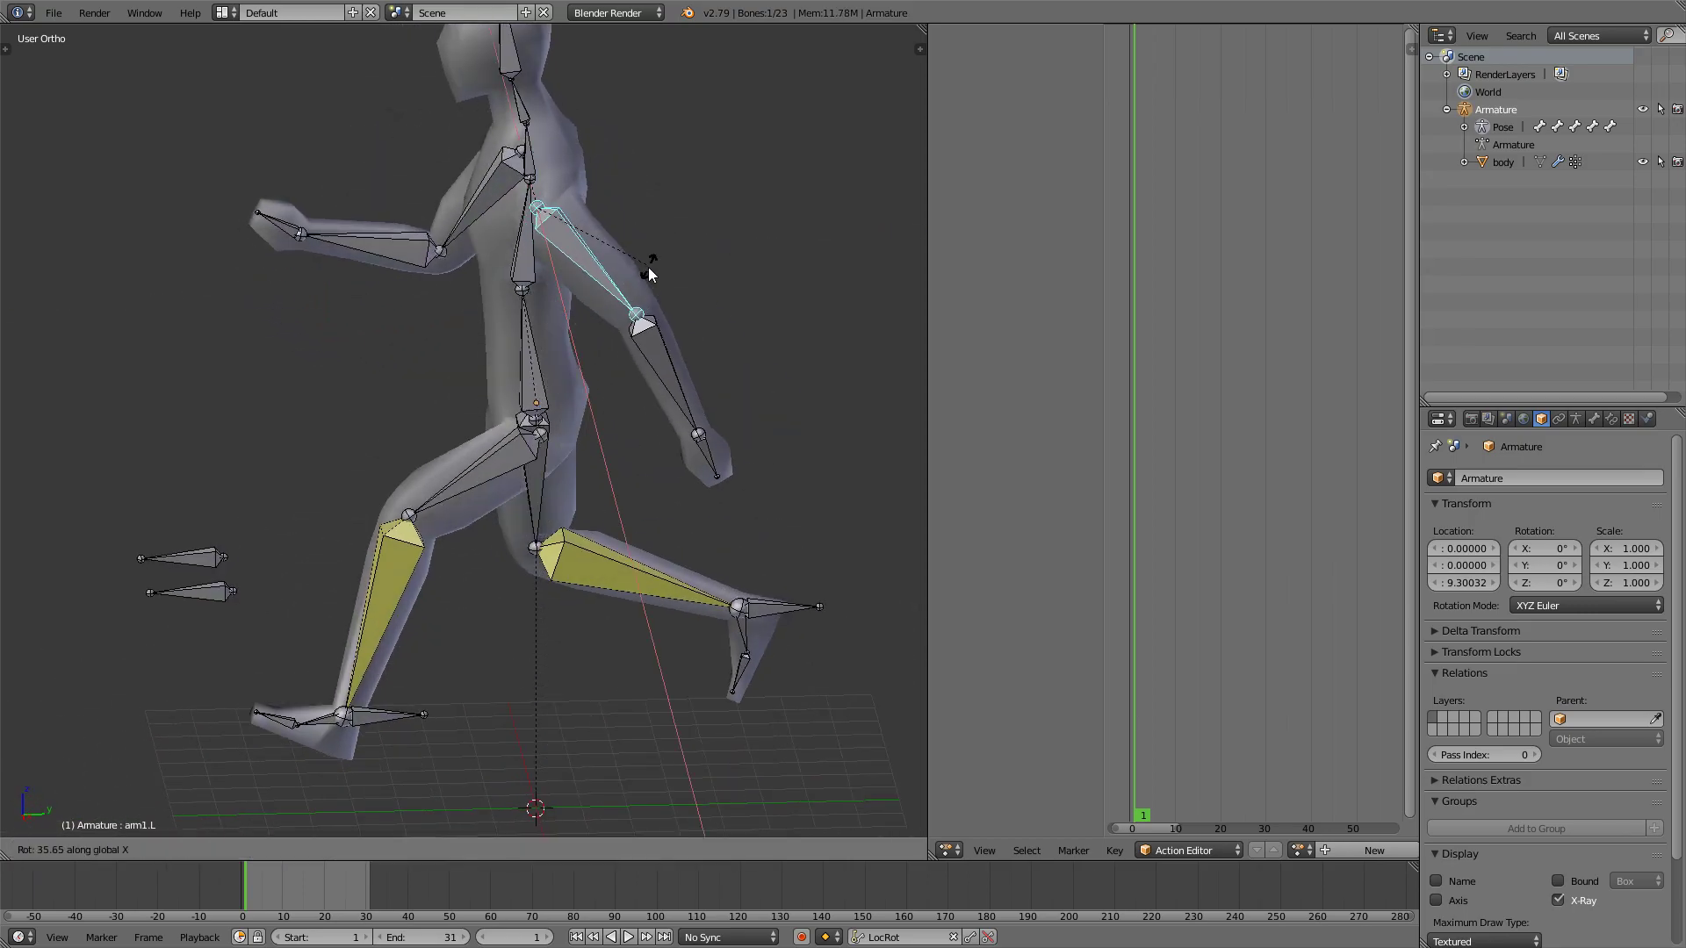
click(647, 272)
Adjust the rotation of the left forearm and left hand around the global X axis, and compare the pose with the rest pose
right_click(641, 369)
key(r)
key(x)
click(661, 374)
right_click(713, 451)
key(r)
key(x)
click(712, 451)
middle_drag(712, 451, 762, 449)
key(Tab)
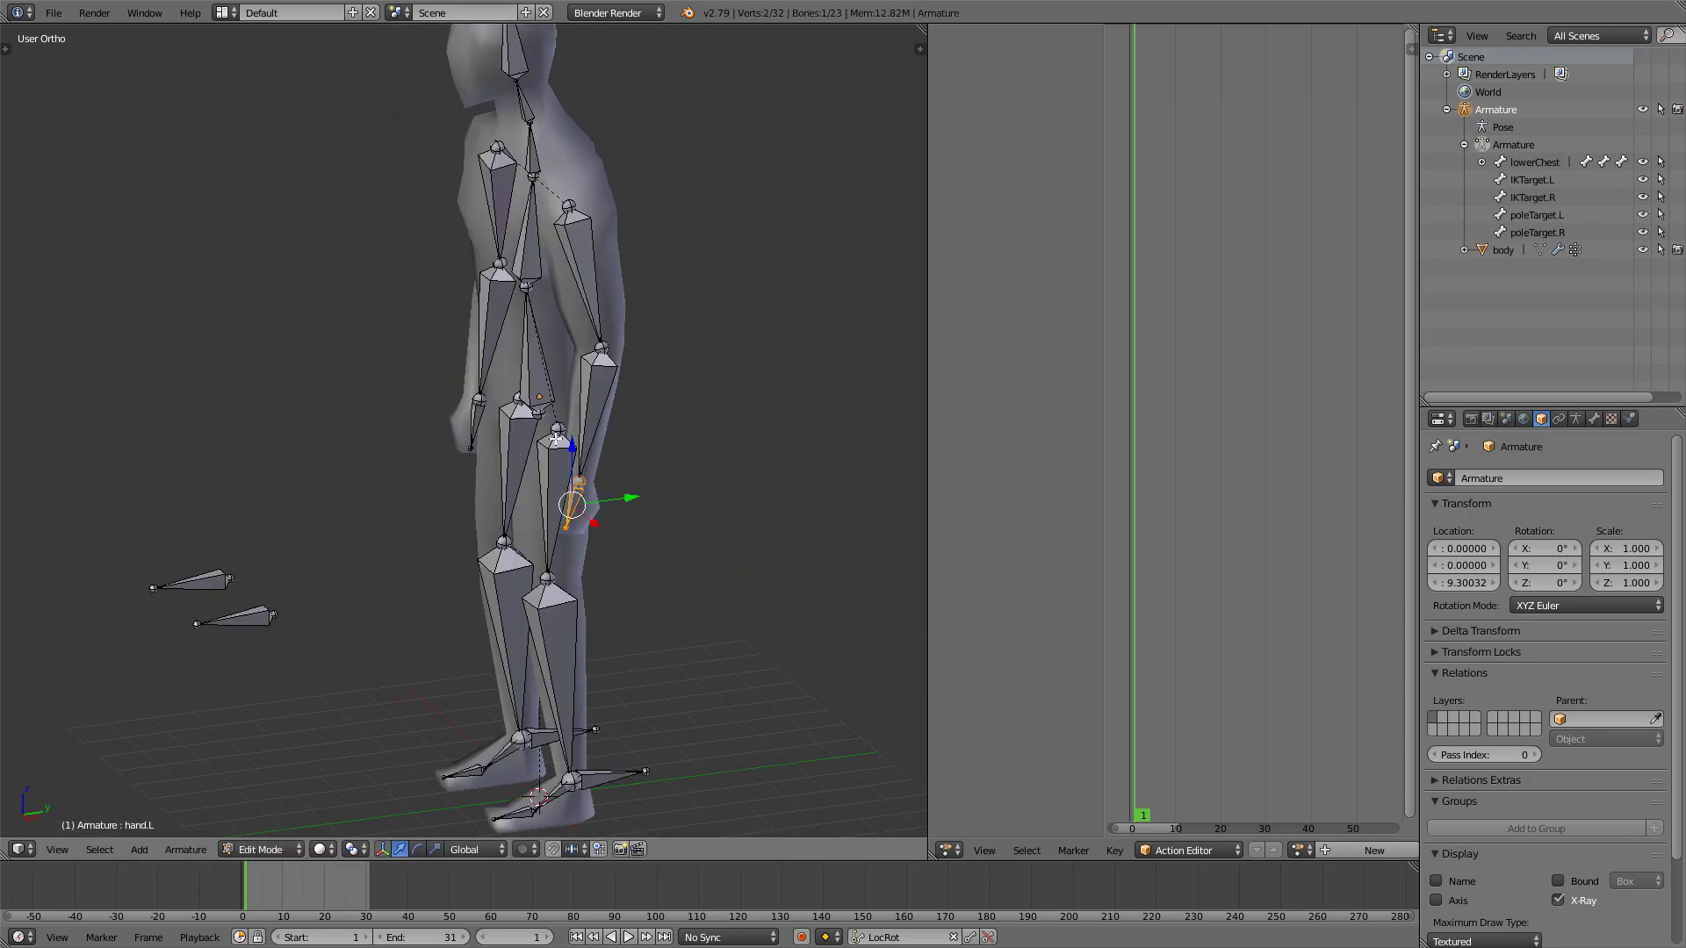
key(Tab)
Lean the torso forward by rotating the lowerChest bone about 15° around the global X axis in side view
middle_drag(504, 441, 570, 413)
key(a)
scroll(660, 436, down, 3)
right_click(498, 379)
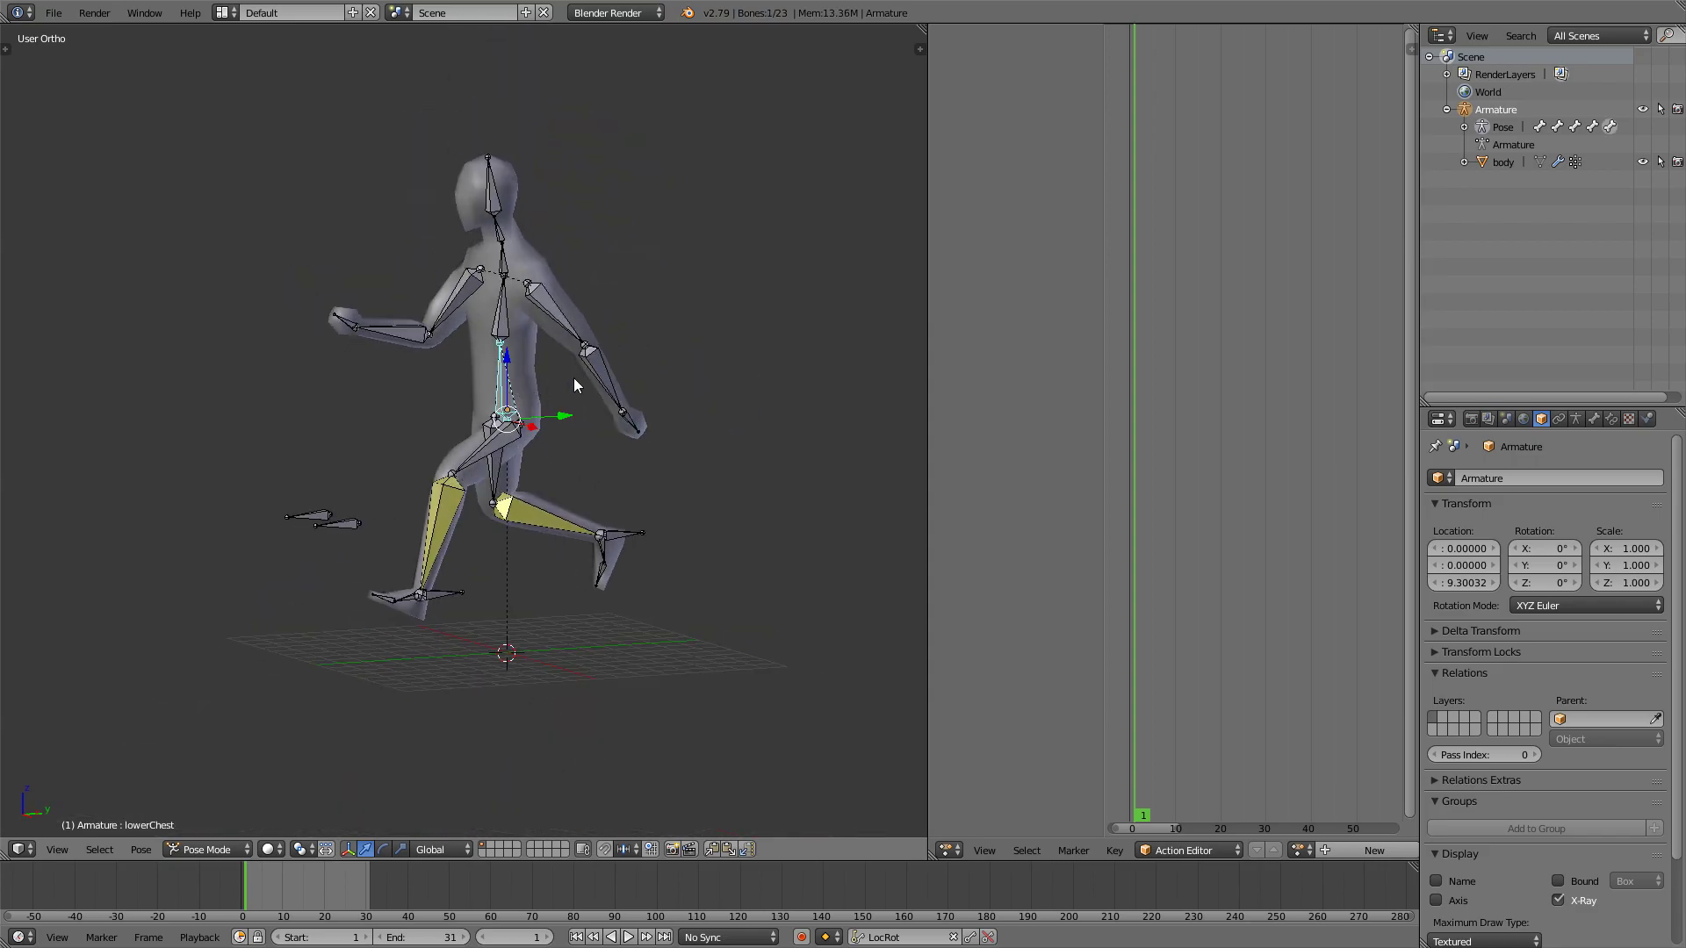
key(KP_3)
scroll(572, 377, up, 2)
scroll(648, 336, up, 1)
key(r)
key(x)
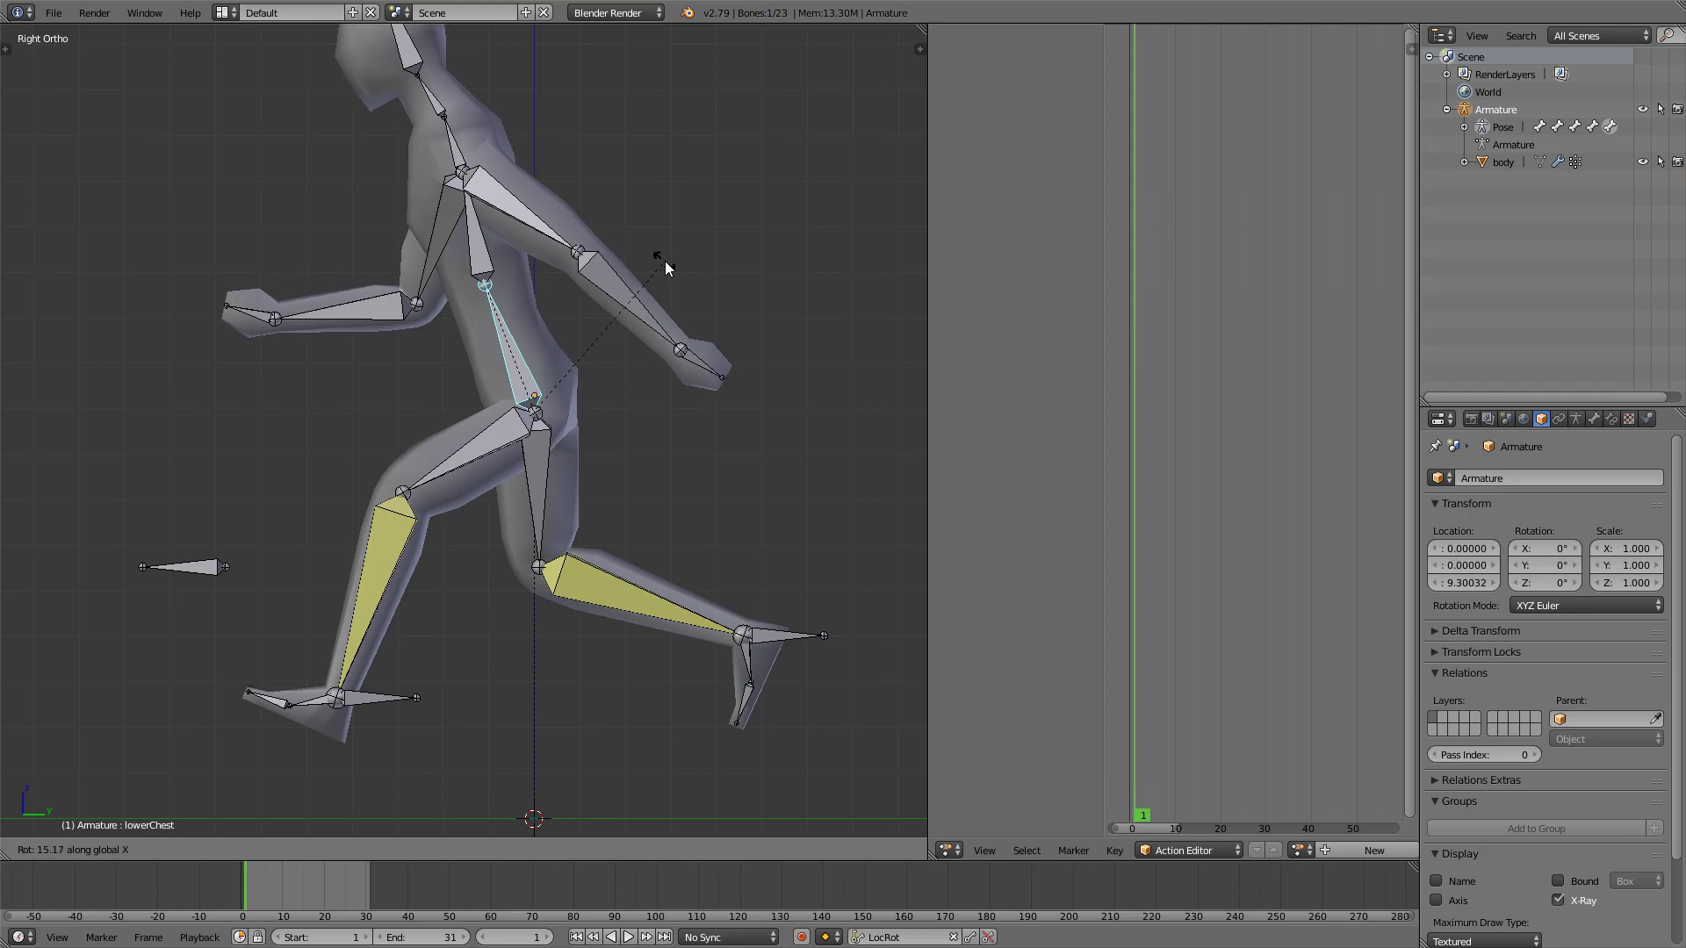
click(667, 265)
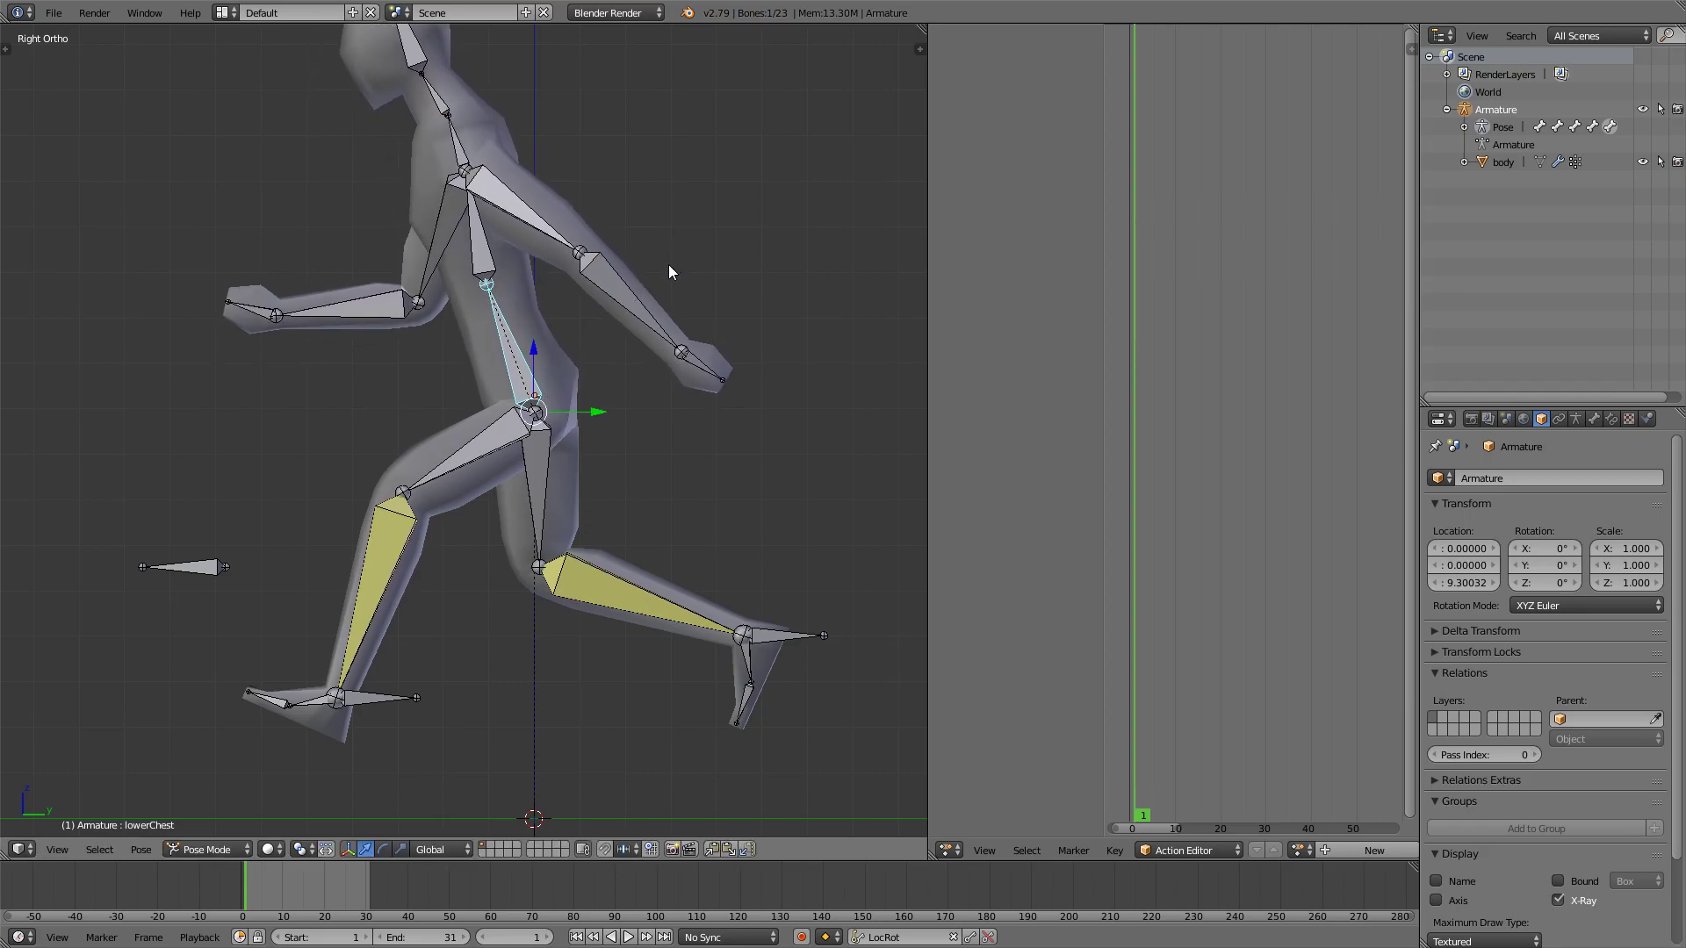
Select all bones and insert LocRot keyframes for the running pose at frame 1
shift+scroll(525, 308, up, 4)
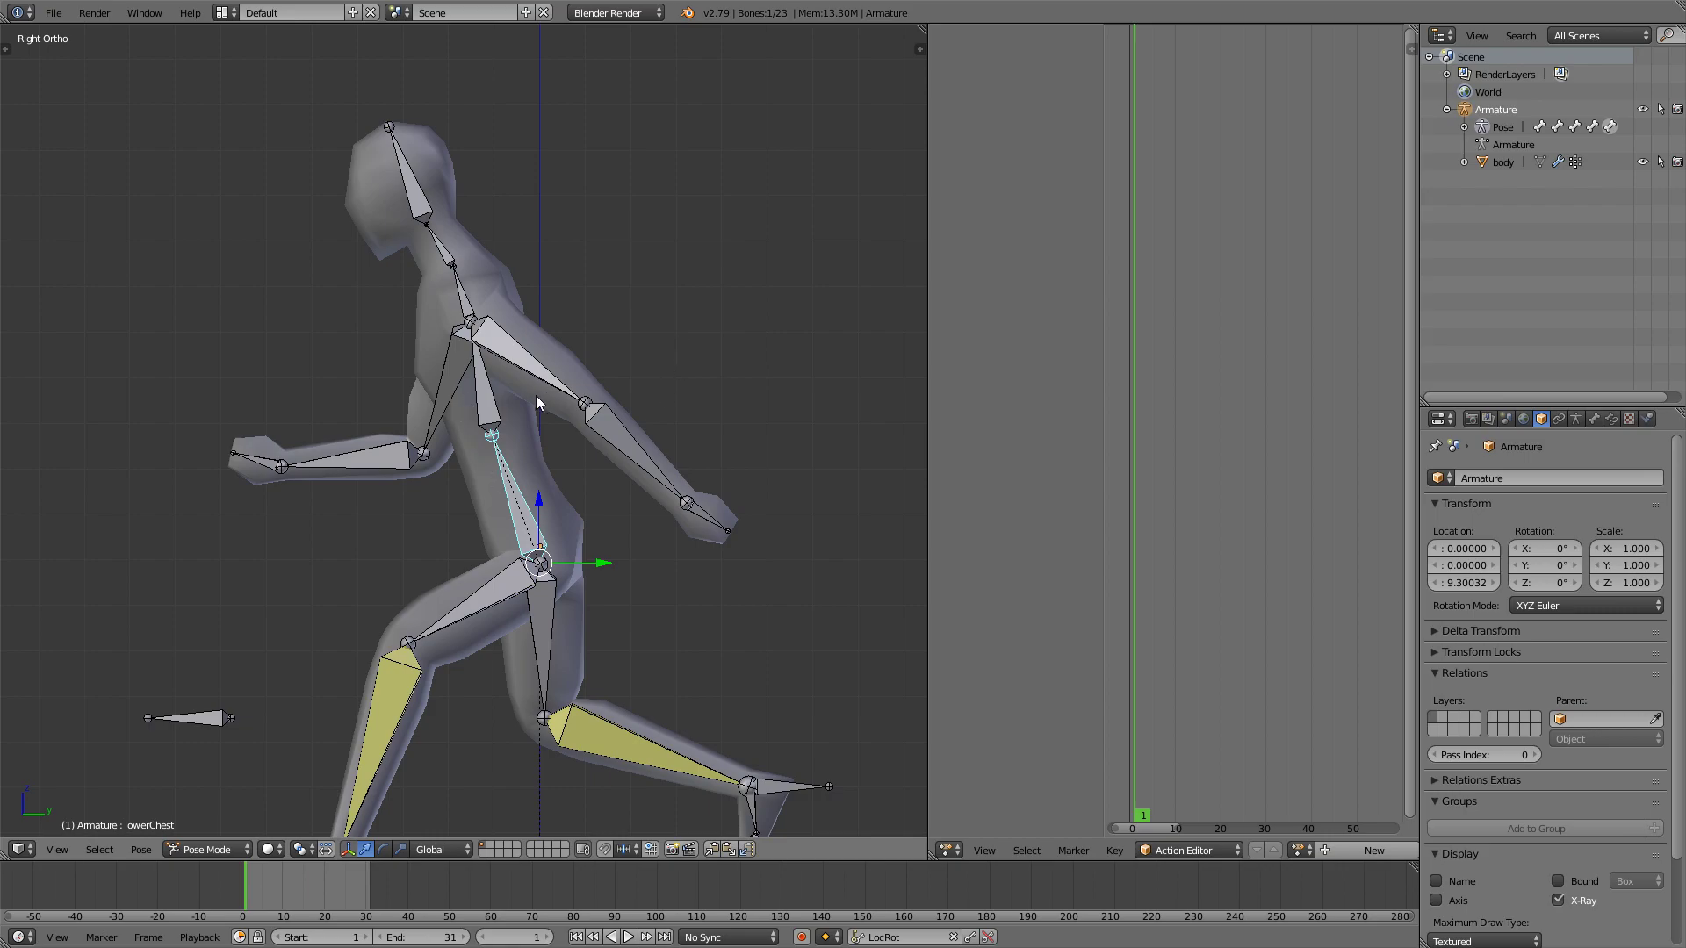
shift+middle_drag(584, 392, 688, 382)
key(a)
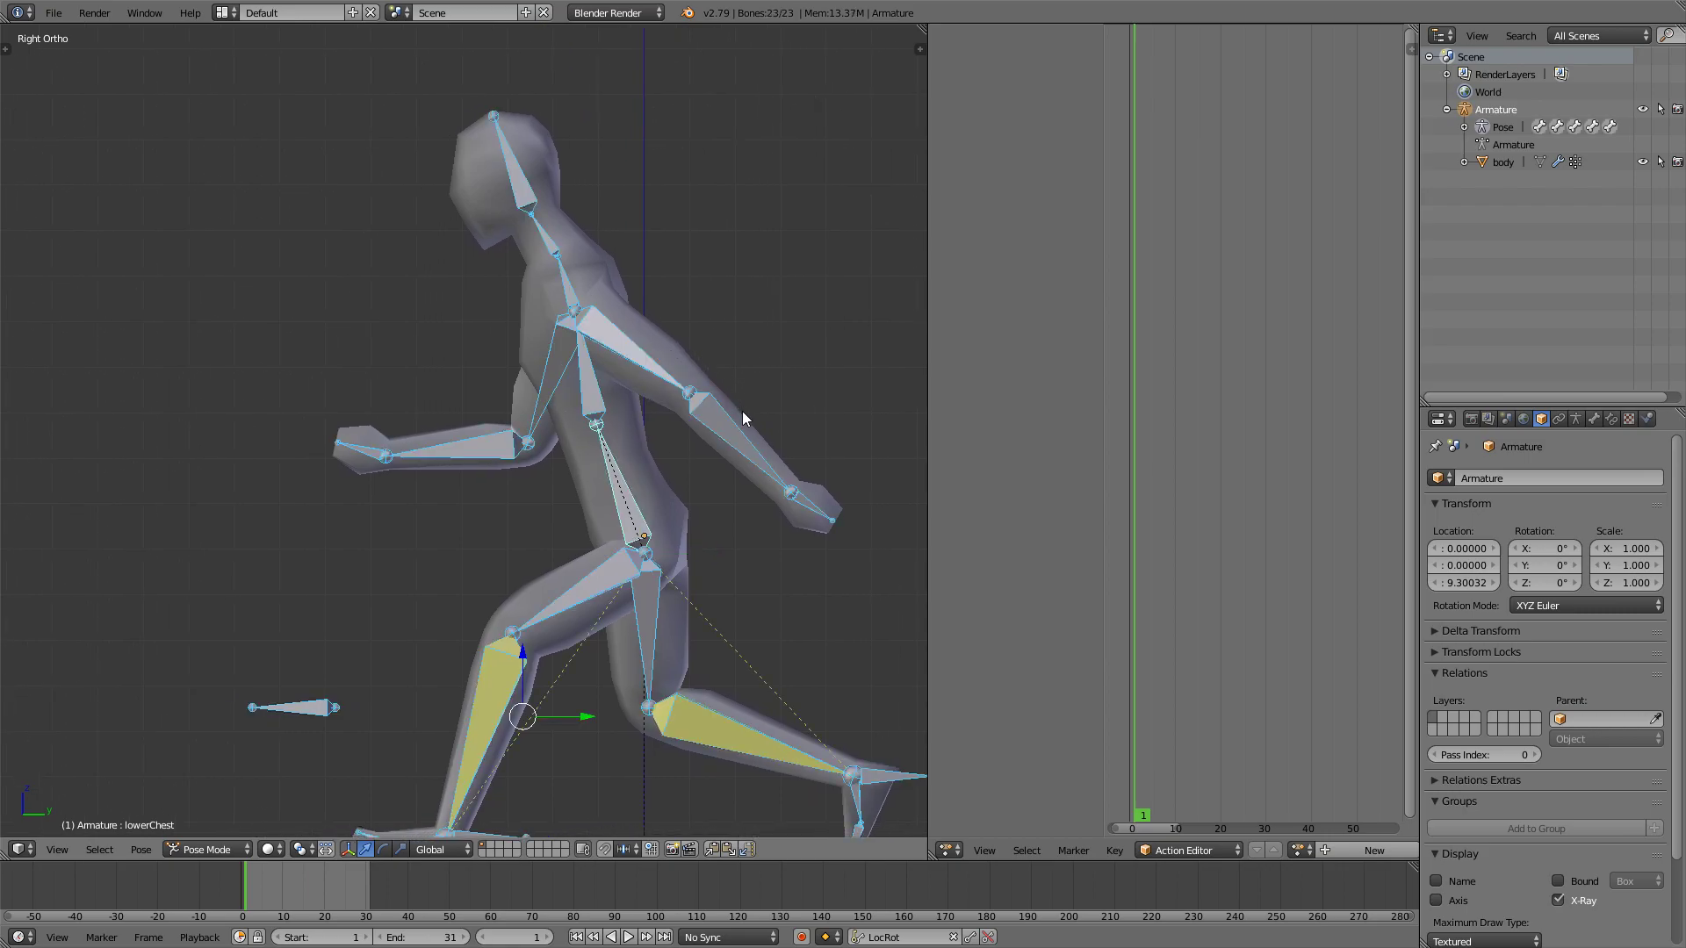
scroll(614, 366, down, 3)
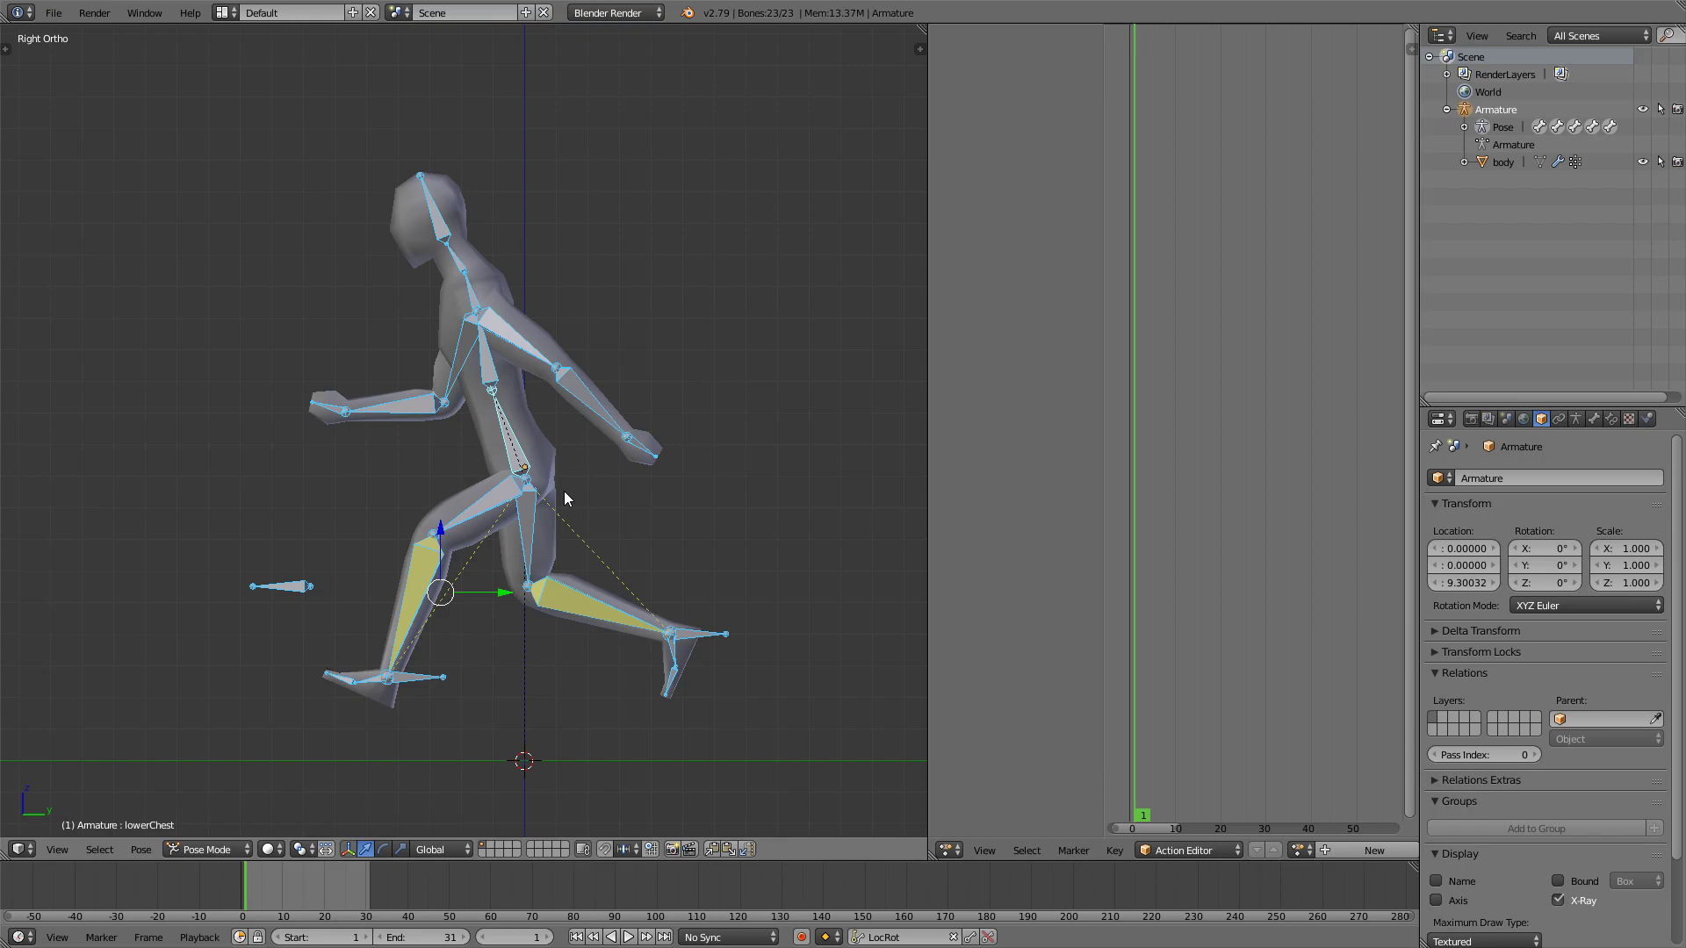
key(i)
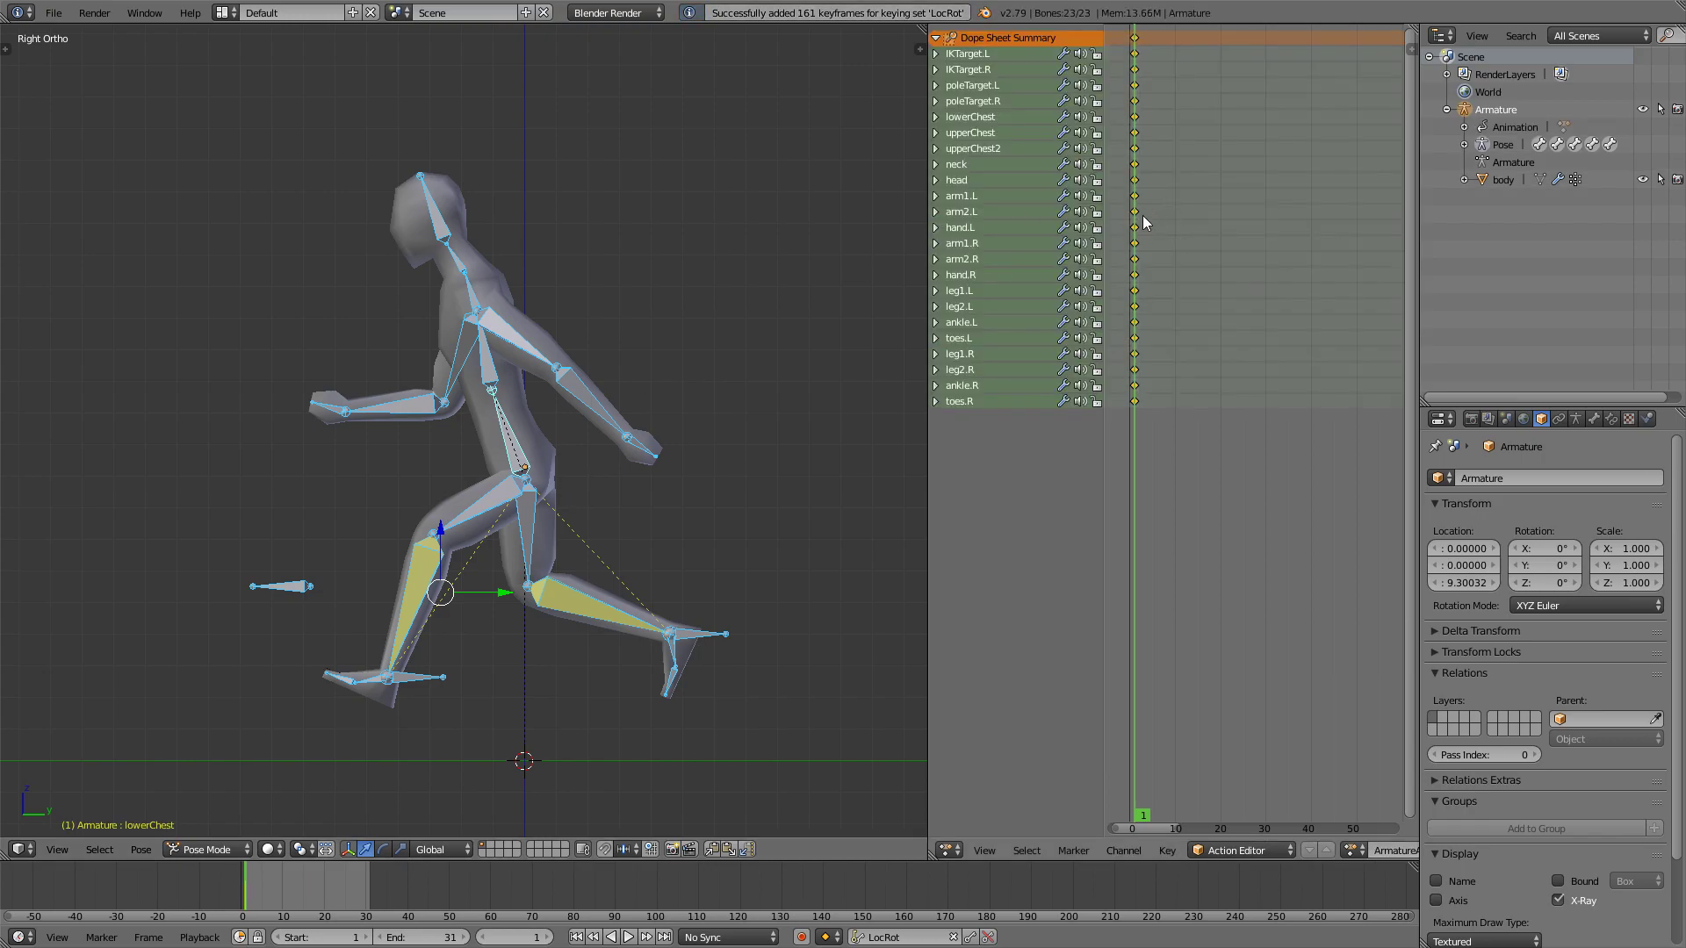
Go to frame 31 and insert LocRot keyframes of the same pose for all bones
scroll(1192, 566, up, 2)
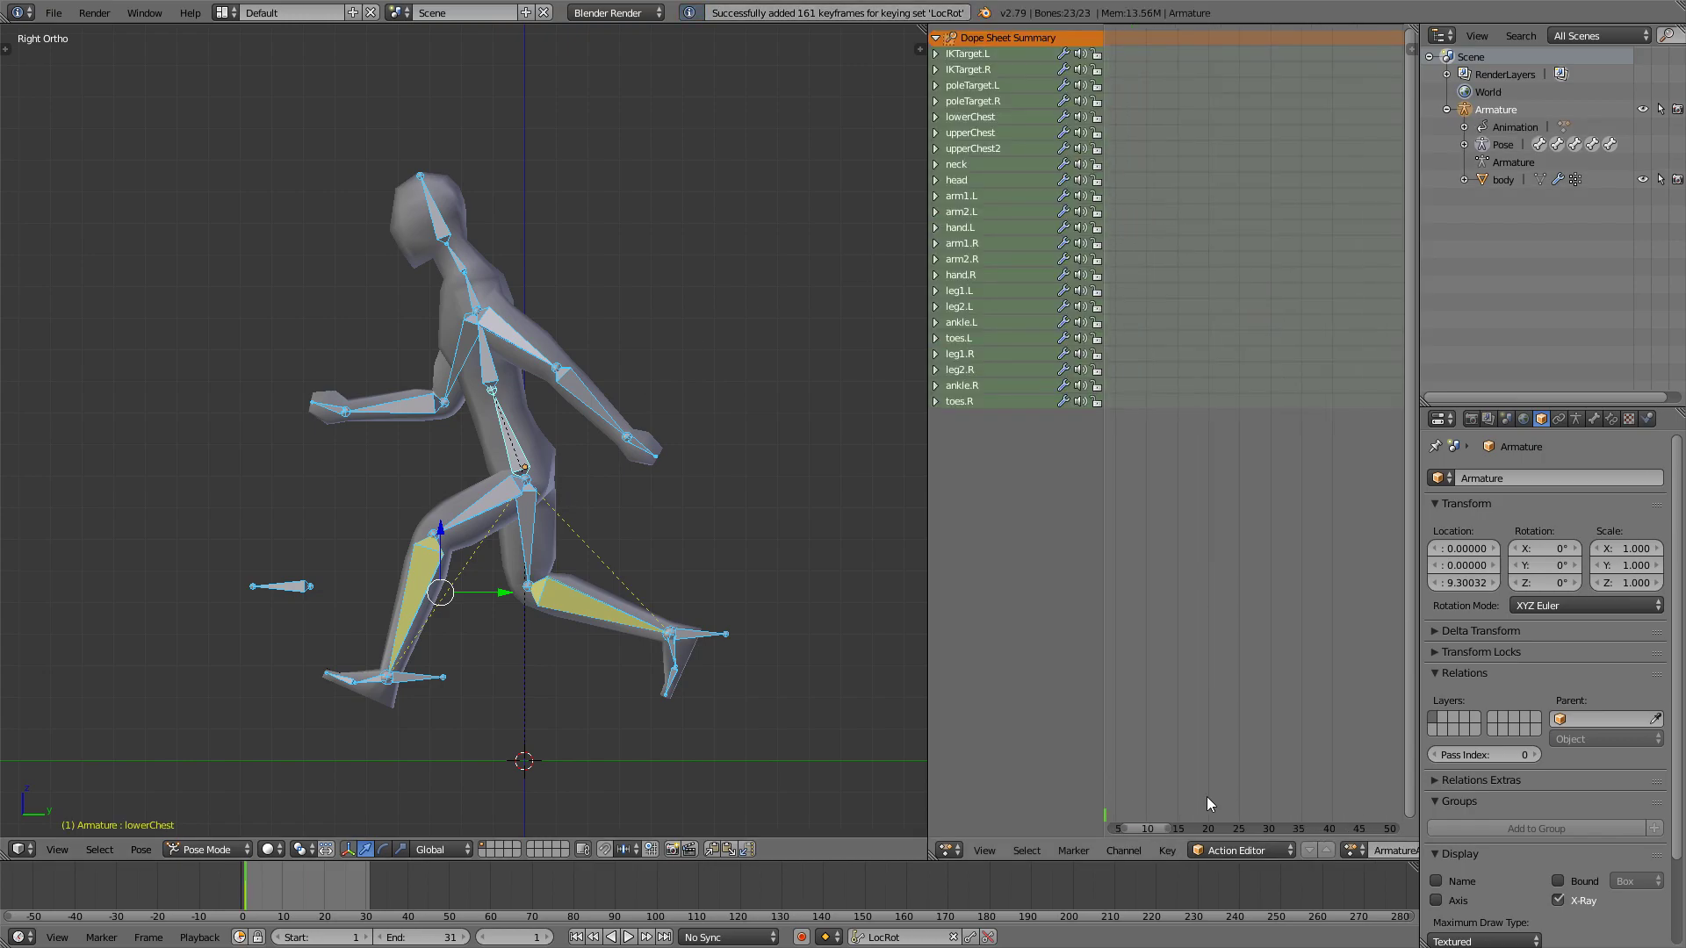
drag(1151, 827, 1146, 828)
drag(1321, 800, 1318, 801)
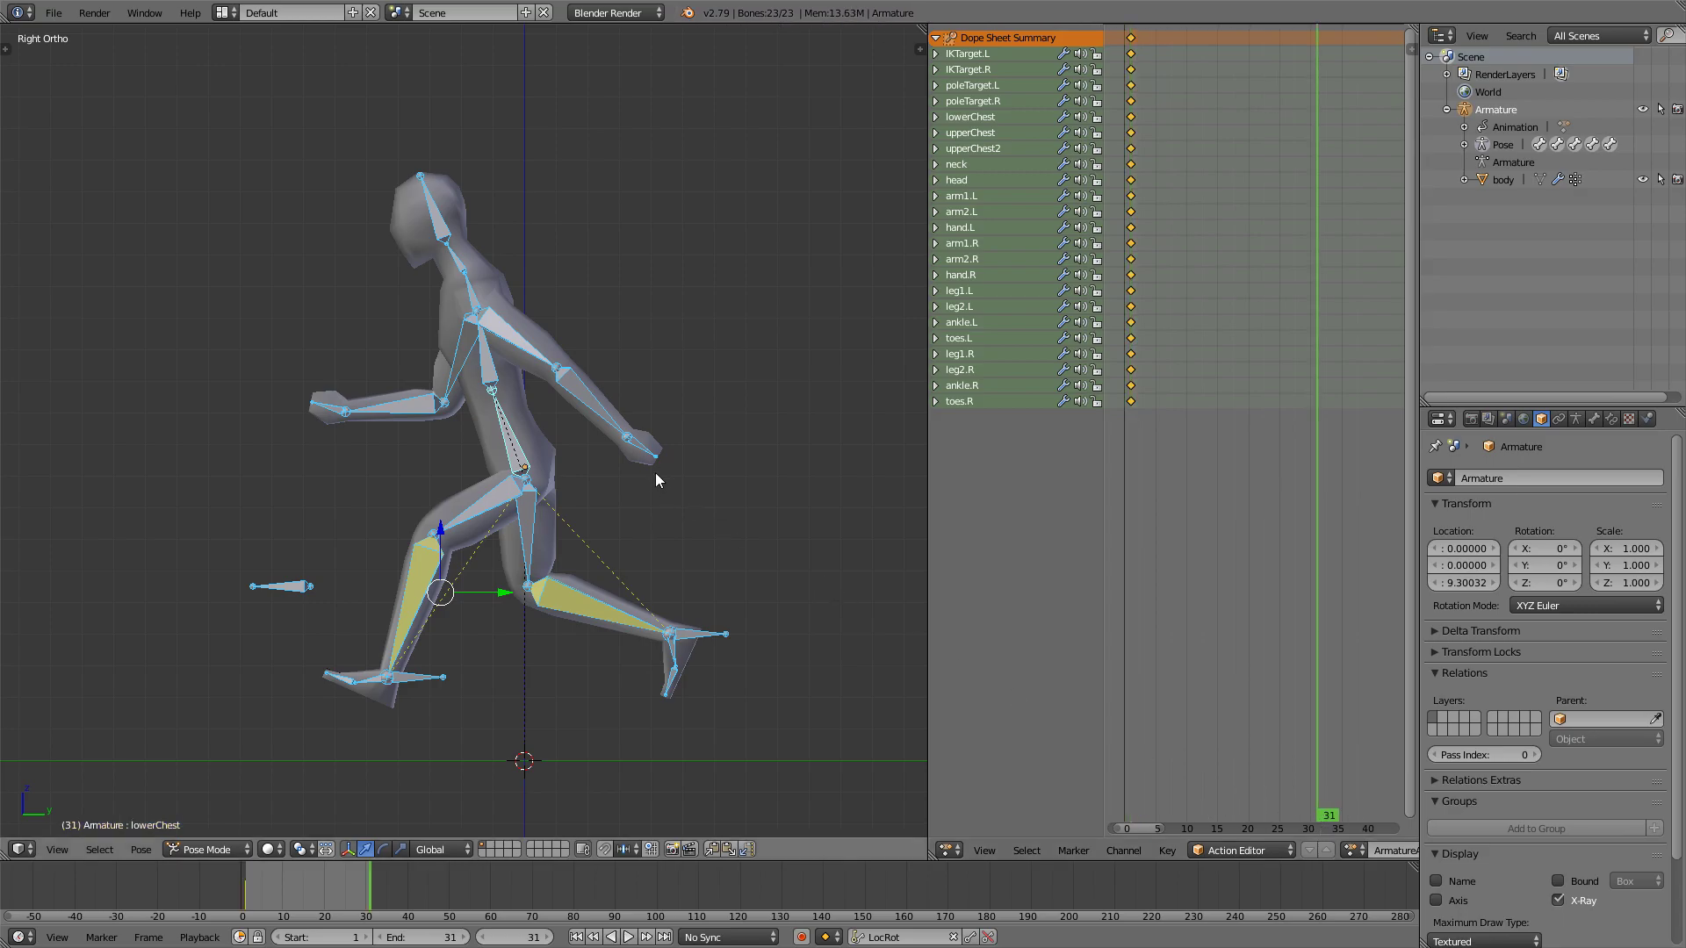
key(i)
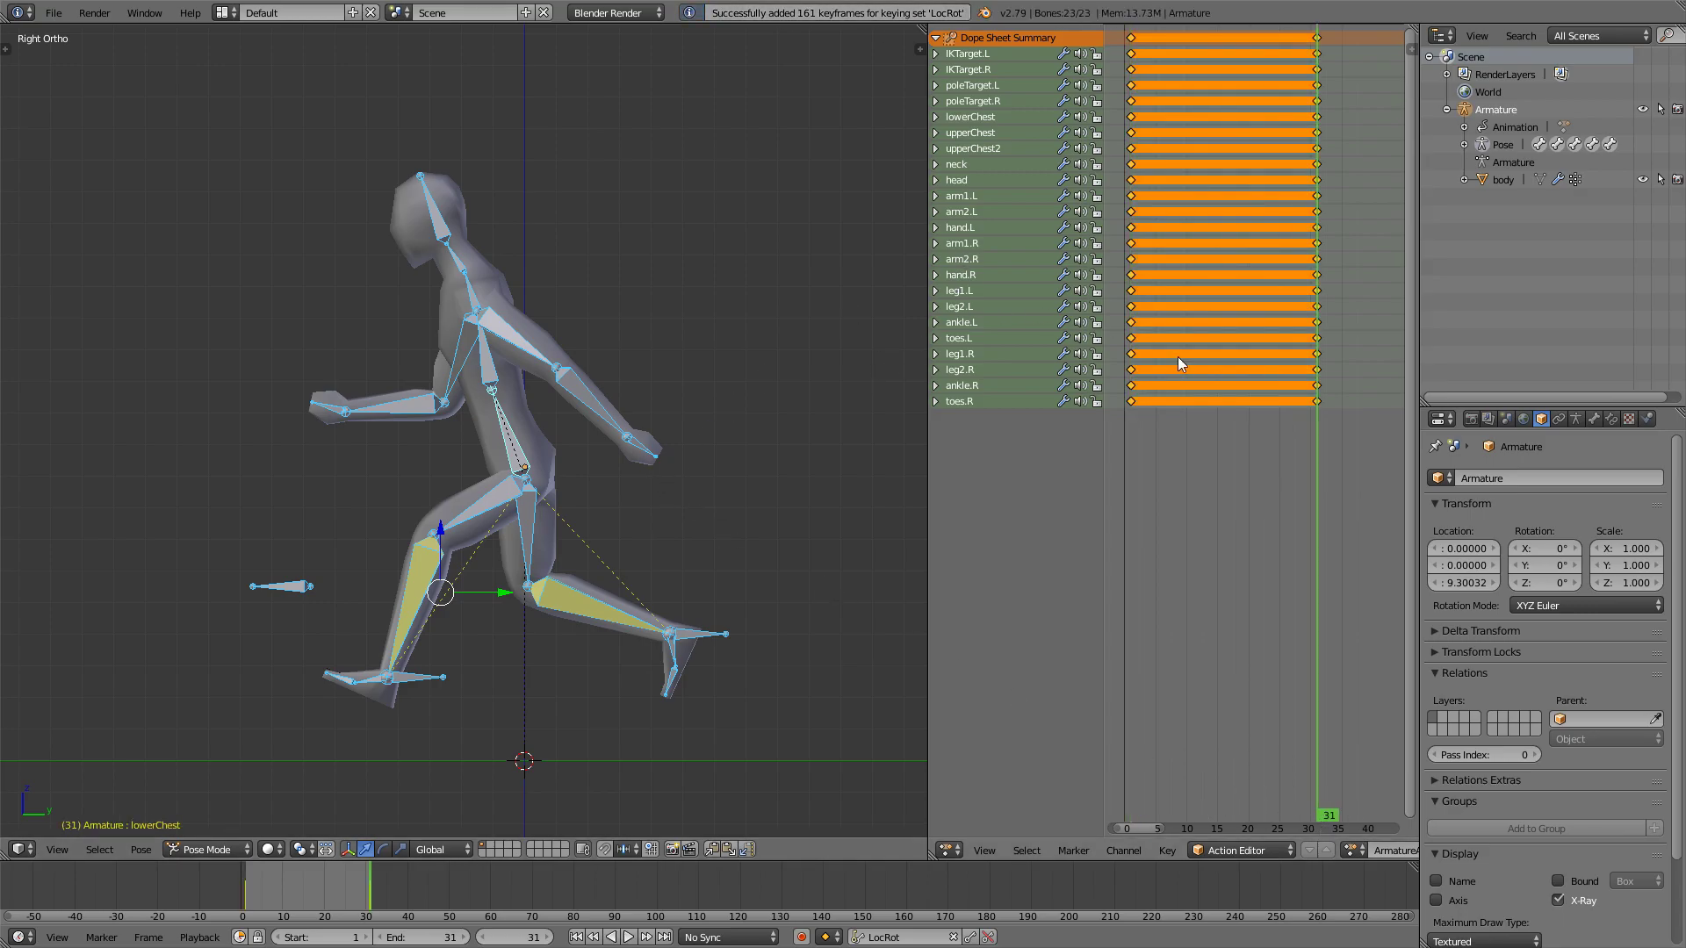
At frame 16, swap the legs by moving the left foot's IK target behind the body and the right foot's in front
key(alt+a)
drag(1119, 360, 1226, 371)
key(alt+a)
scroll(656, 399, up, 3)
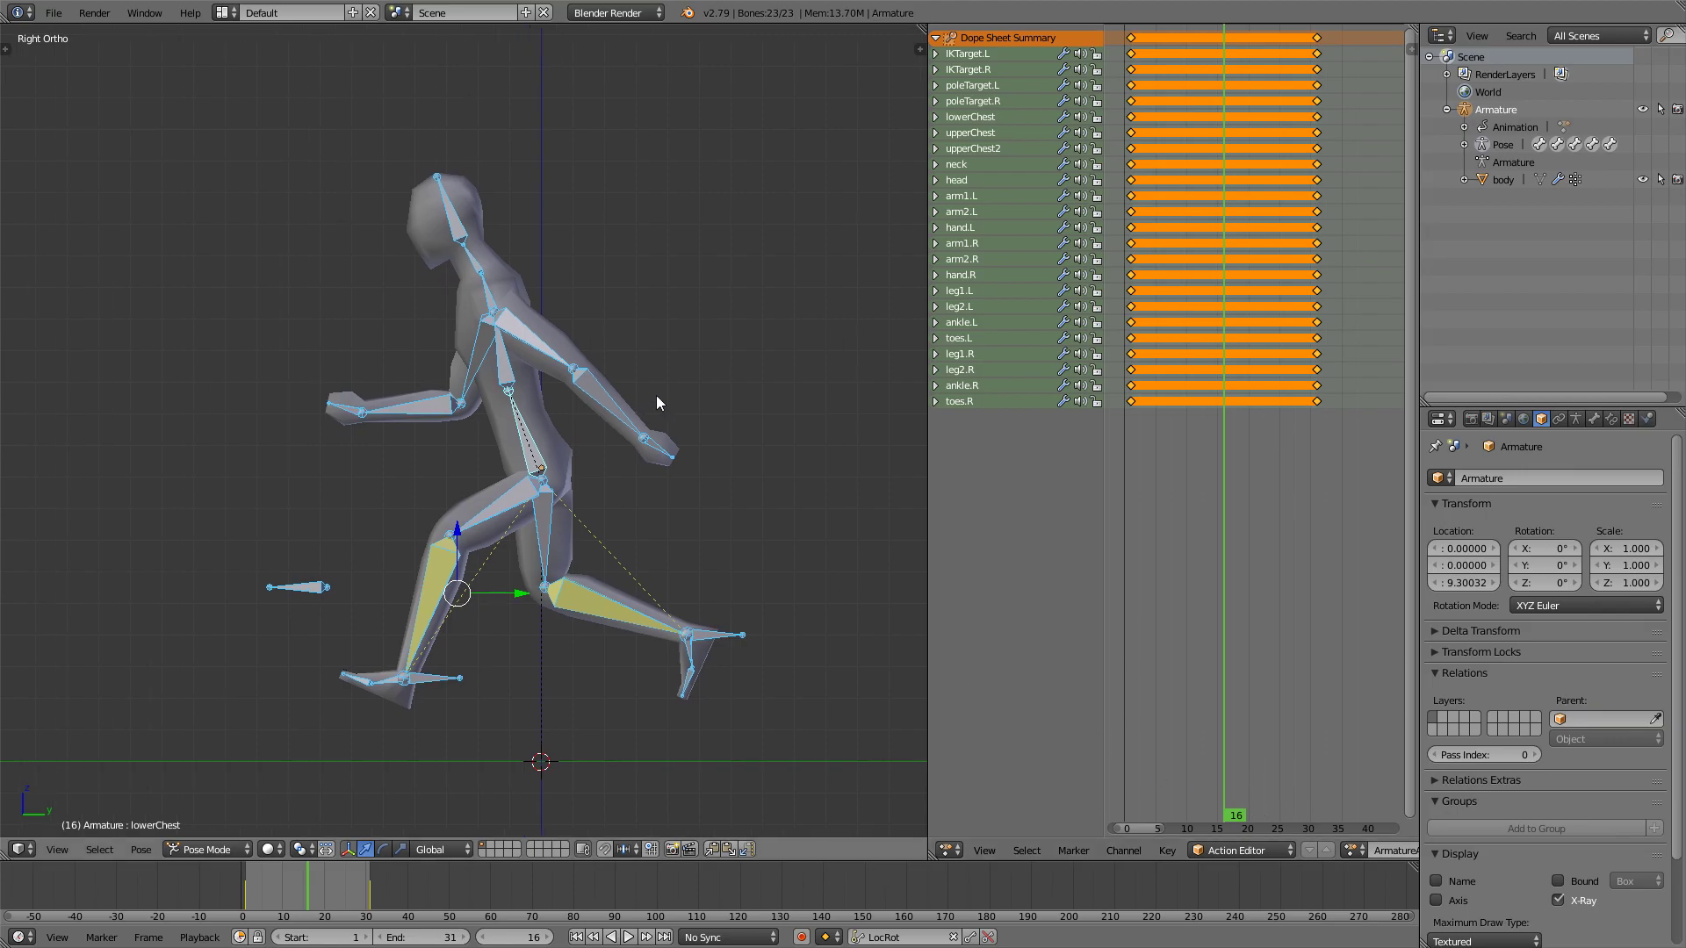
shift+middle_drag(562, 538, 544, 457)
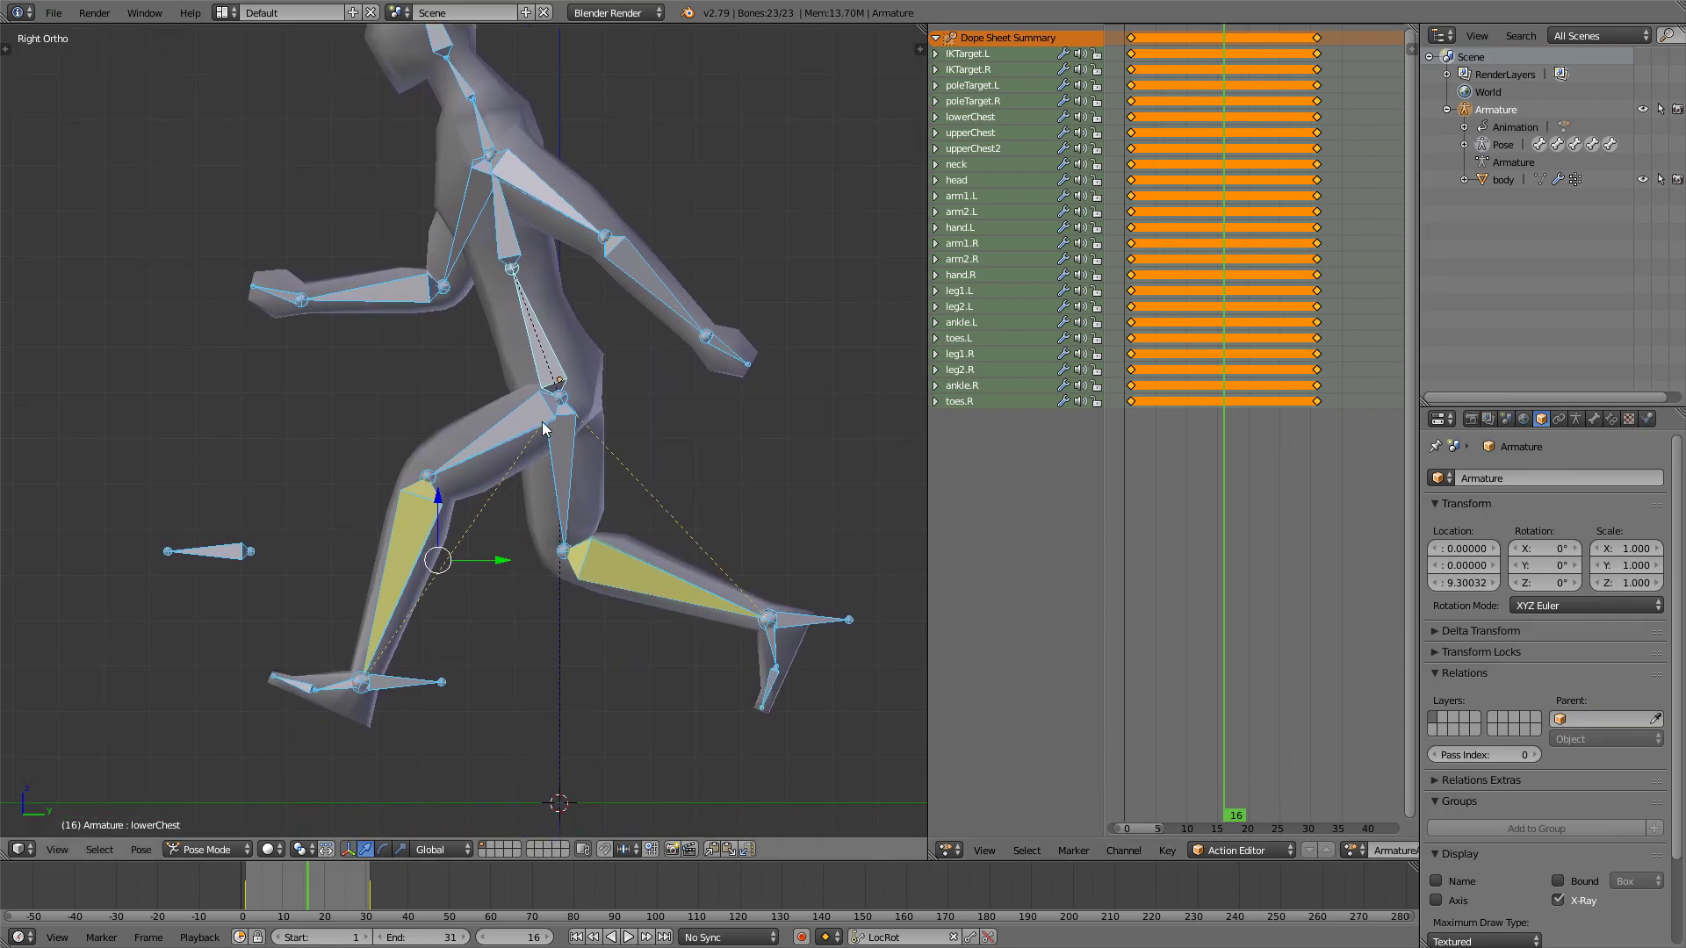
right_click(405, 687)
key(g)
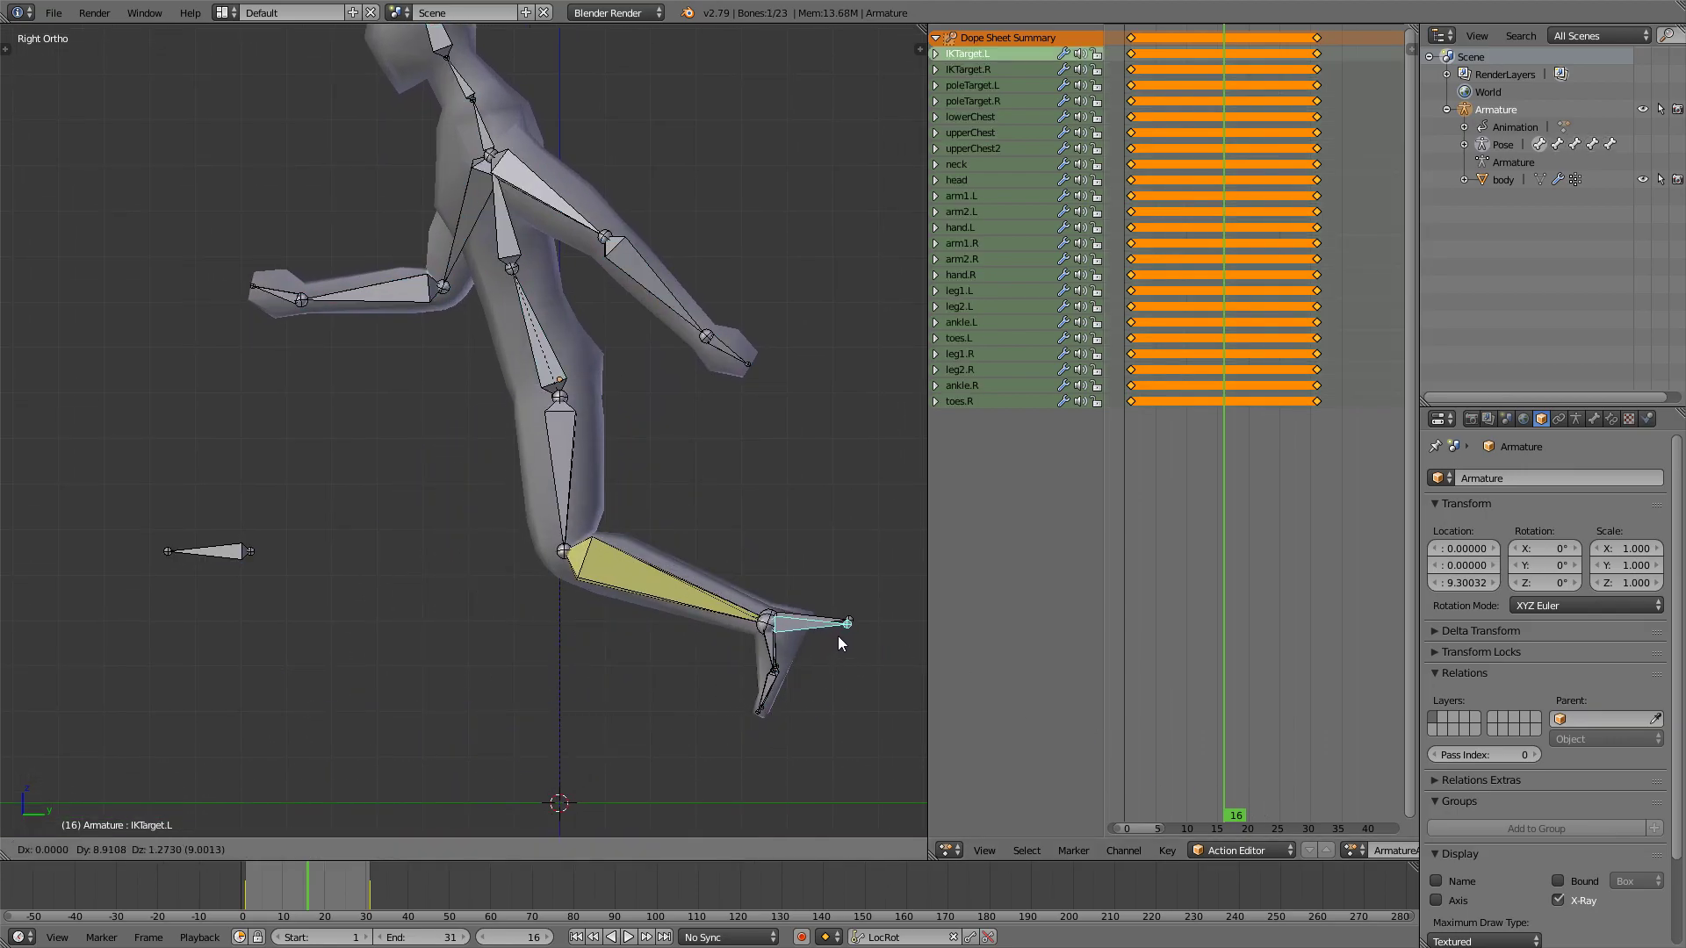
click(809, 620)
right_click(811, 620)
key(g)
click(391, 667)
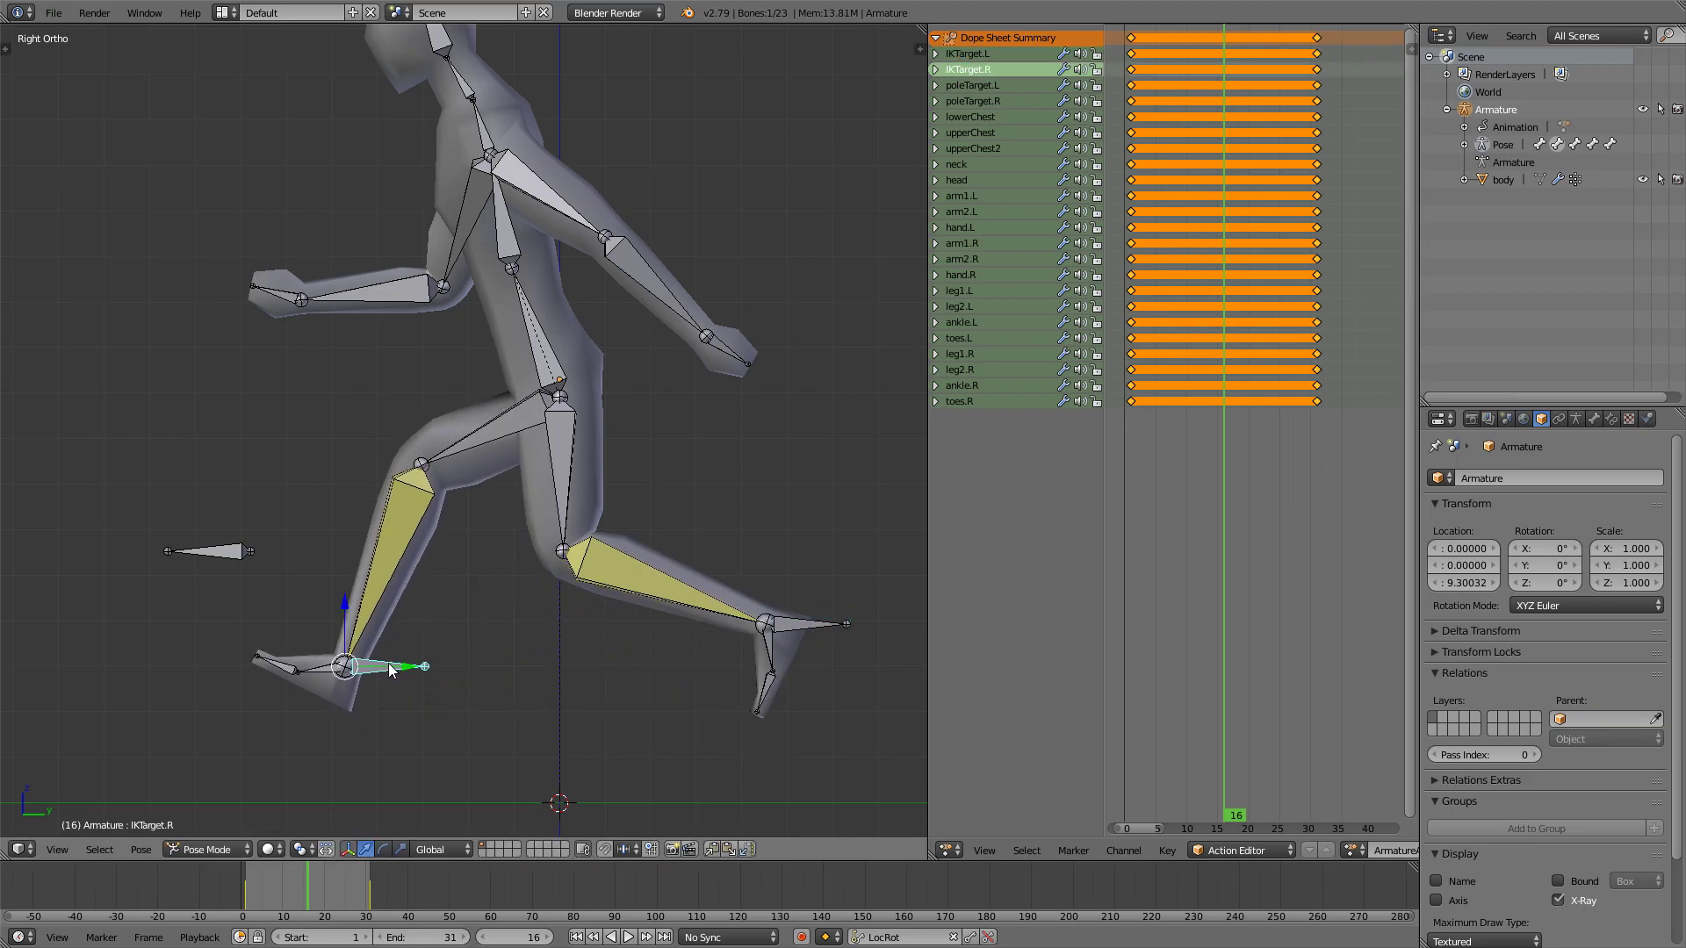
At frame 16, swing the left arm forward and bend it at the elbow by rotating its bones around the global X axis
scroll(553, 390, down, 2)
right_click(590, 345)
middle_drag(590, 345, 766, 367)
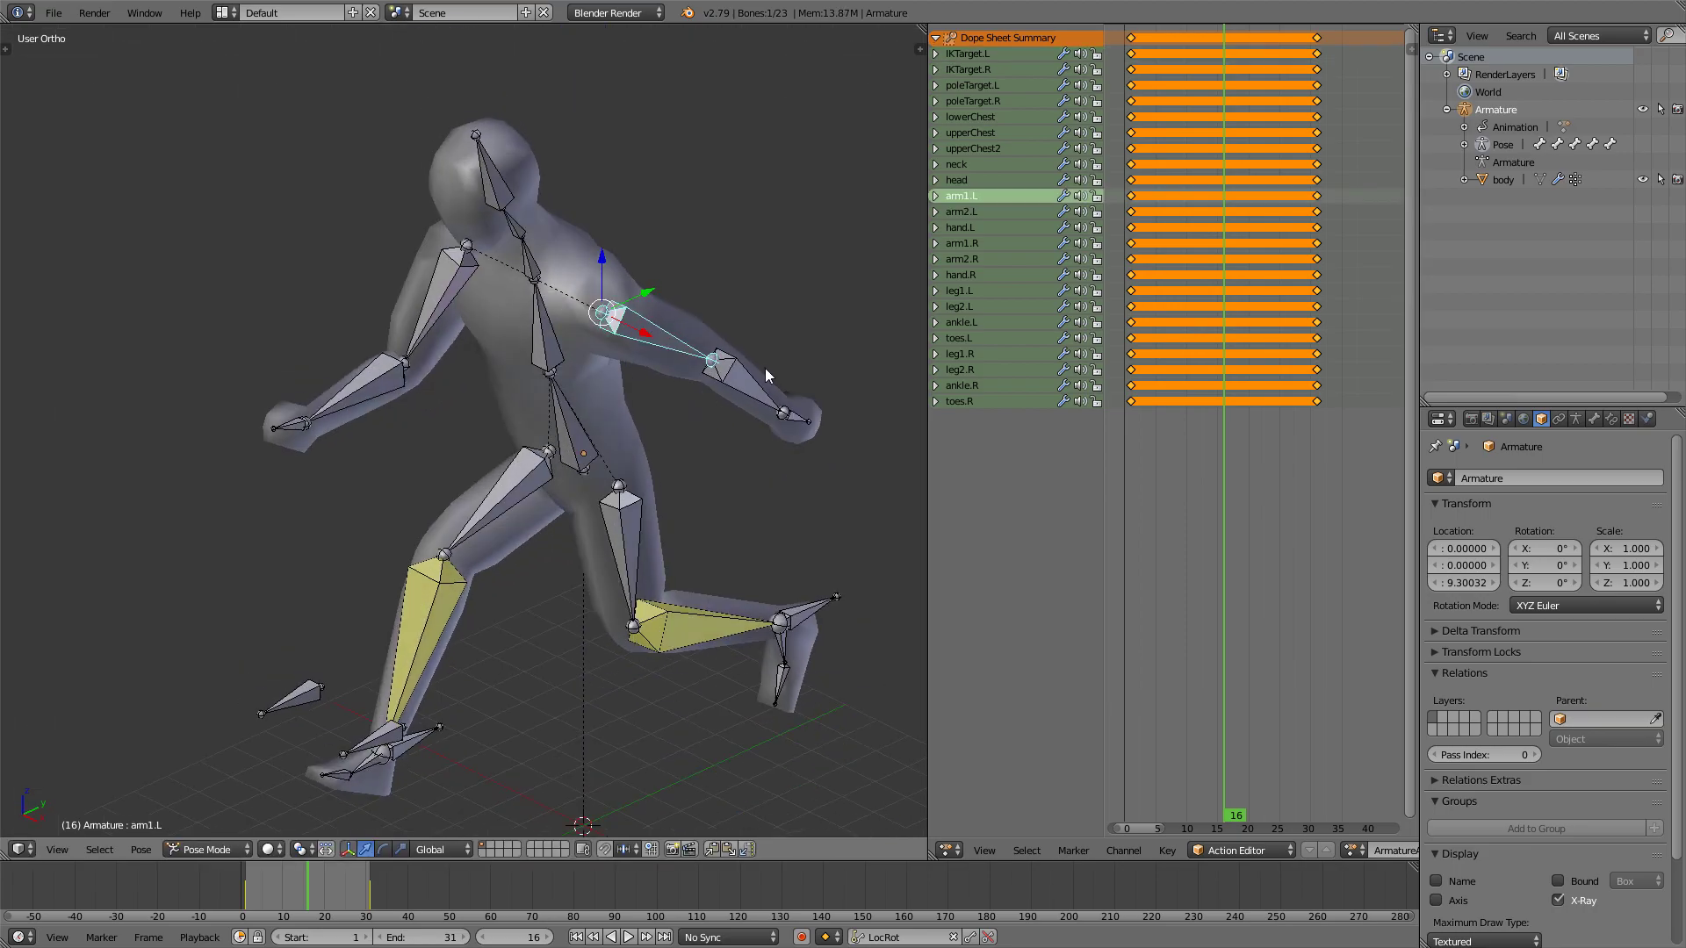
key(KP_3)
right_click(338, 426)
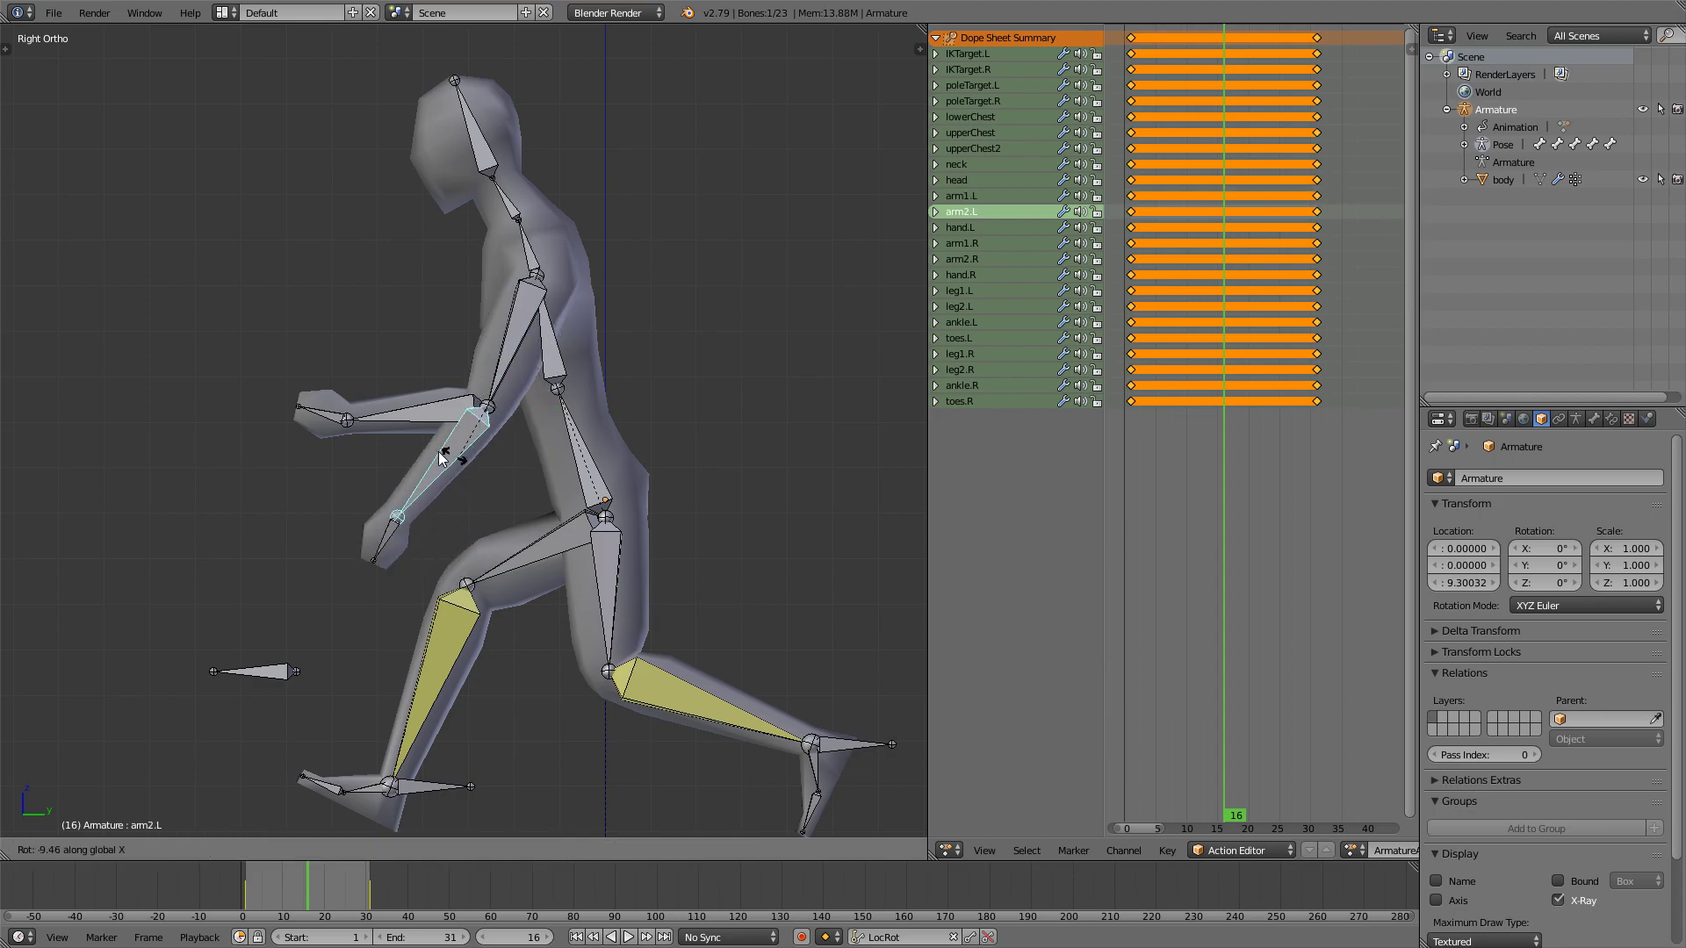
right_click(325, 434)
key(r)
key(x)
click(328, 420)
Swing the right arm behind the body by rotating the arm1.R and arm2.R bones around the global X axis in side view
middle_drag(474, 259, 505, 307)
right_click(509, 303)
key(KP_3)
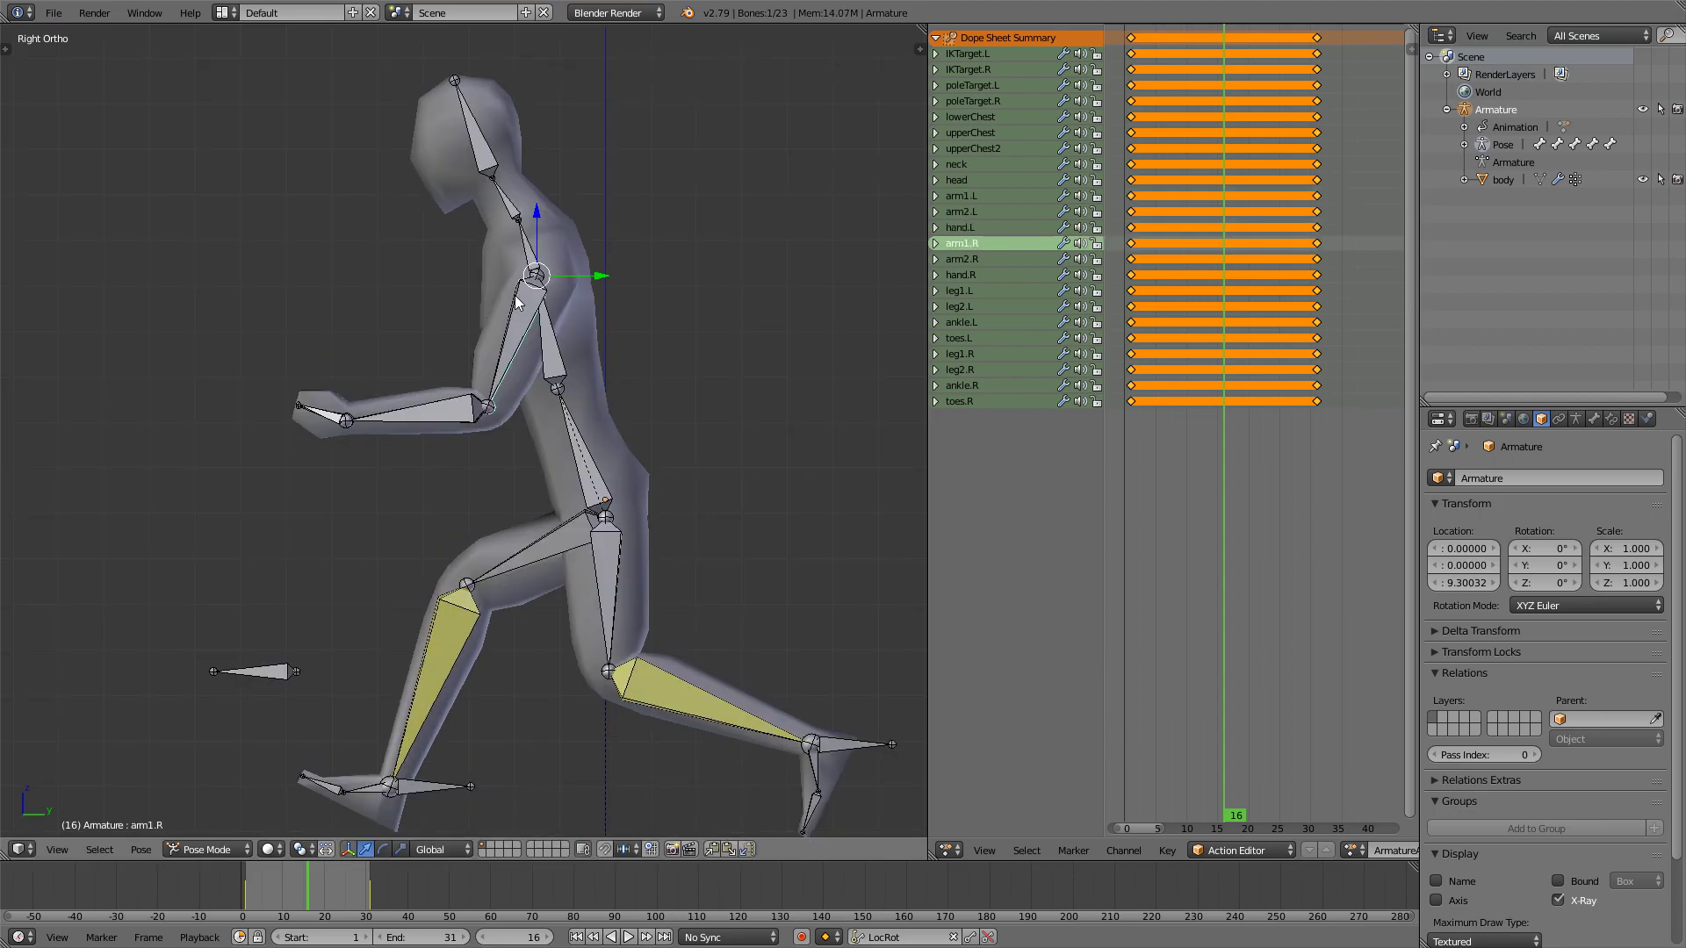
key(r)
key(x)
click(565, 321)
right_click(646, 406)
key(r)
key(x)
click(670, 383)
Fine-tune the right upper arm's angle and rotate the hand.R bone around the global X axis
right_click(621, 334)
key(r)
key(x)
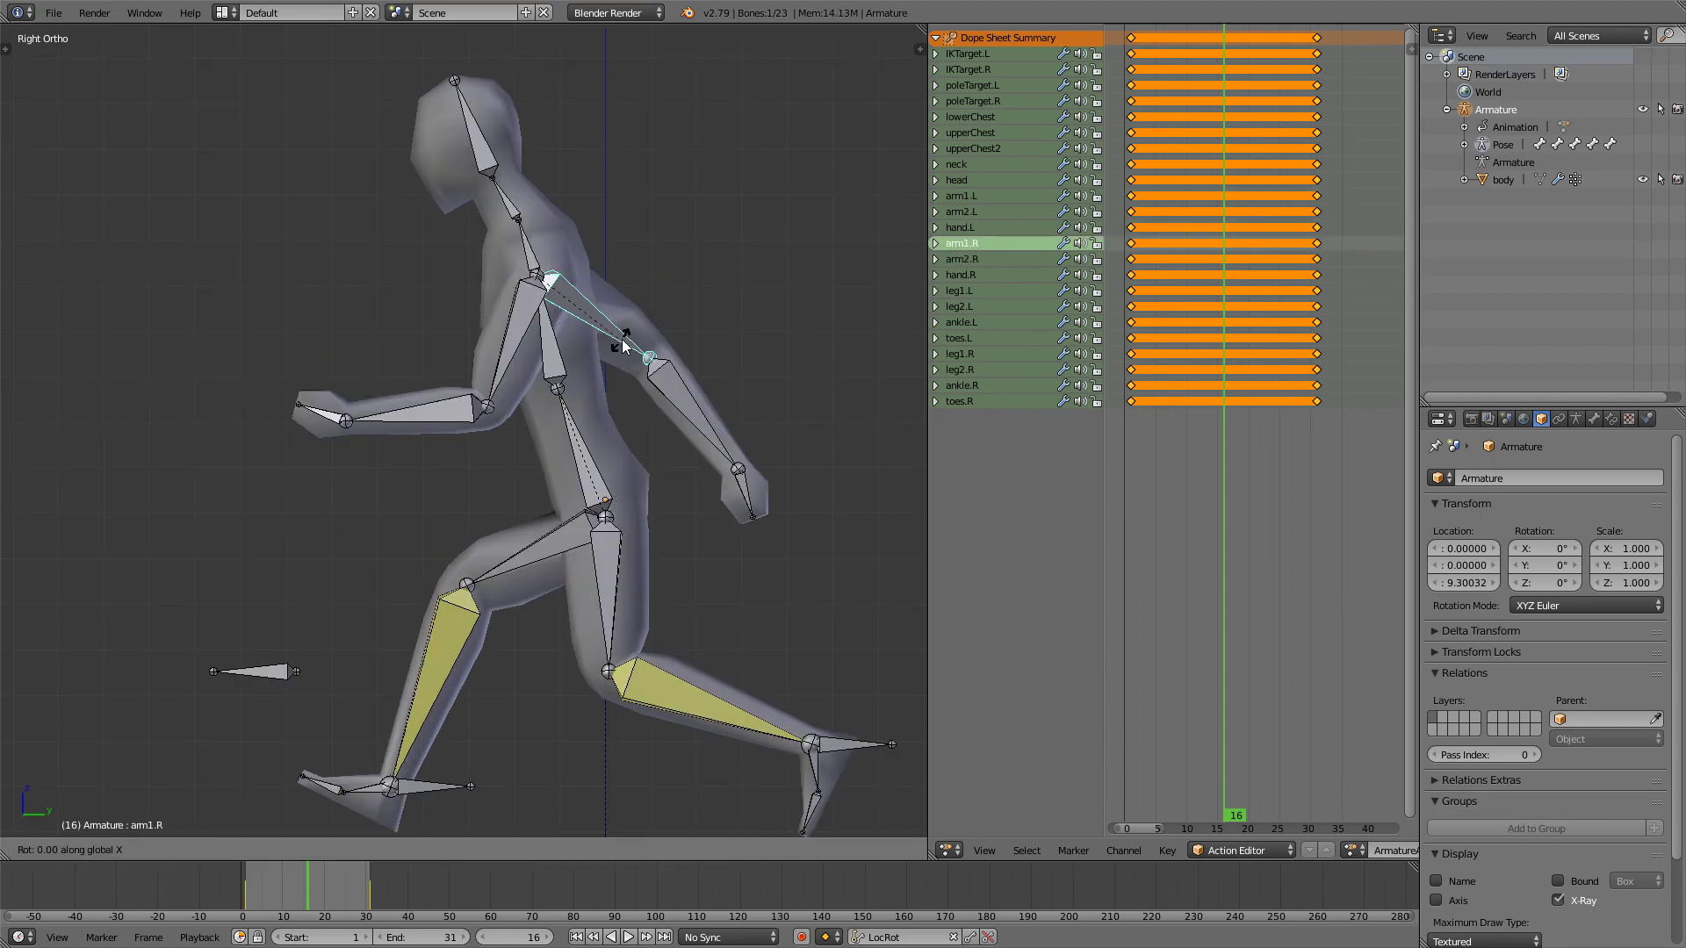
click(626, 343)
right_click(748, 482)
key(r)
key(x)
click(774, 483)
Select all bones and insert LocRot keyframes for the opposite running pose at frame 16
scroll(667, 448, down, 3)
key(a)
key(a)
middle_drag(520, 403, 629, 447)
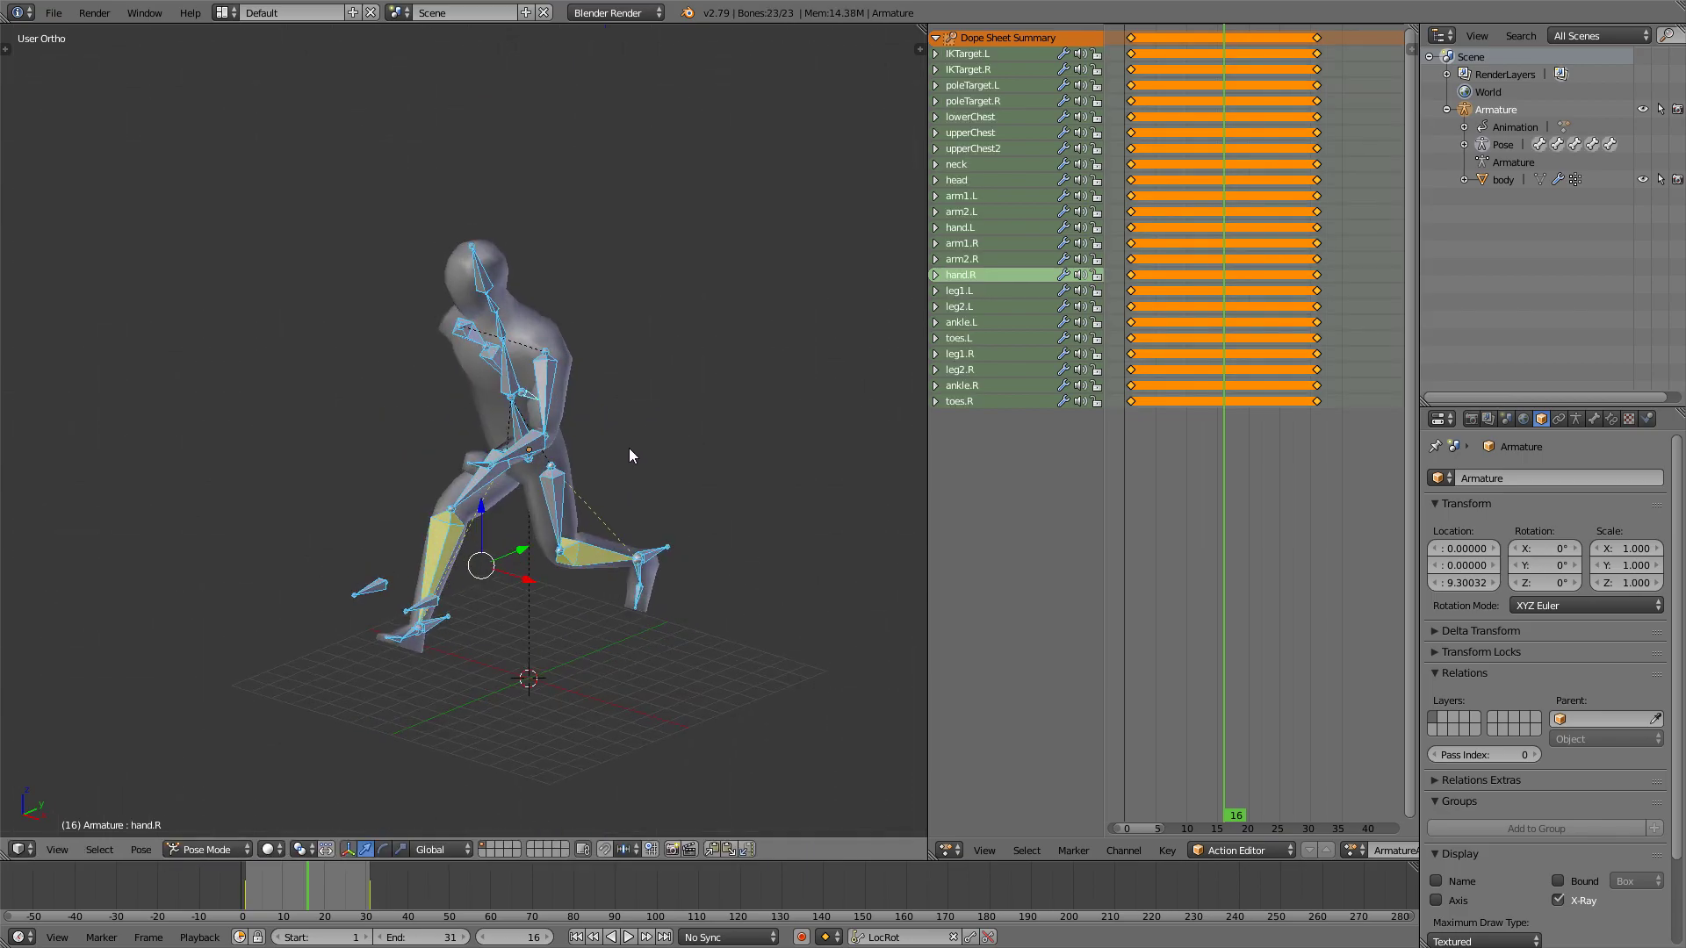
key(i)
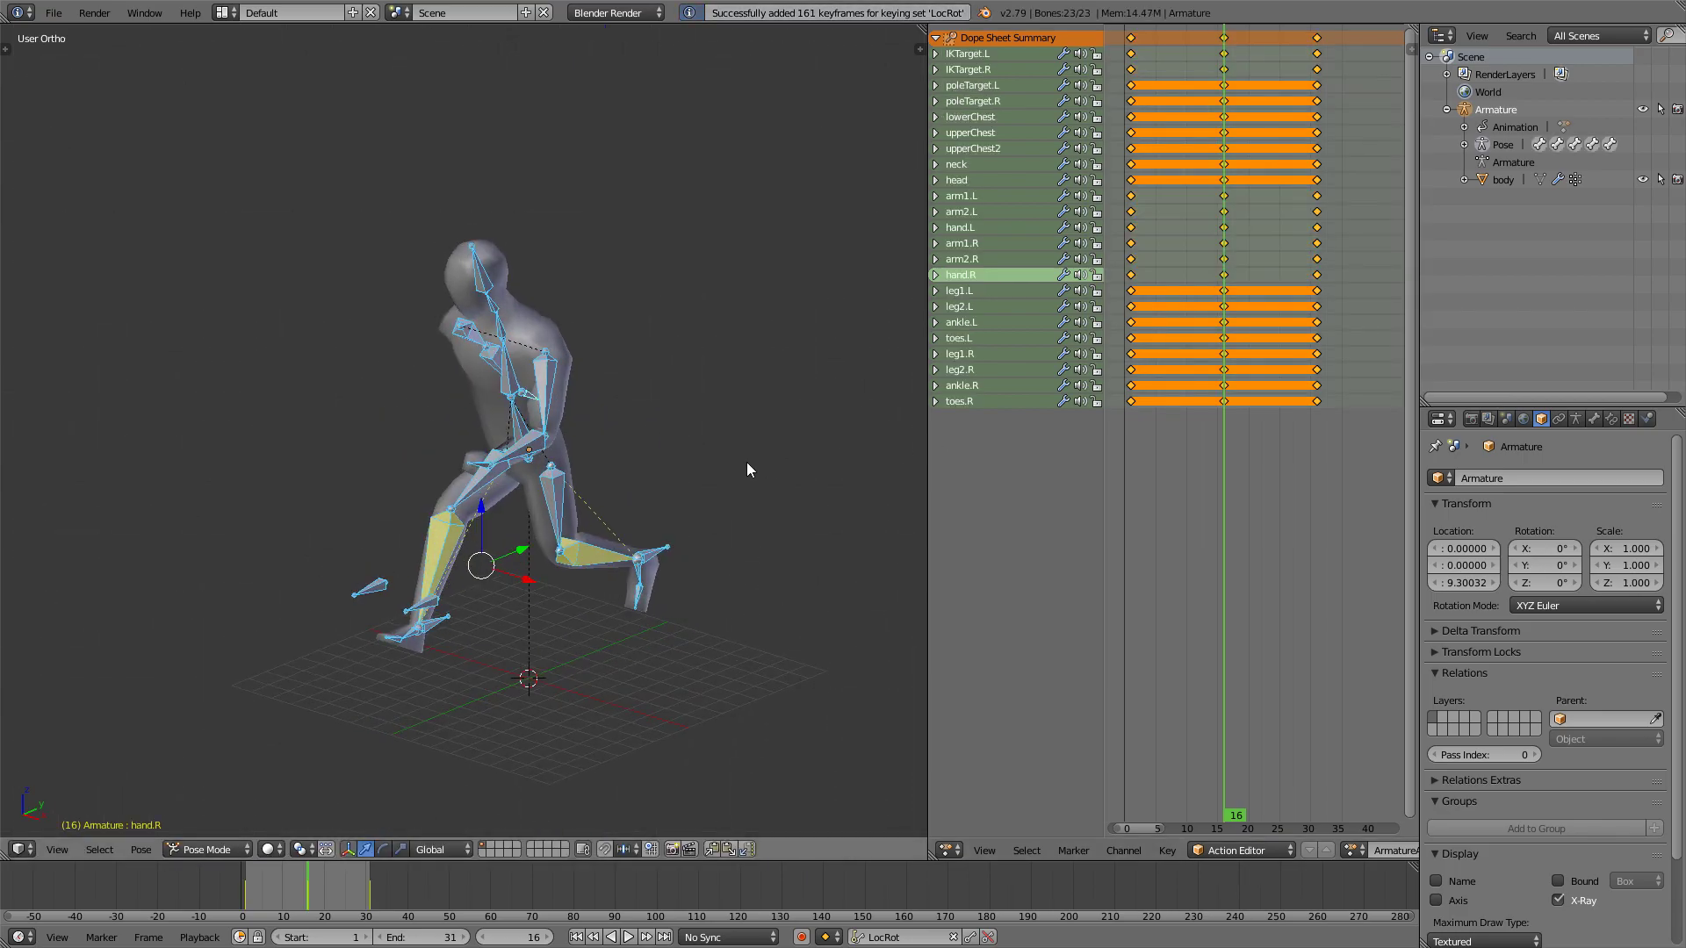
Play back the run cycle and examine the leg motion between the frame 1 and frame 16 poses from the side
key(alt+a)
middle_drag(739, 471, 644, 437)
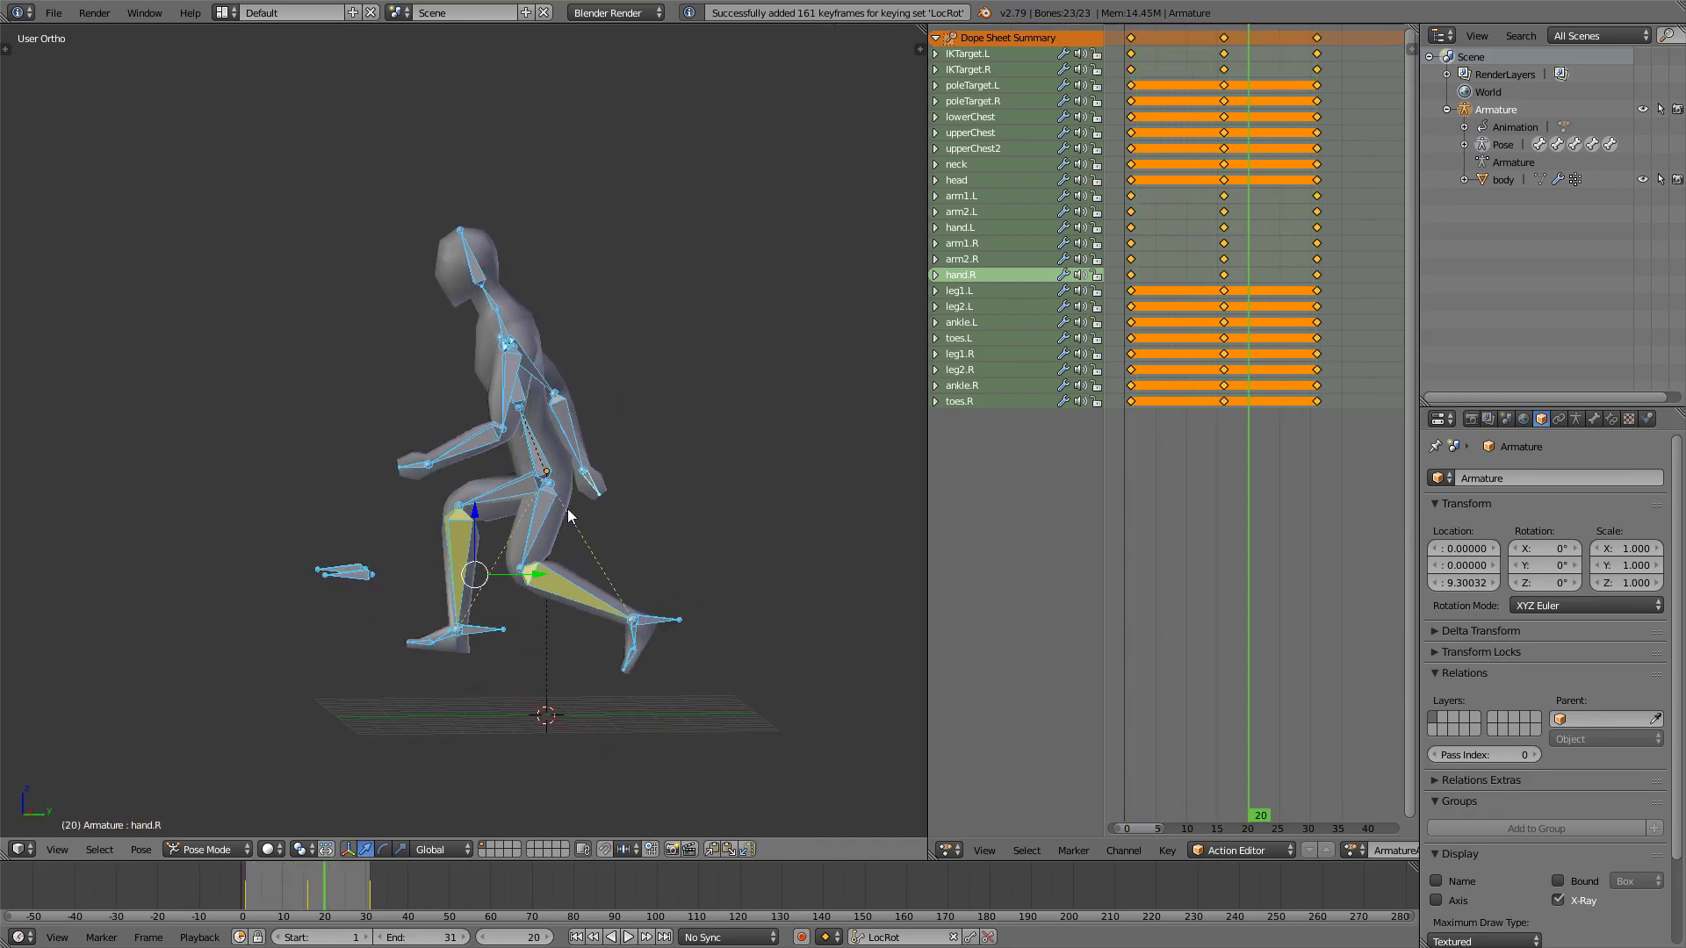
key(alt+a)
drag(1174, 220, 1169, 259)
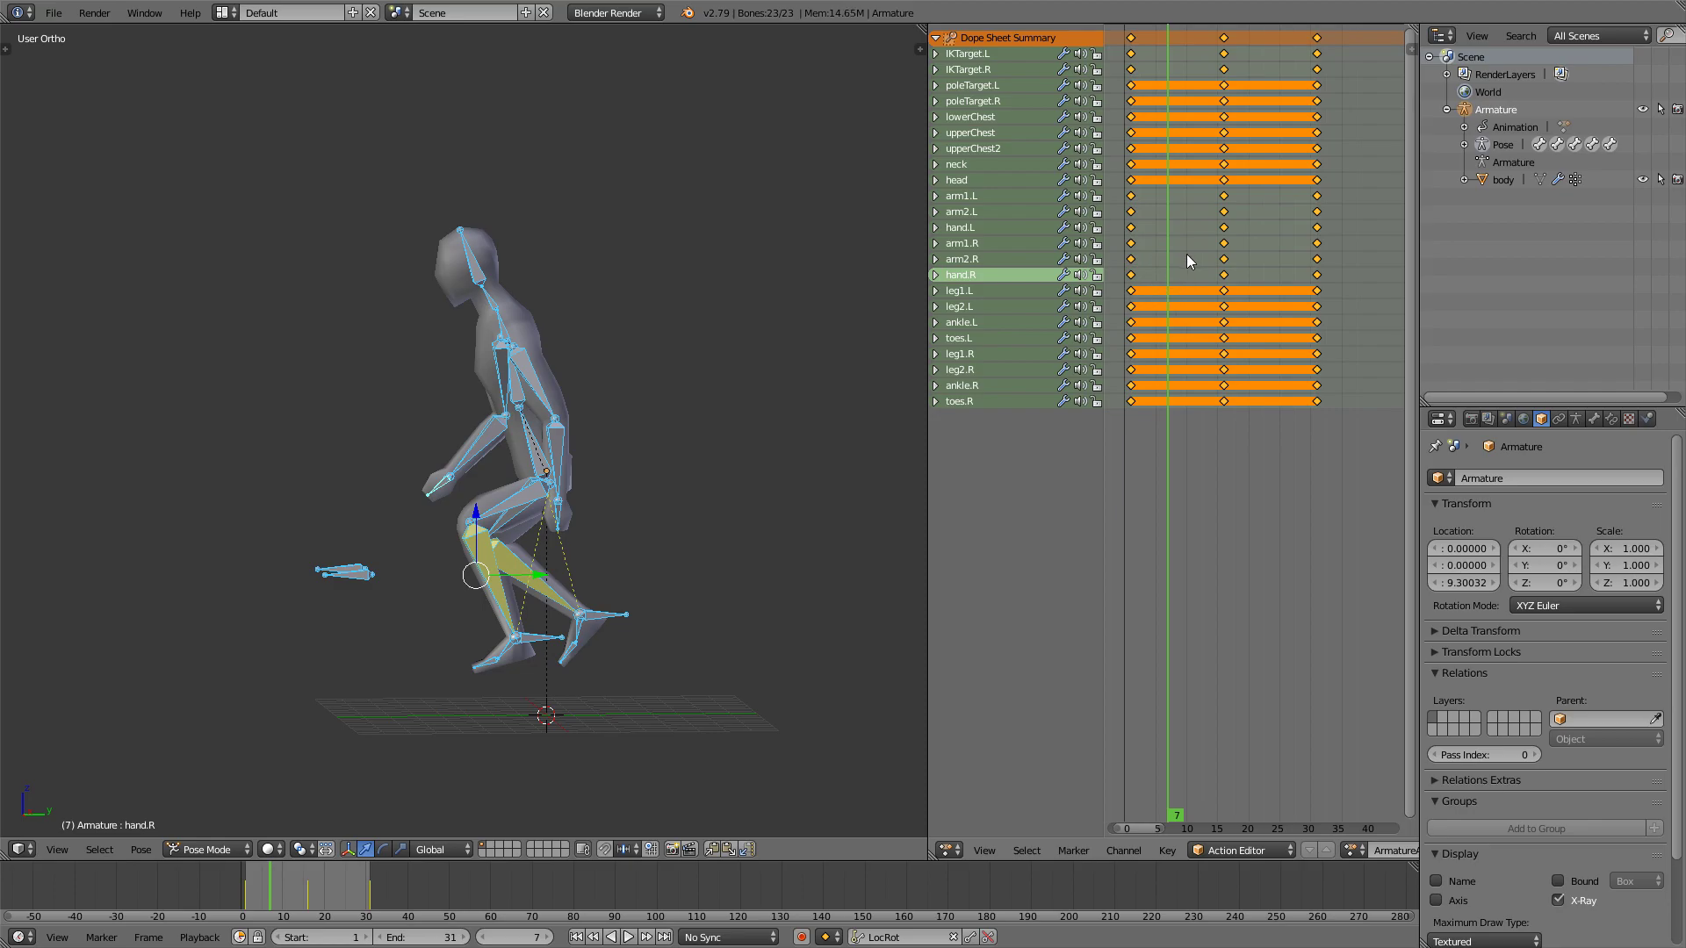
drag(1181, 277, 1180, 283)
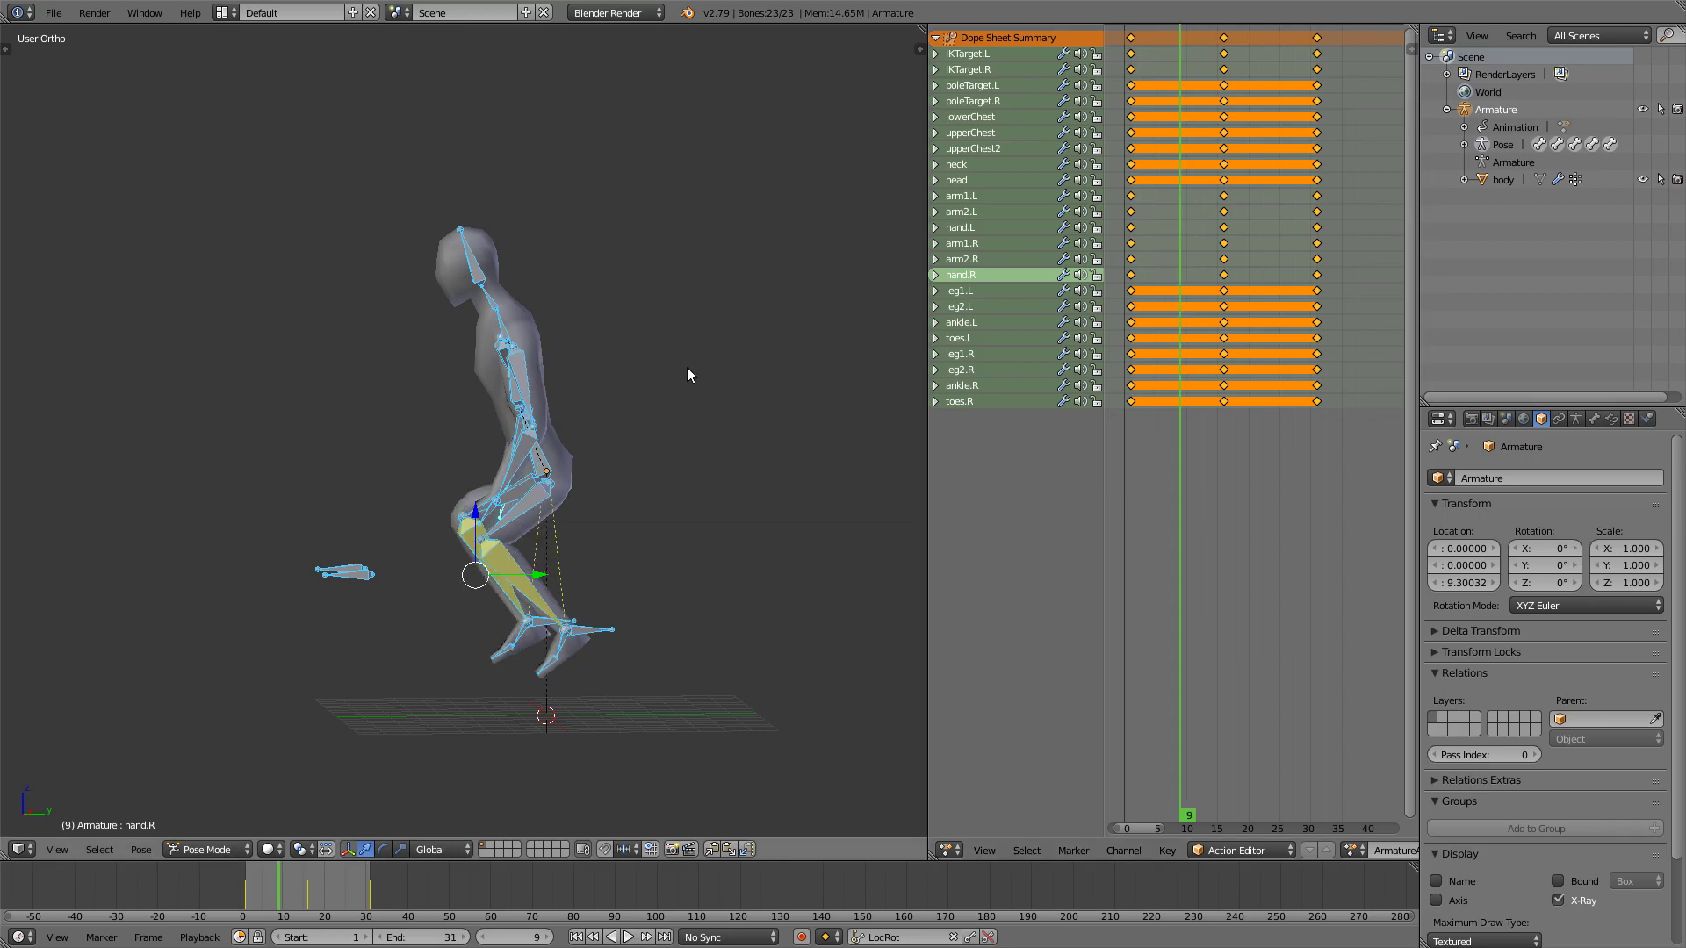
key(KP_1)
middle_drag(687, 367, 544, 487)
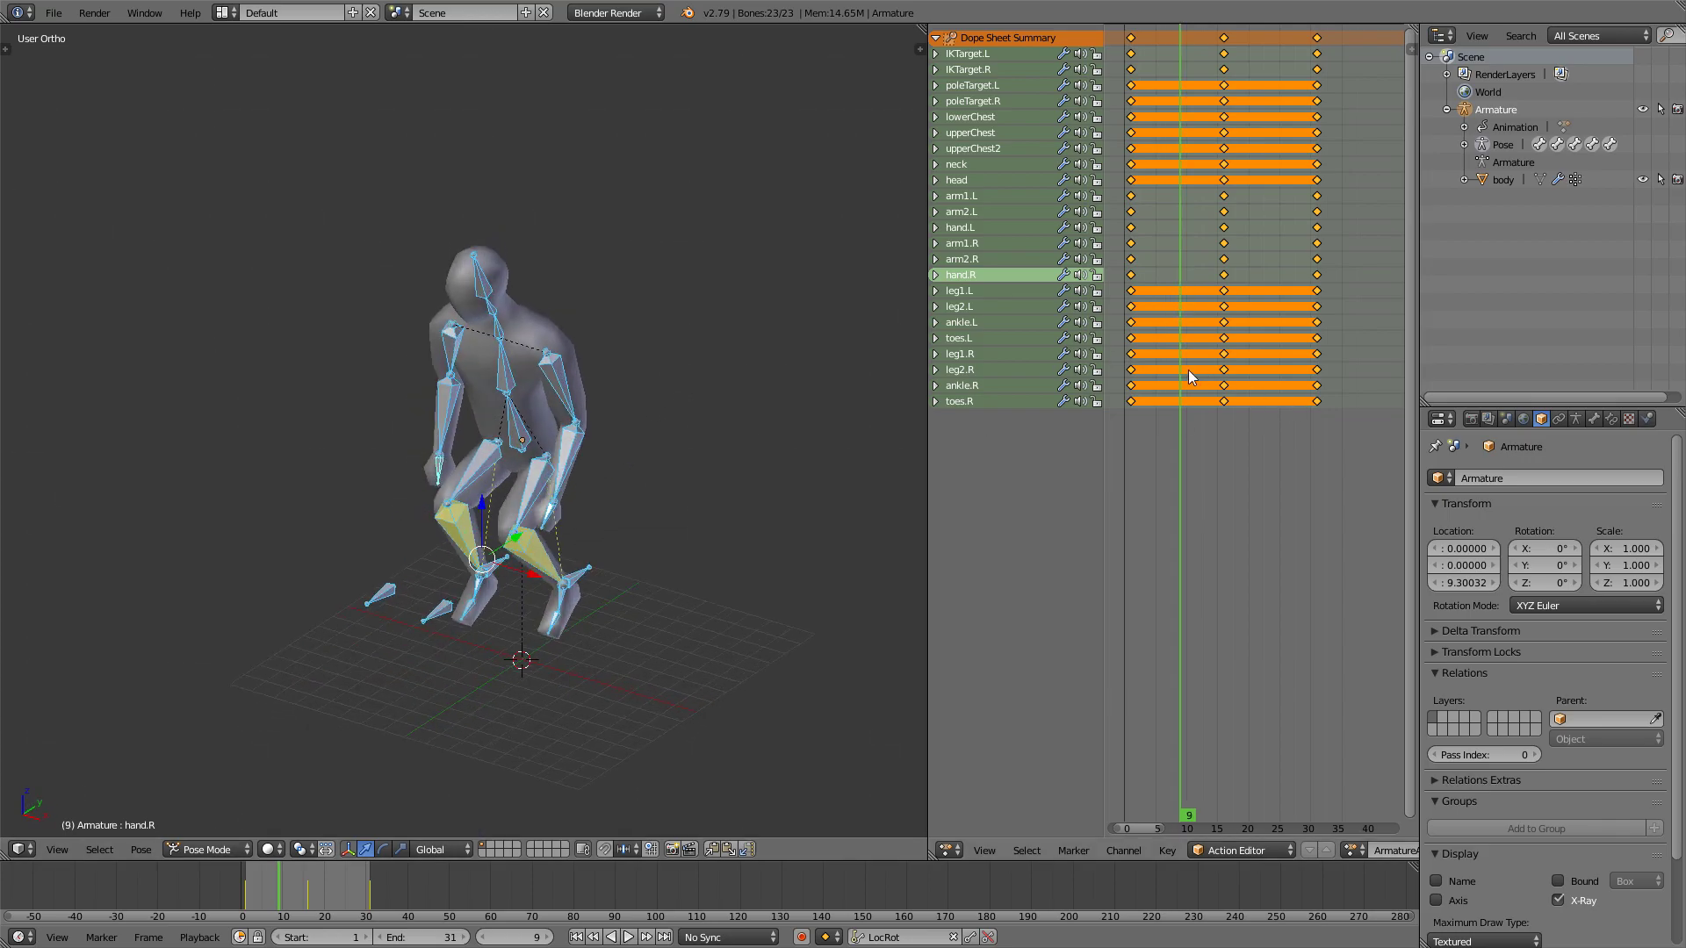
Deselect all bones and replay the cycle from frame 1 at several angles to check how the feet pass under the body
drag(1137, 391, 1131, 392)
scroll(613, 518, up, 1)
middle_drag(614, 518, 630, 511)
key(a)
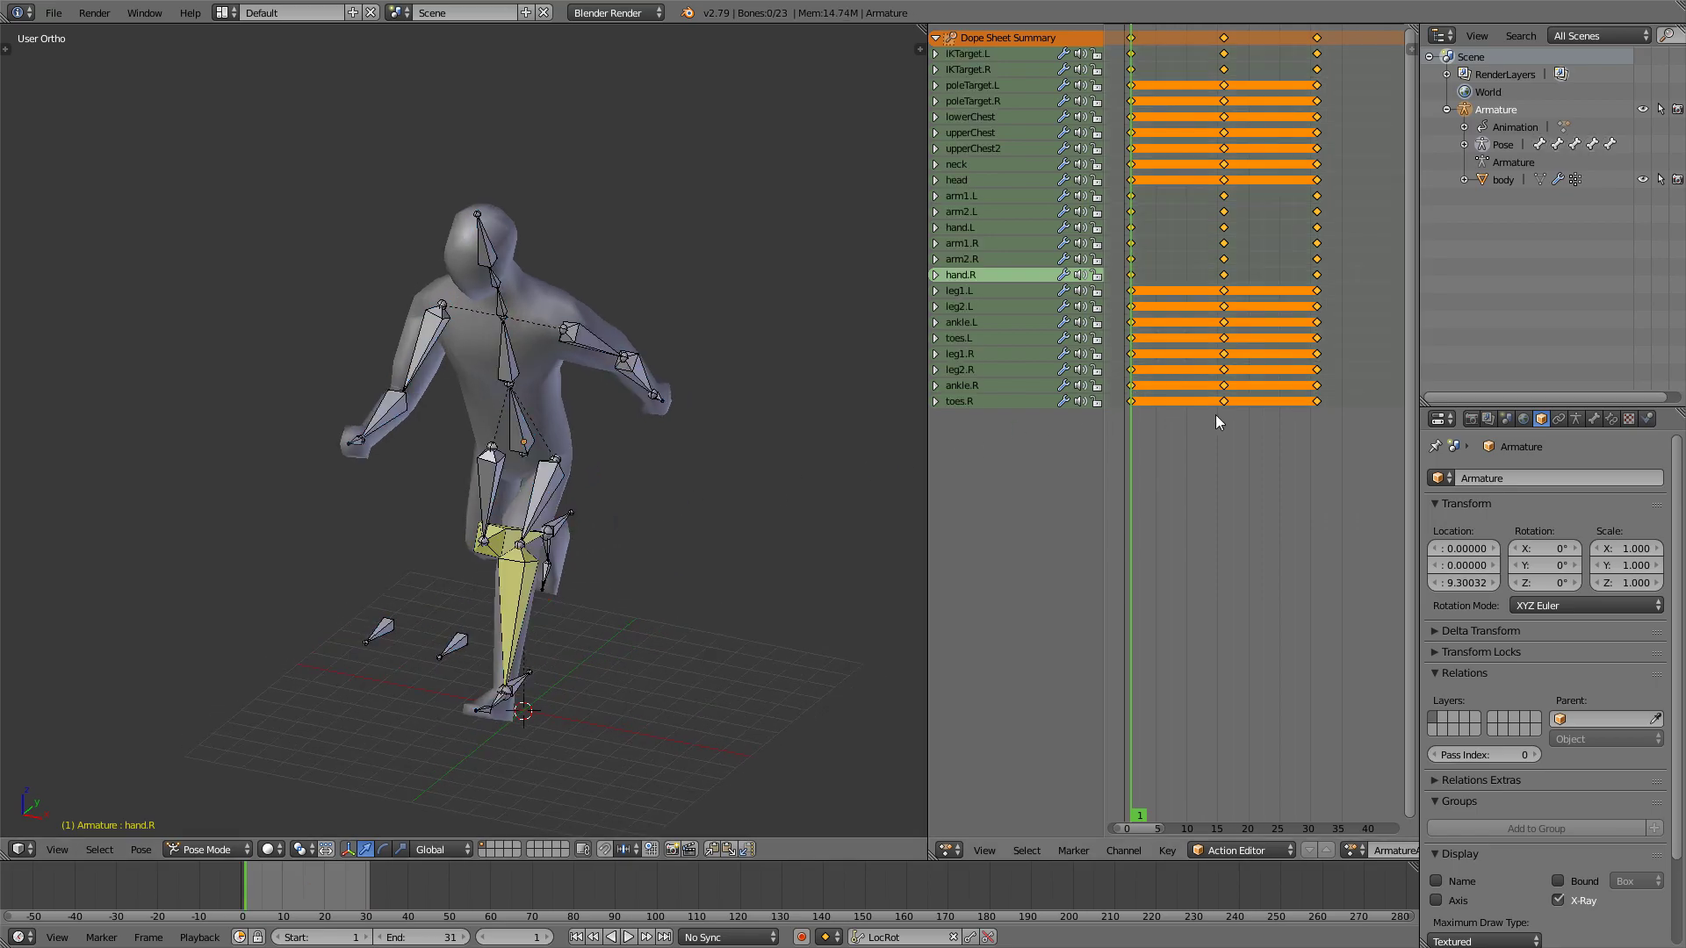
middle_drag(536, 631, 555, 652)
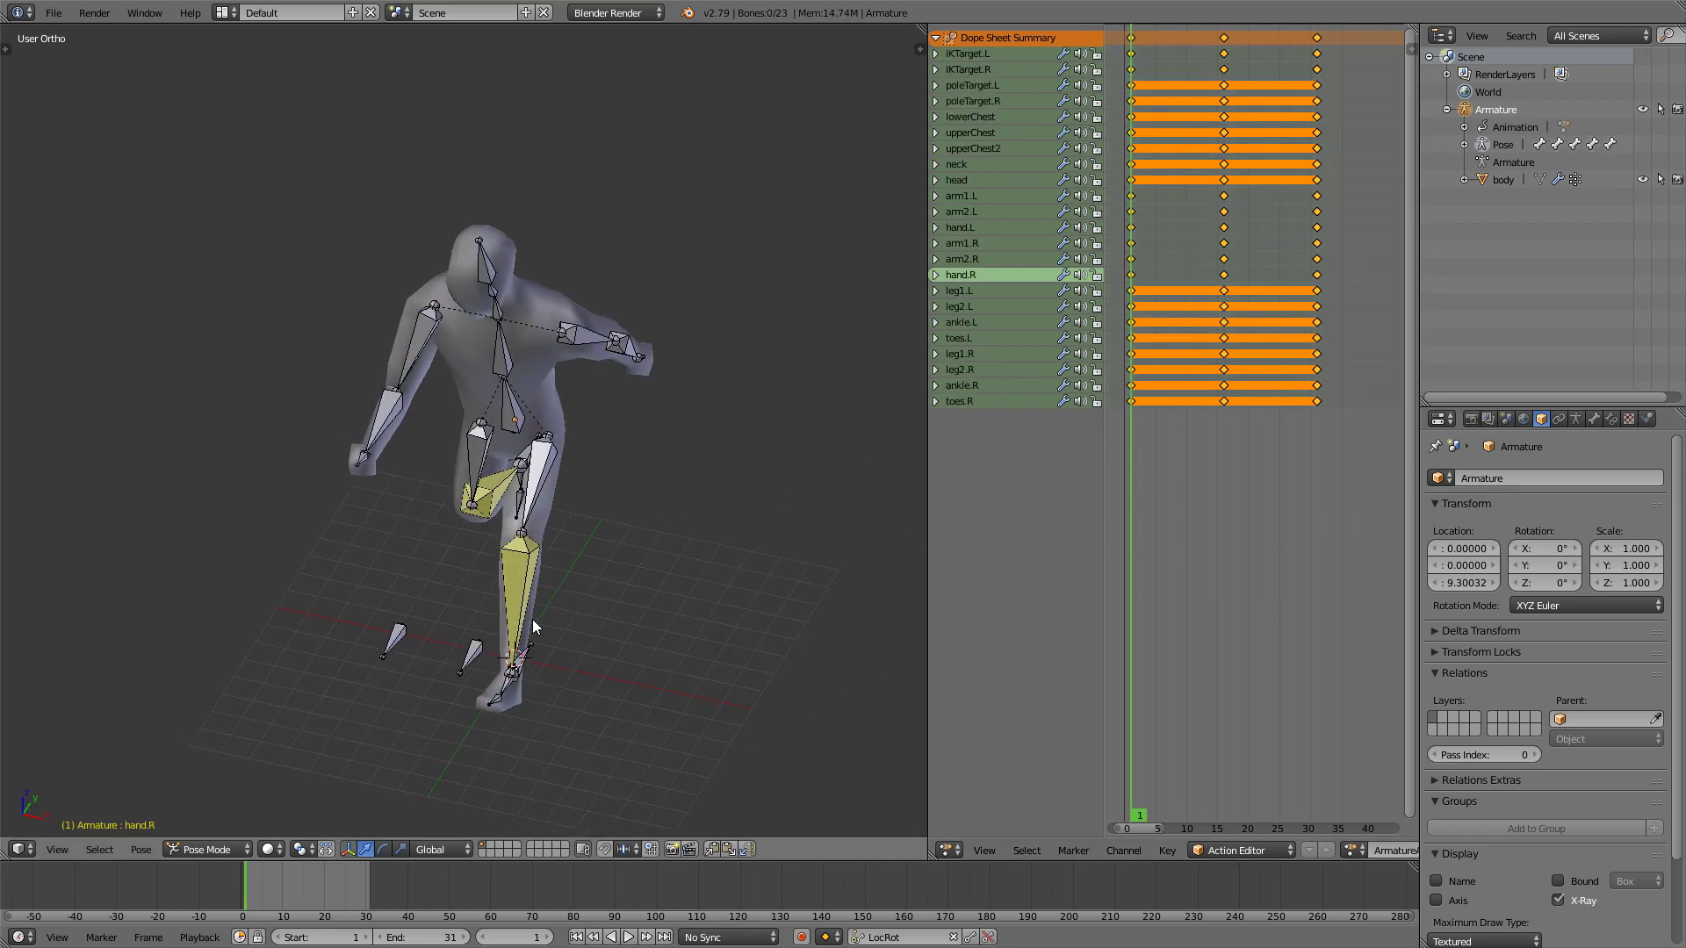
key(alt+a)
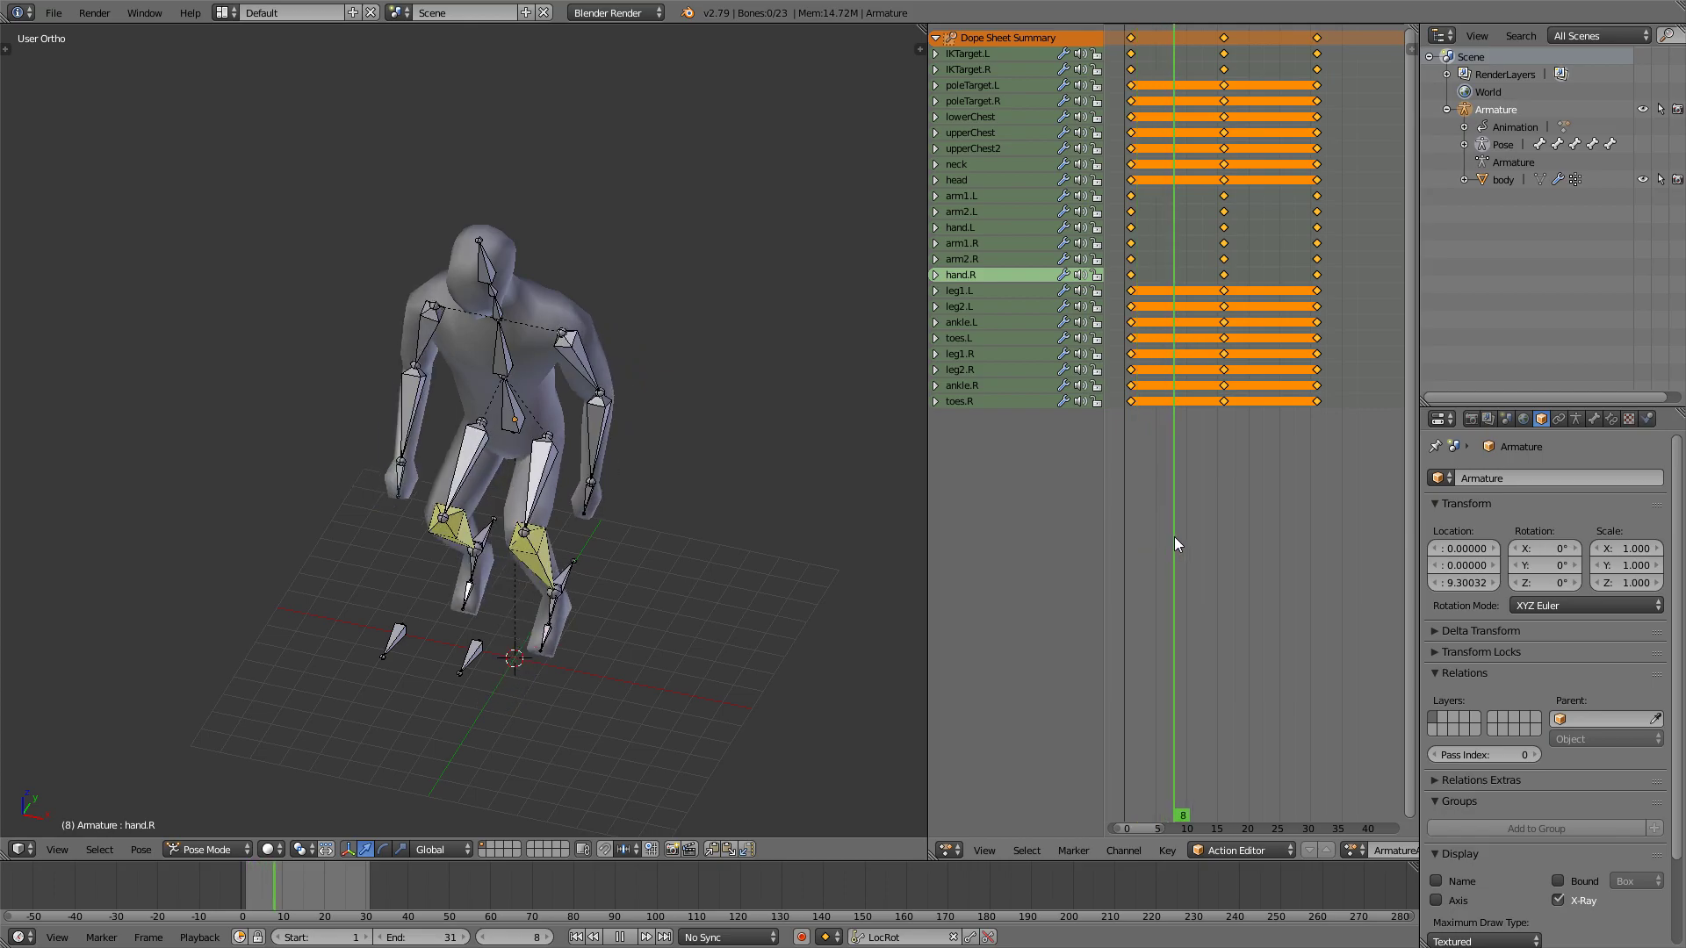
key(alt+a)
middle_drag(694, 589, 521, 298)
scroll(581, 544, up, 1)
key(alt+a)
key(Escape)
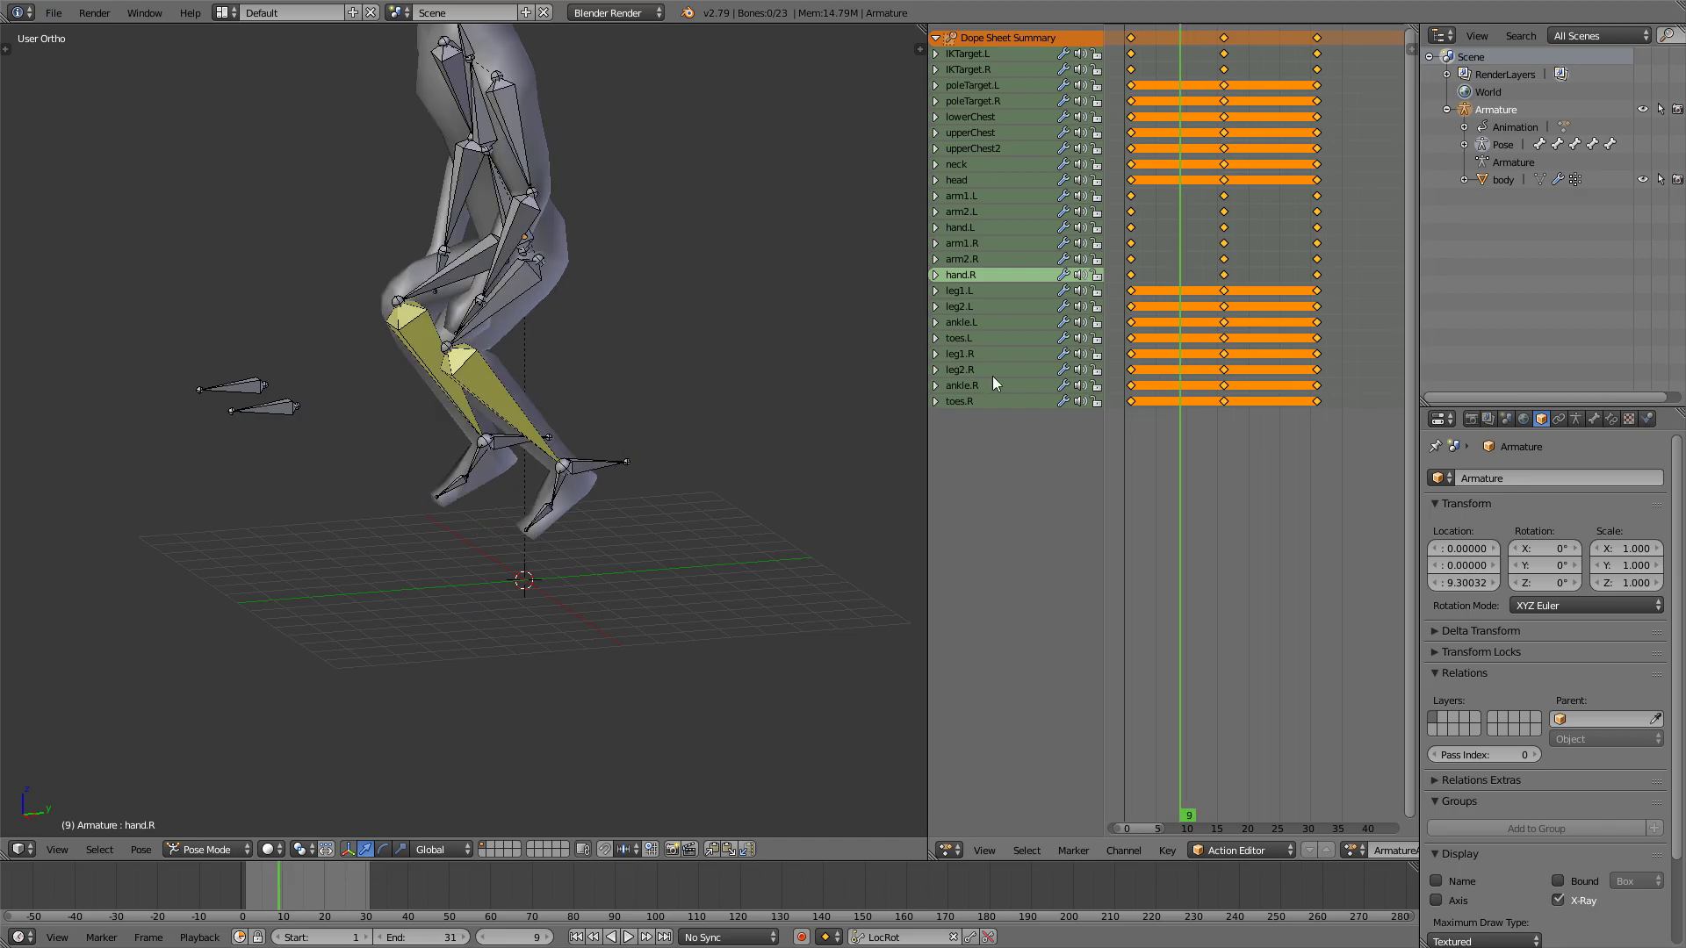
At frame 9, lower the left foot's IK target about 2.4 units along global Z in side view
key(KP_3)
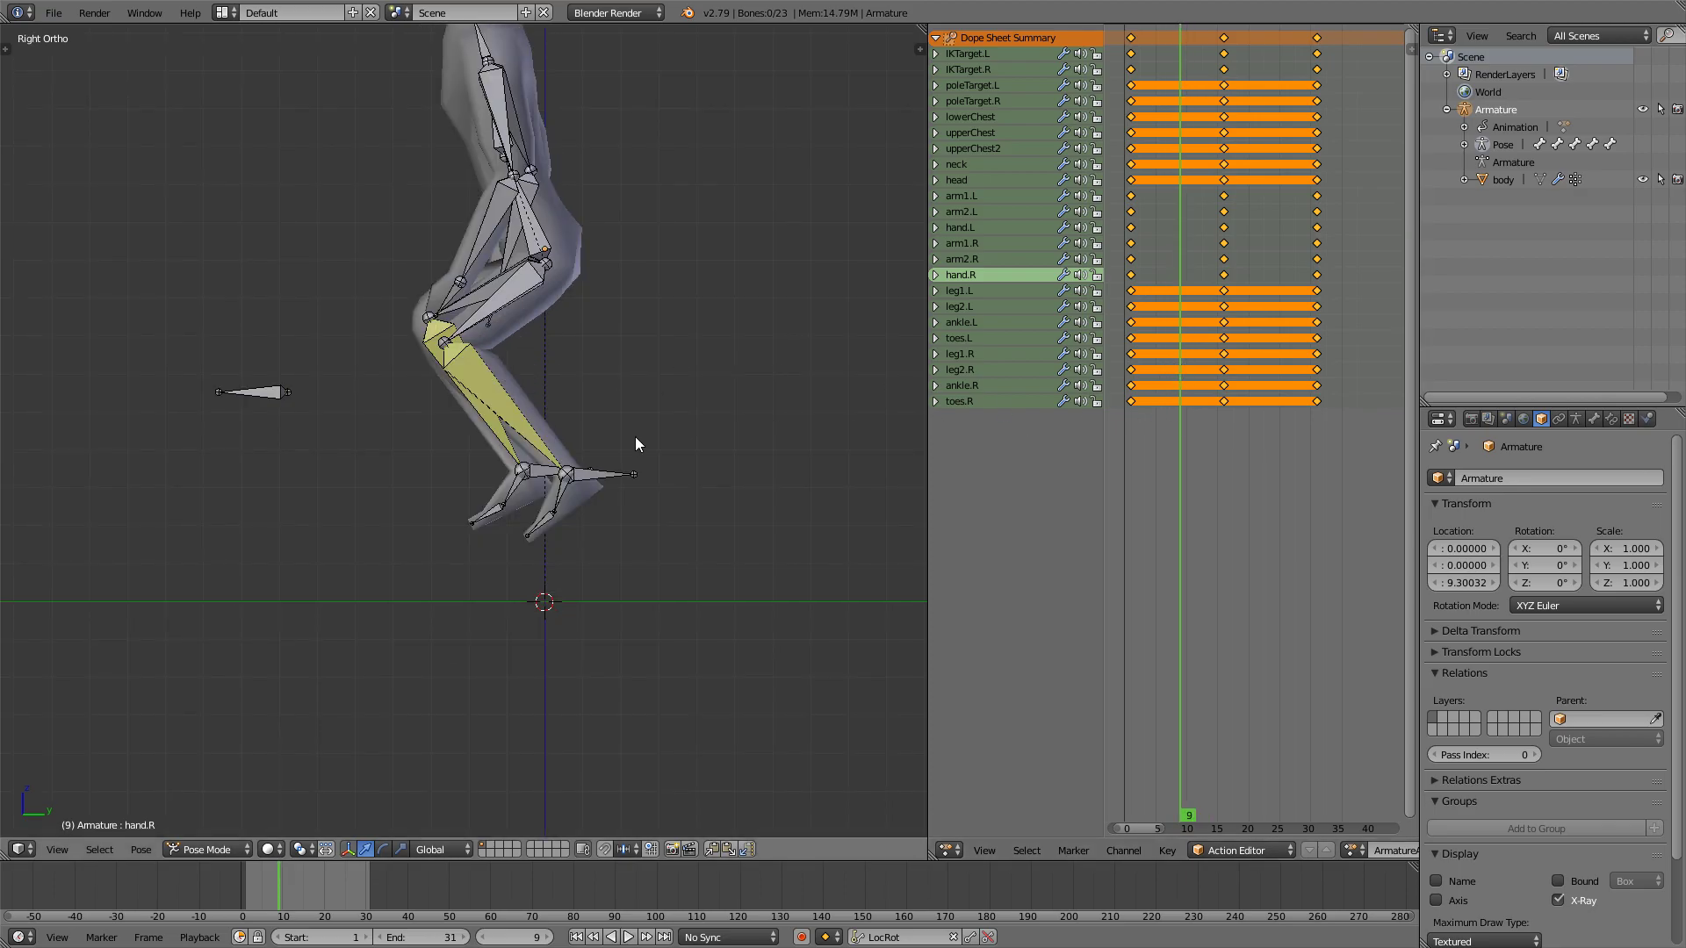
right_click(628, 474)
key(g)
key(z)
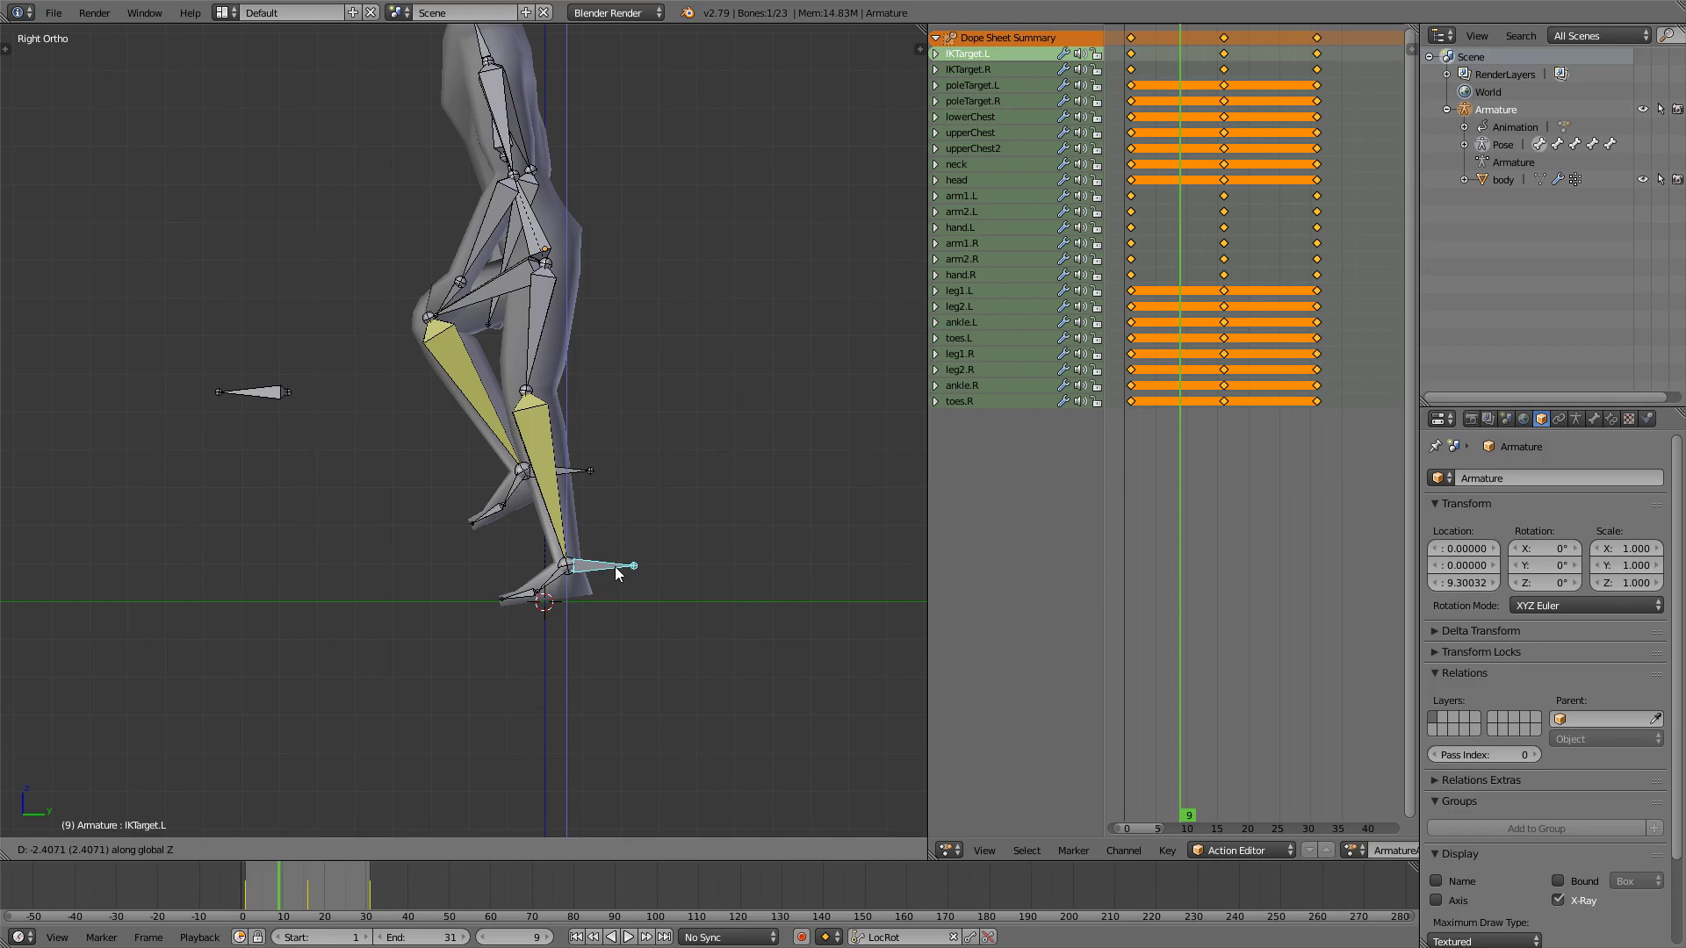
click(617, 575)
Rotate the ankle.L bone to level the left foot with the ground, and lower its IK target slightly along global Z
scroll(632, 597, up, 5)
right_click(757, 651)
shift+middle_drag(757, 652, 611, 616)
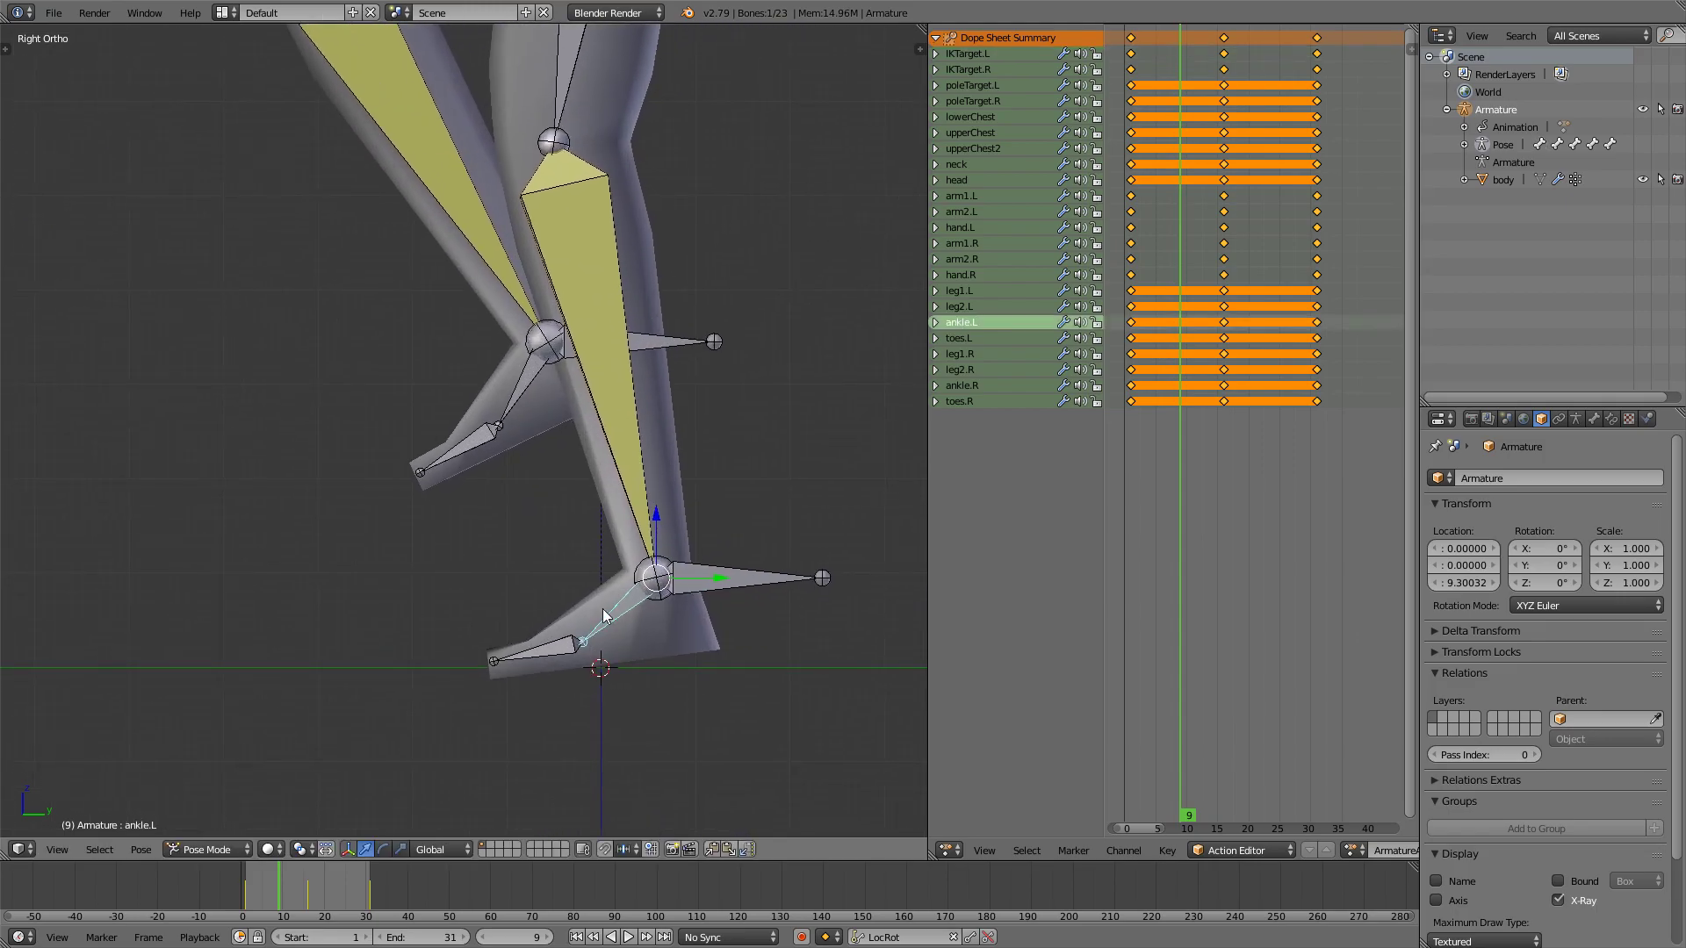
key(r)
click(736, 510)
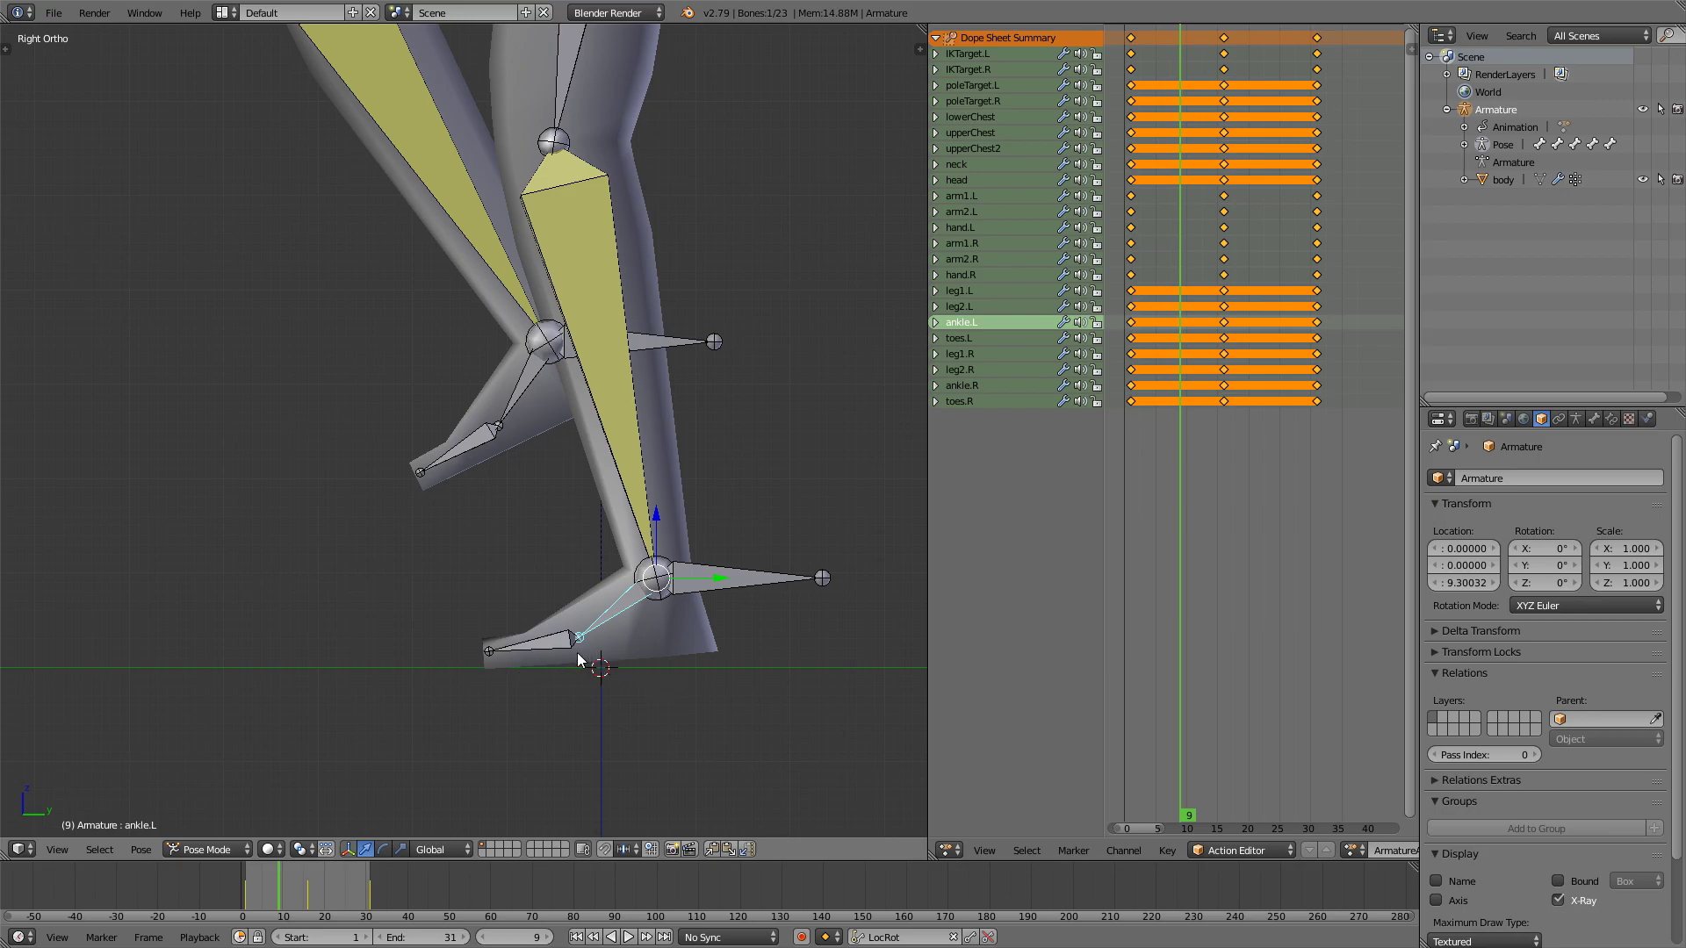
right_click(708, 583)
key(g)
key(z)
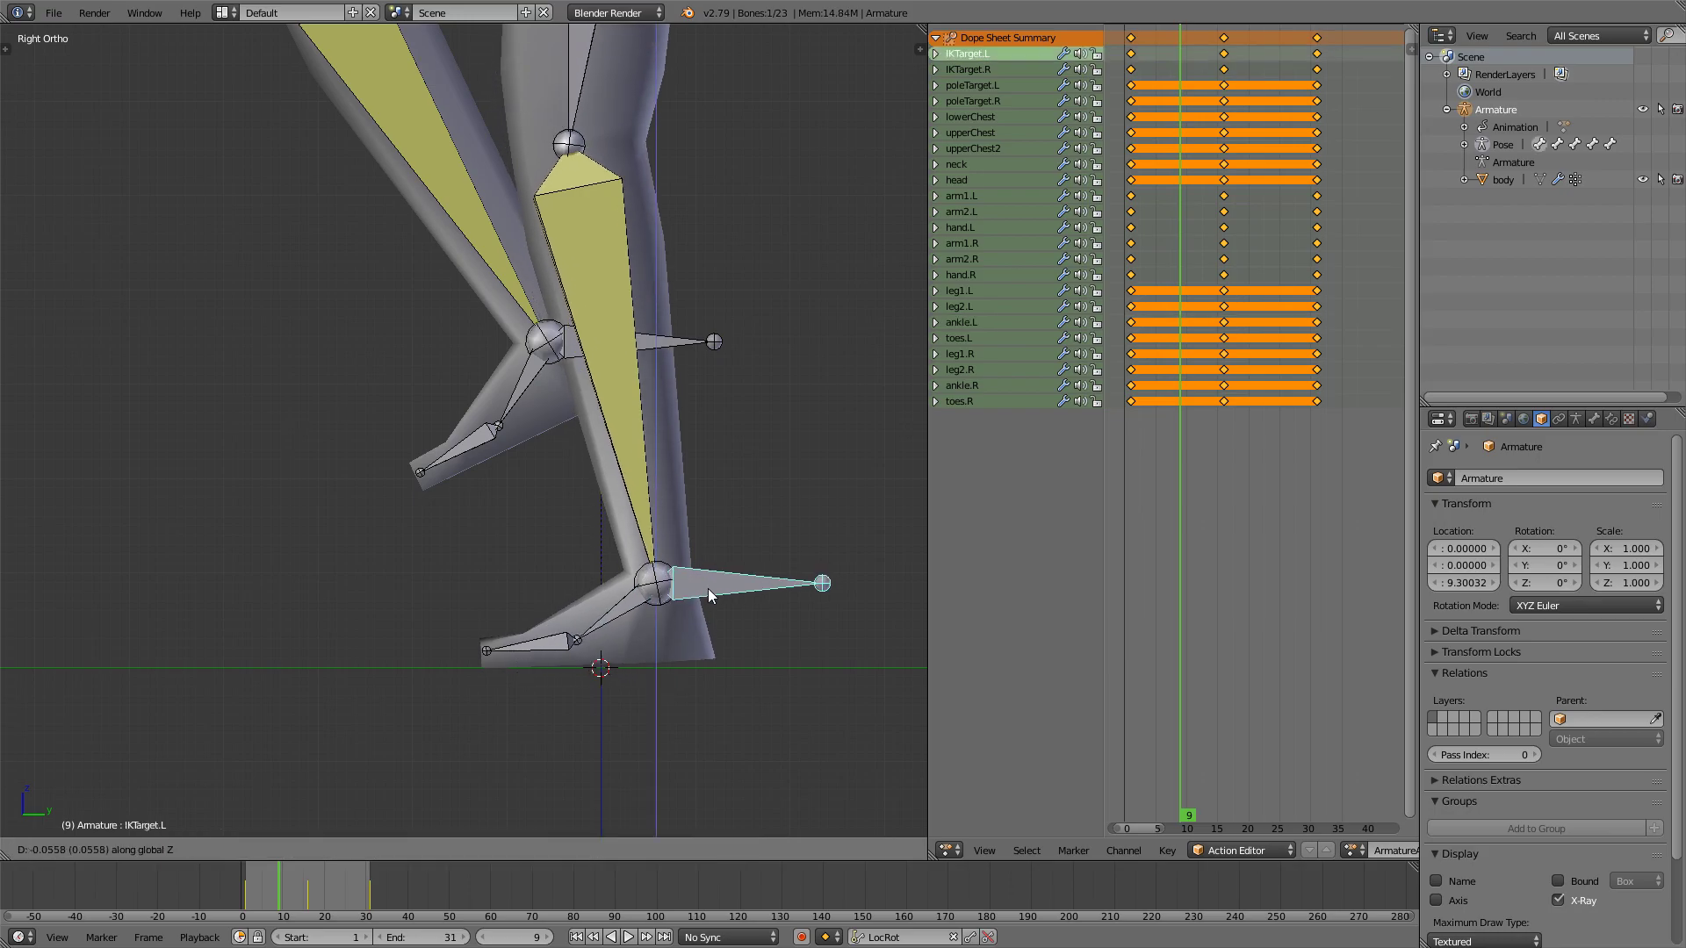
click(708, 588)
Insert LocRot keyframes for the left foot's IK target and the ankle.L bone at frame 9
shift+right_click(618, 614)
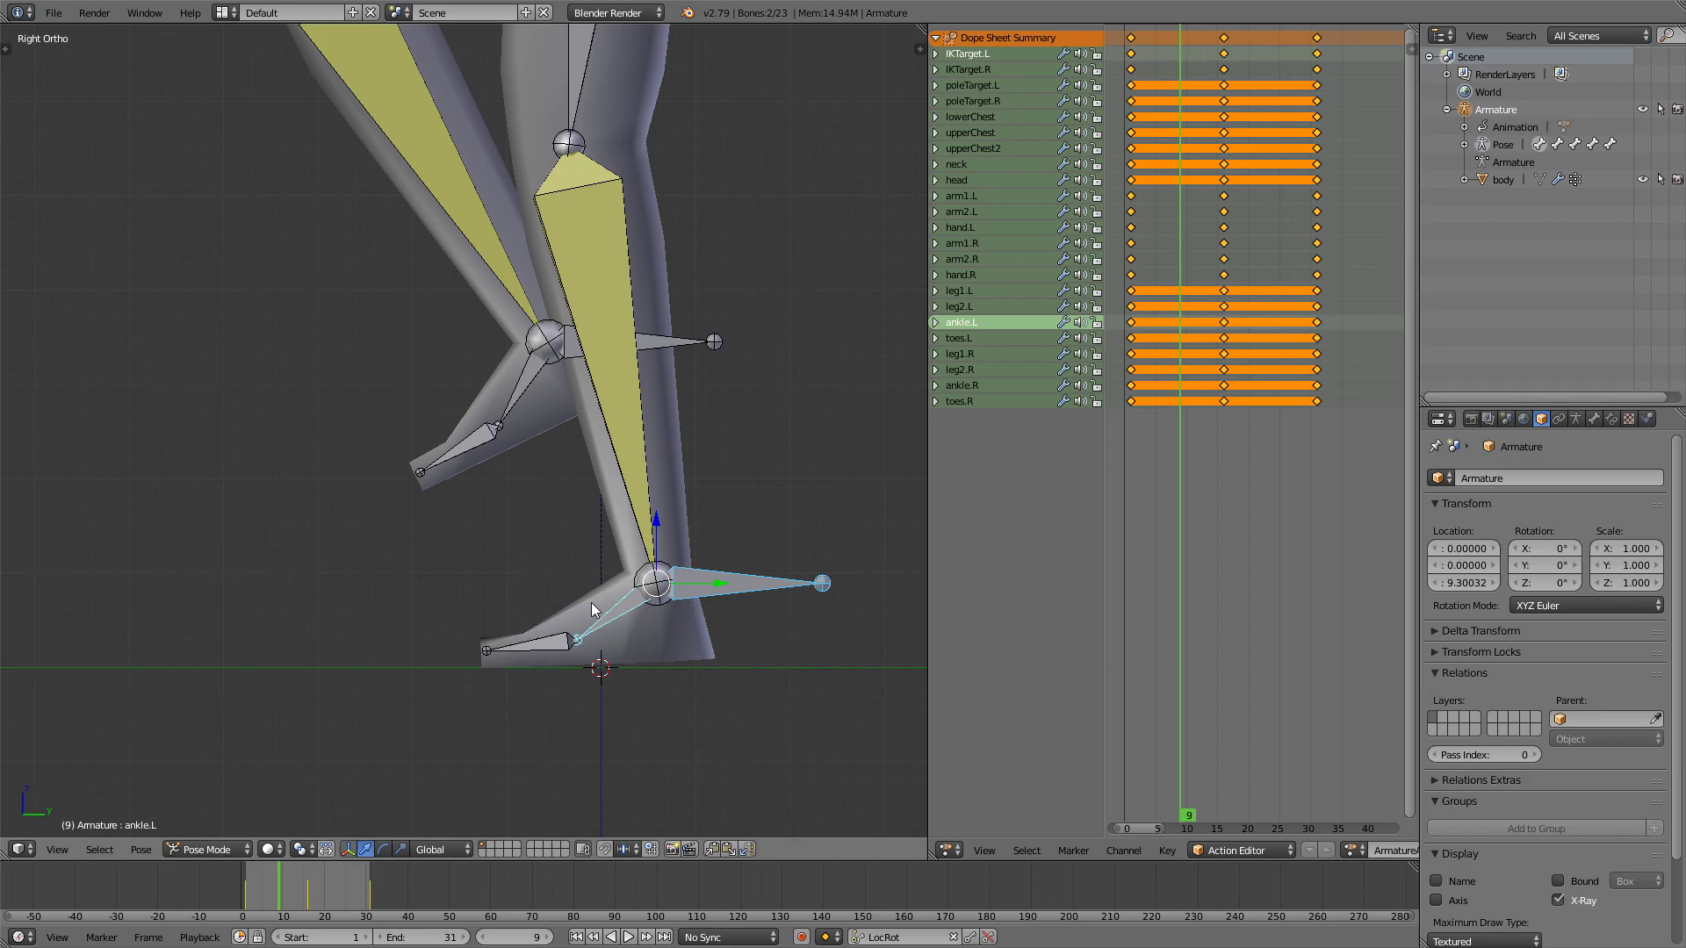
scroll(643, 498, down, 5)
key(i)
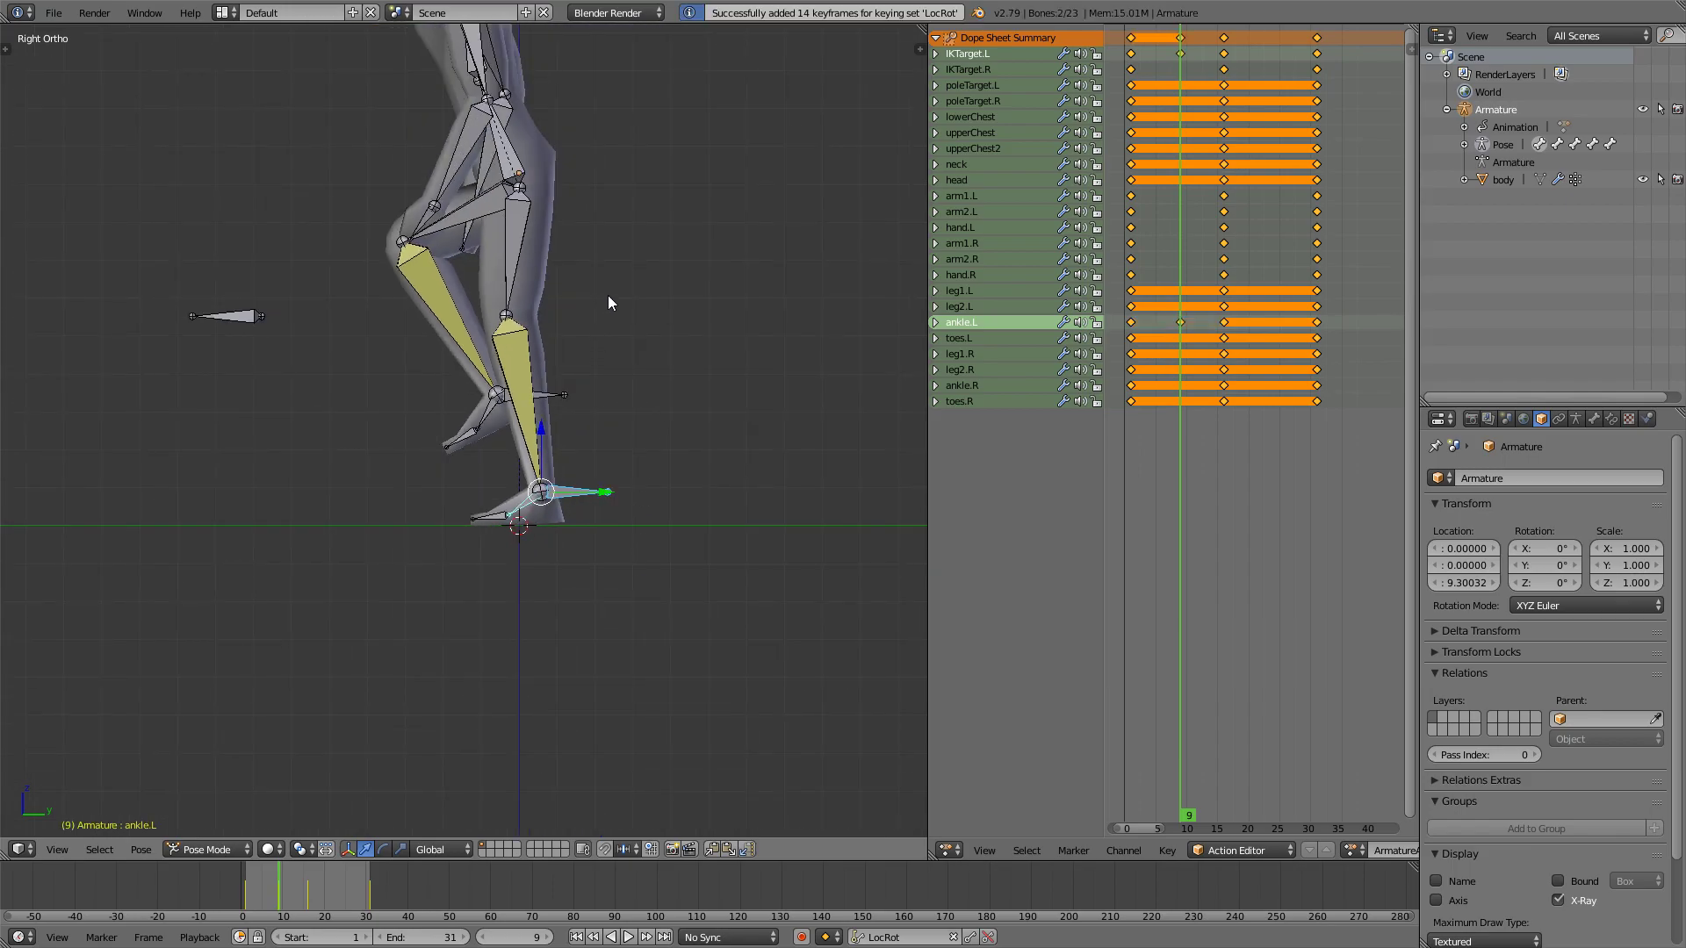
Play back the animation to check the left foot's ground contact, and stop at frame 24
middle_drag(607, 295, 580, 460)
key(alt+a)
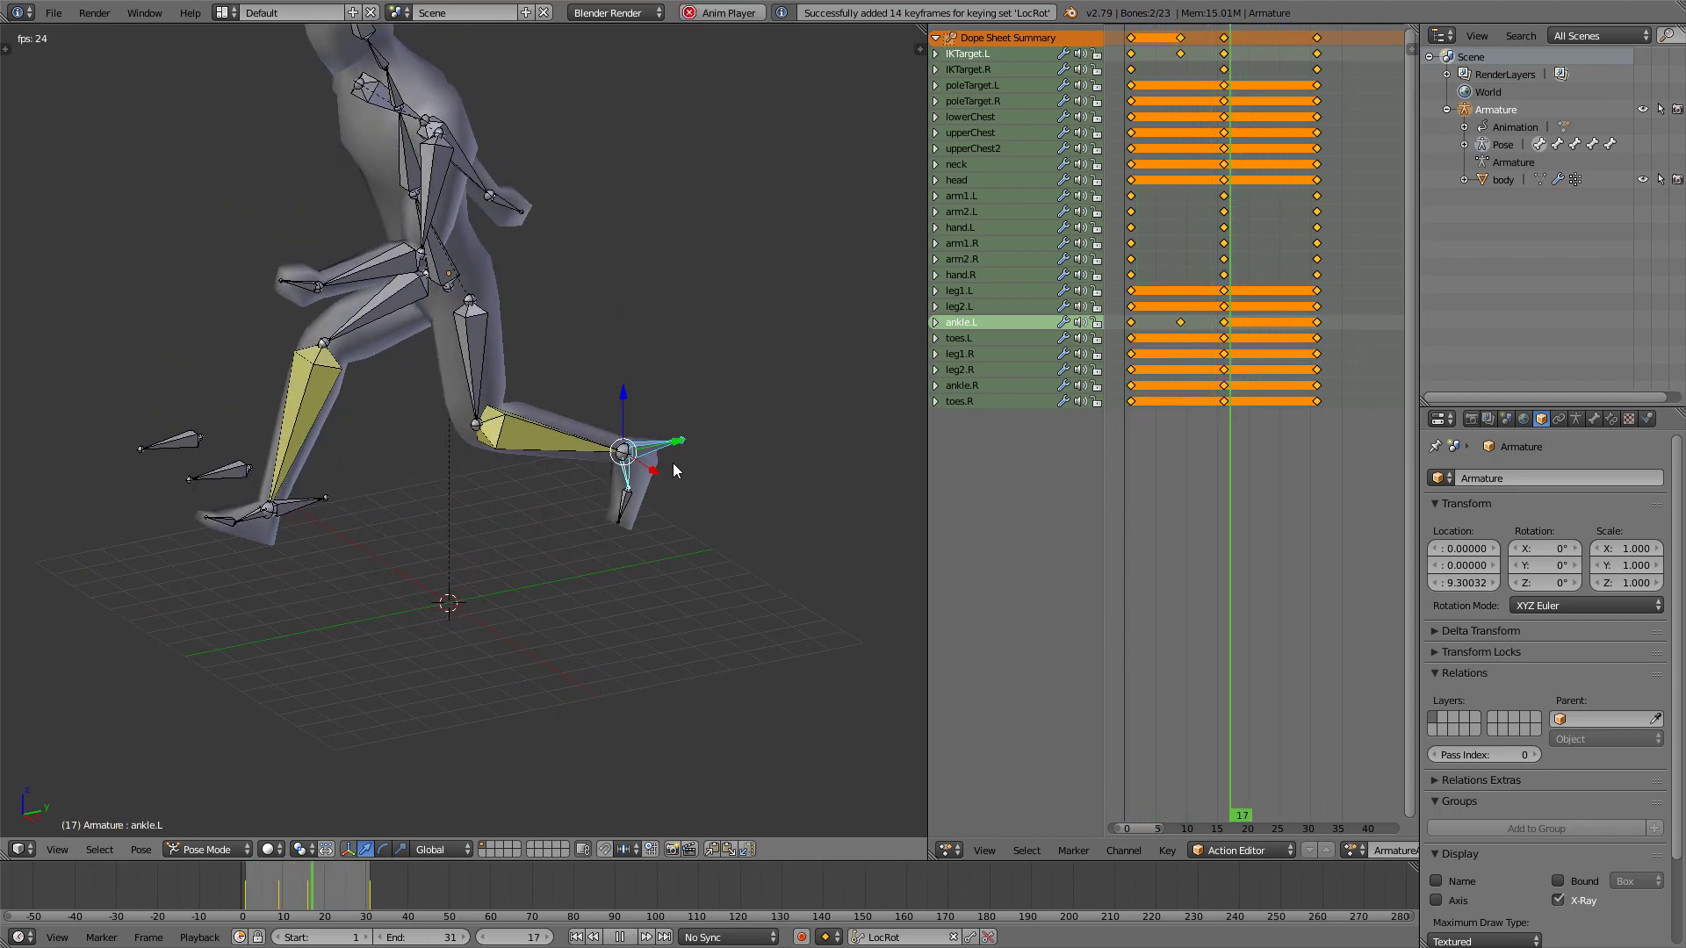
key(alt+a)
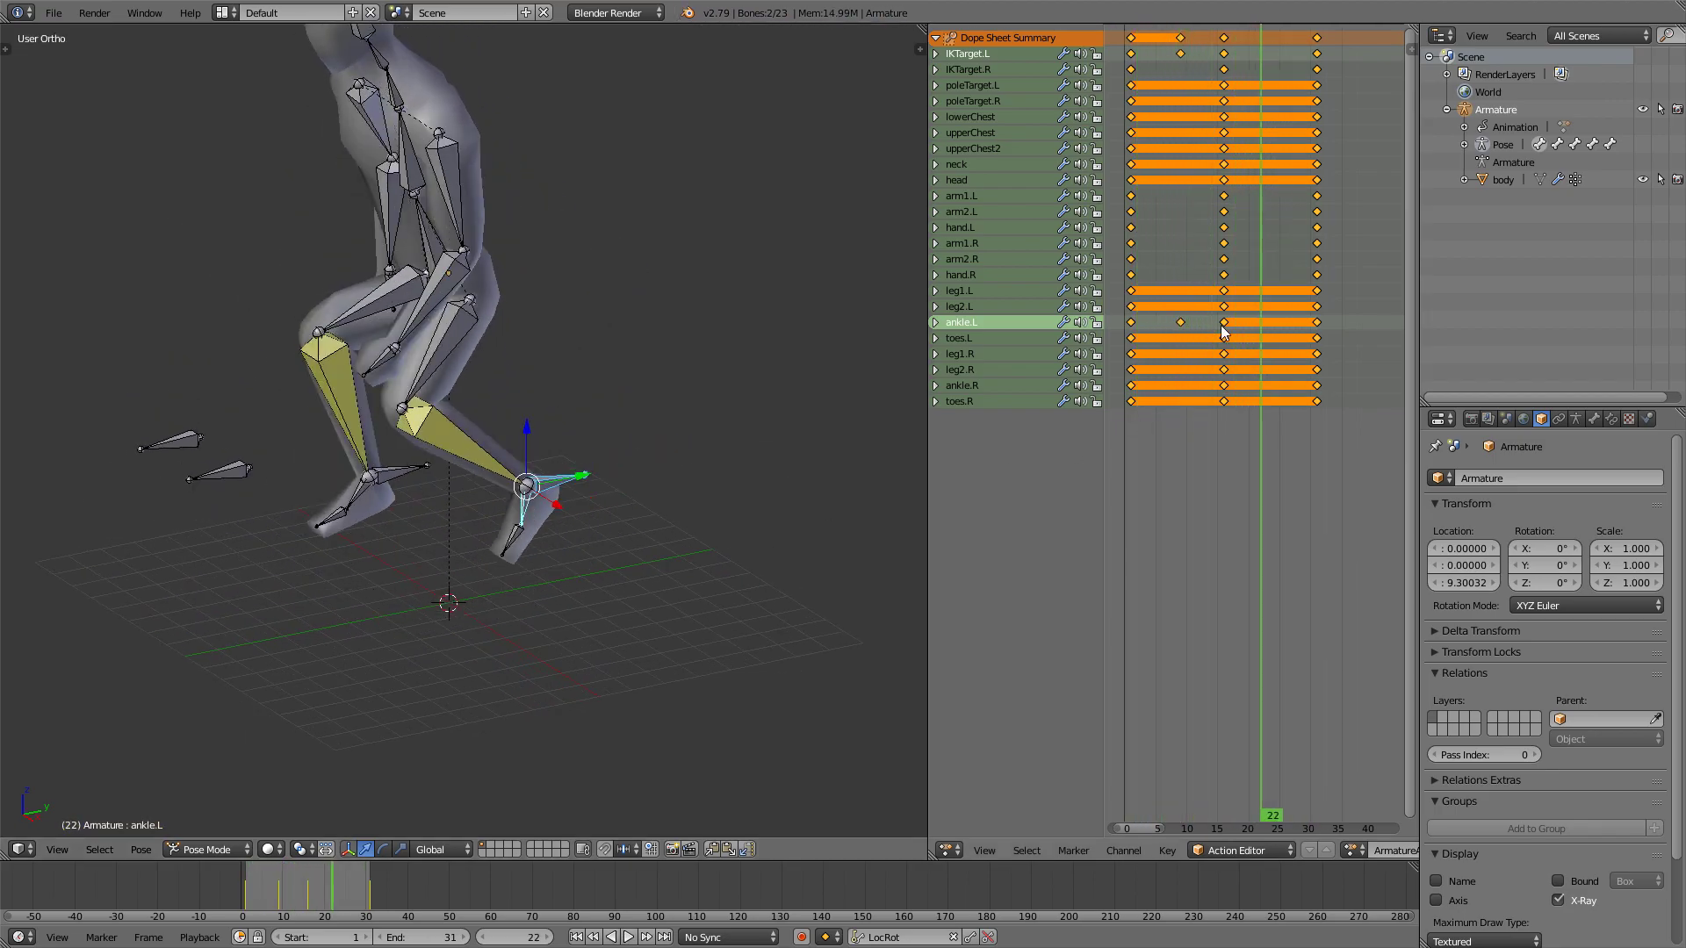
key(alt+a)
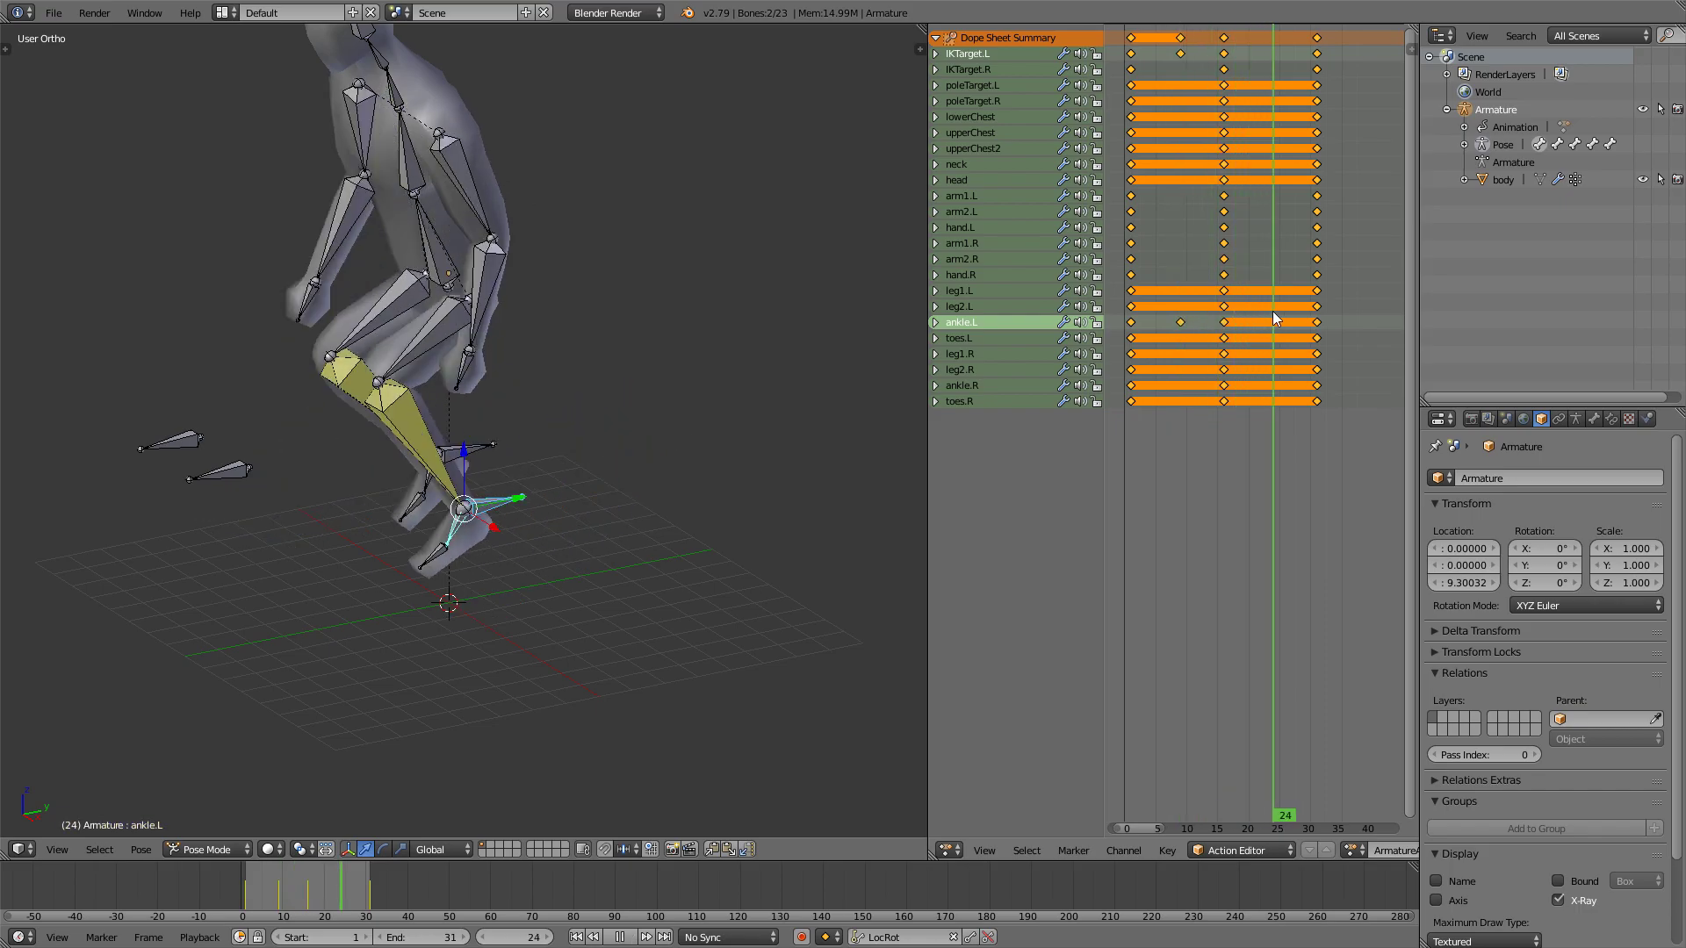
key(alt+a)
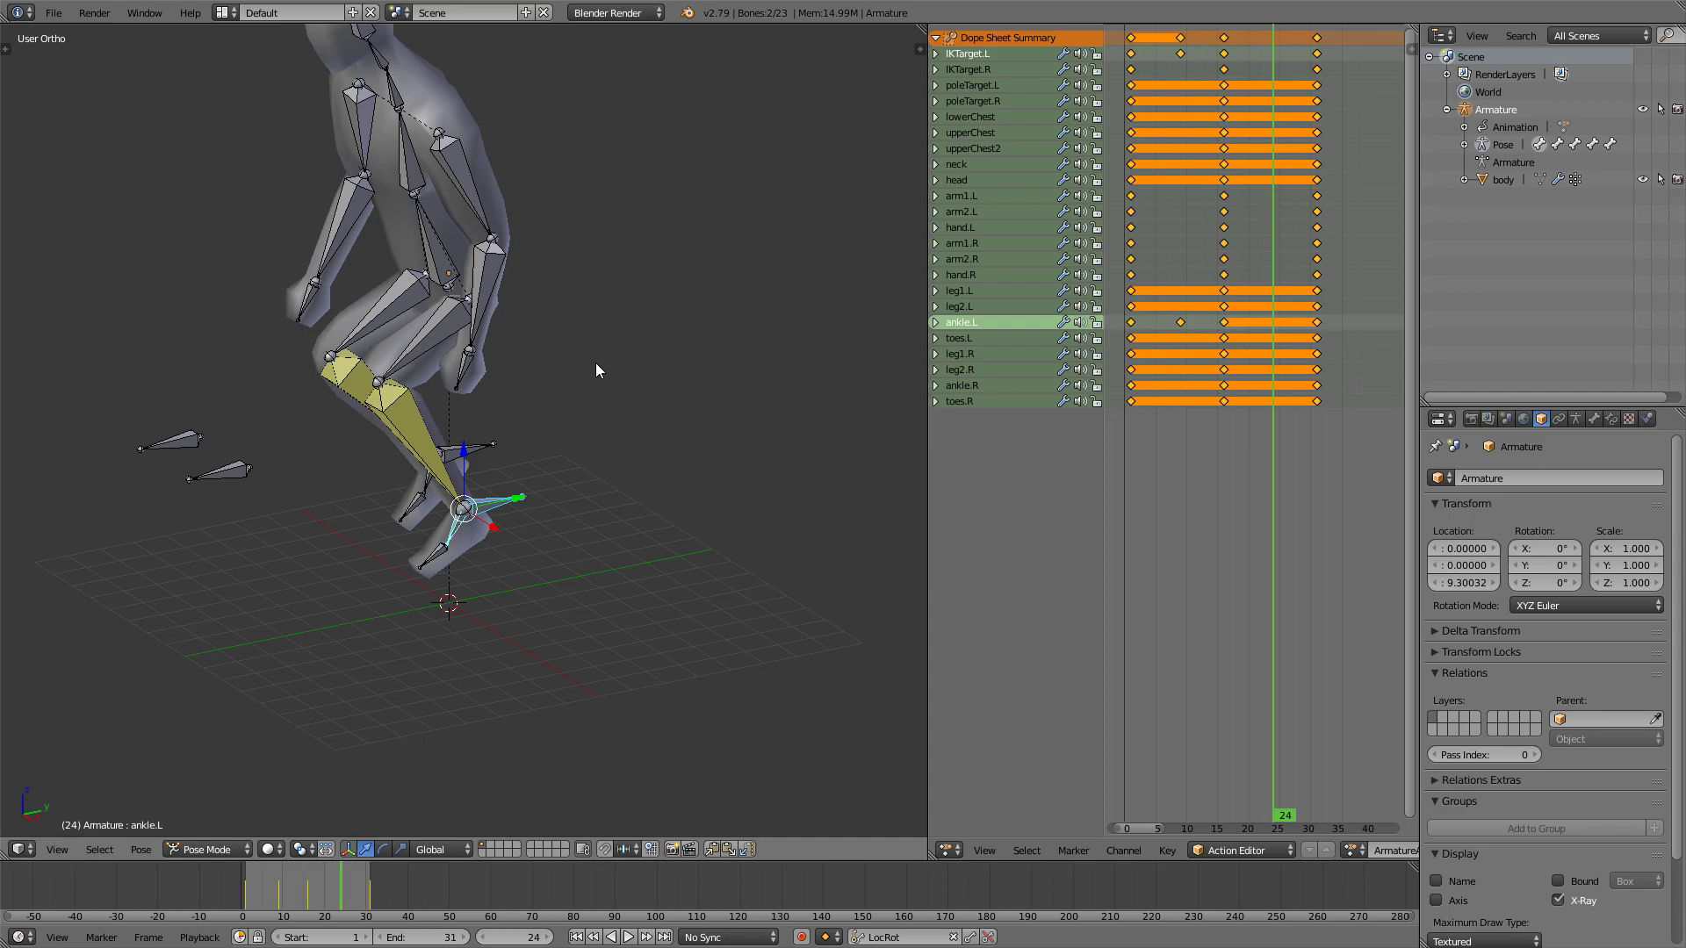
At frame 24, lower the right foot's IK target about 2.56 units along global Z in left side view
middle_drag(596, 364, 579, 383)
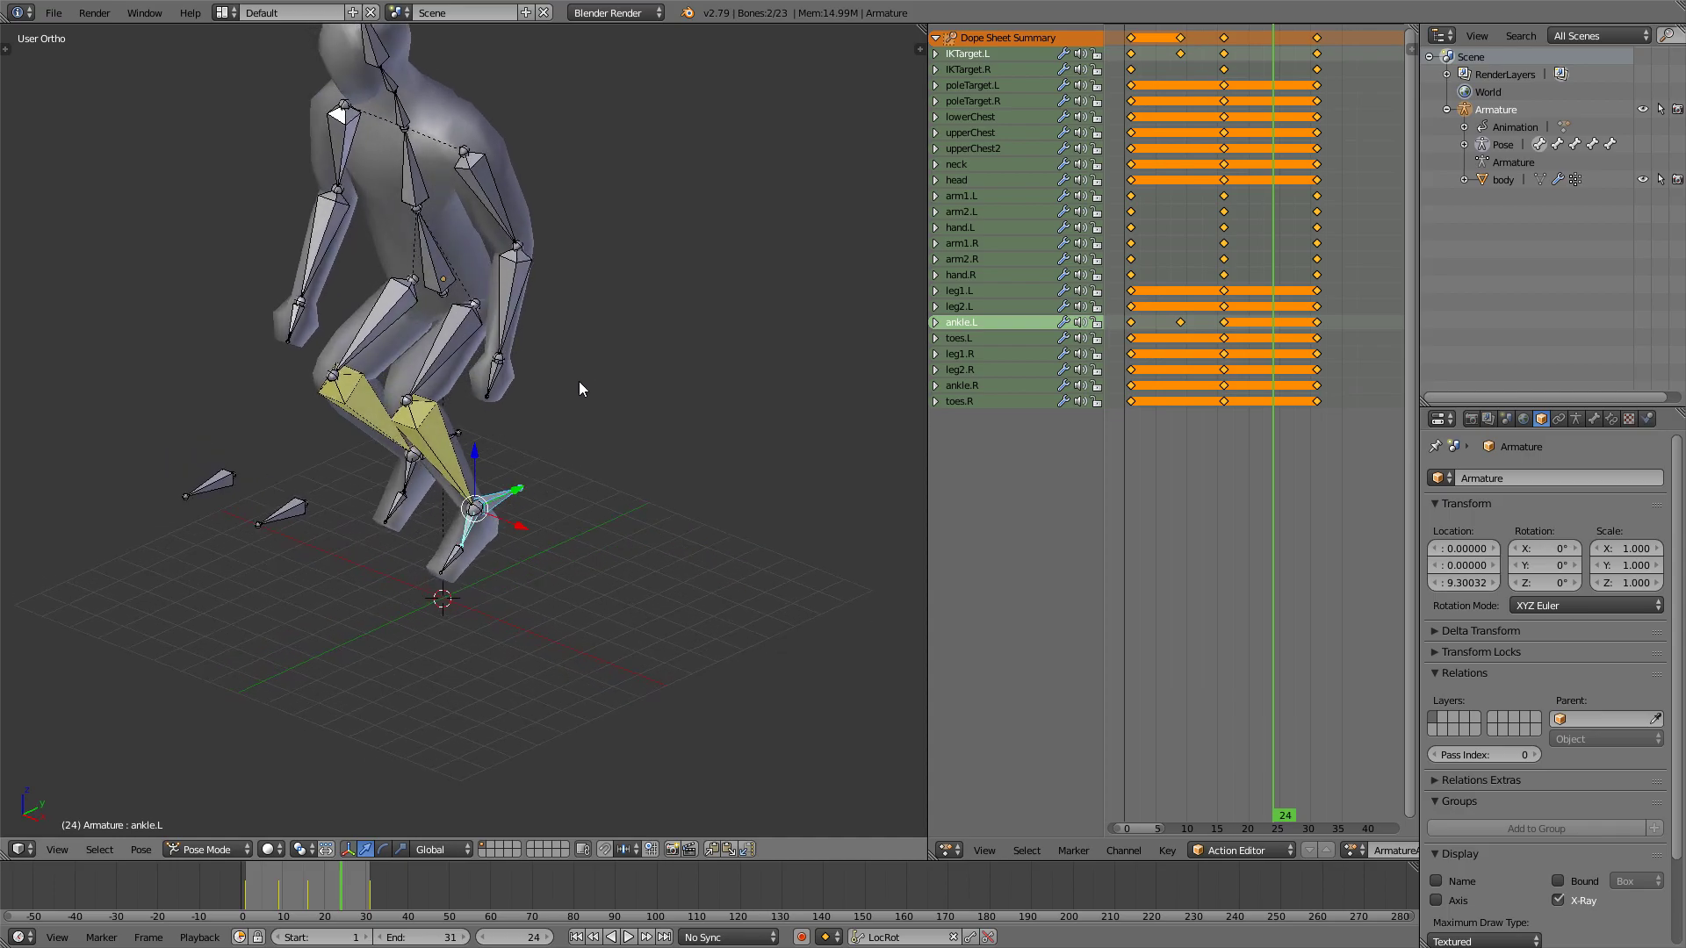
key(ctrl+KP_3)
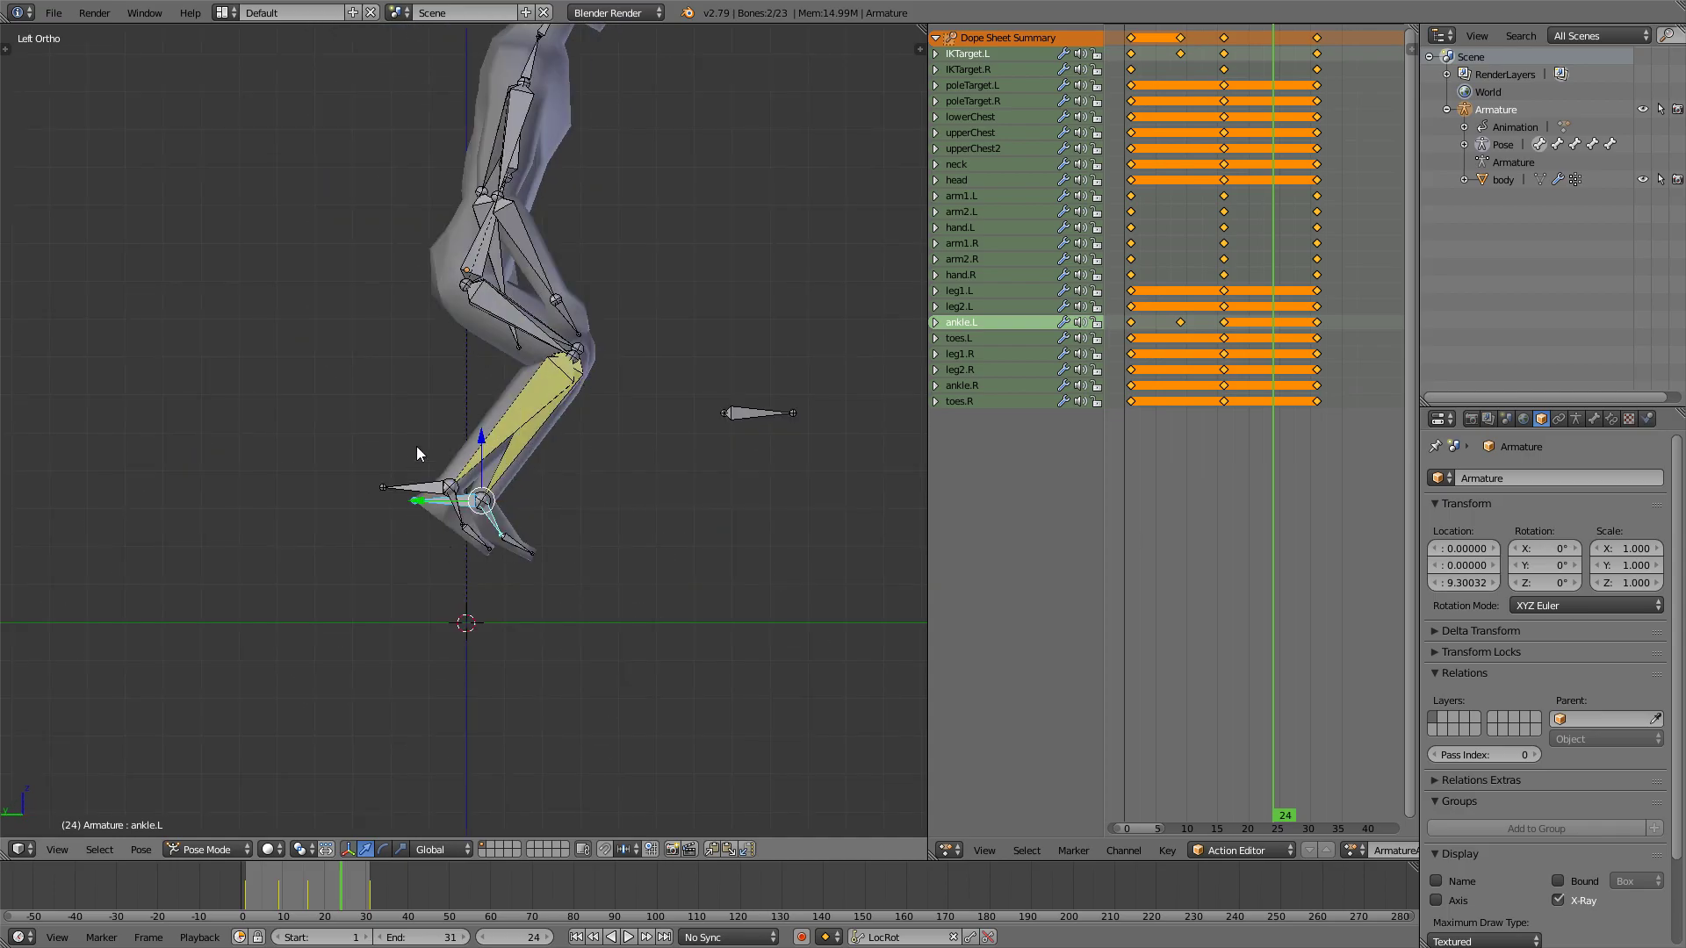
middle_drag(545, 411, 465, 424)
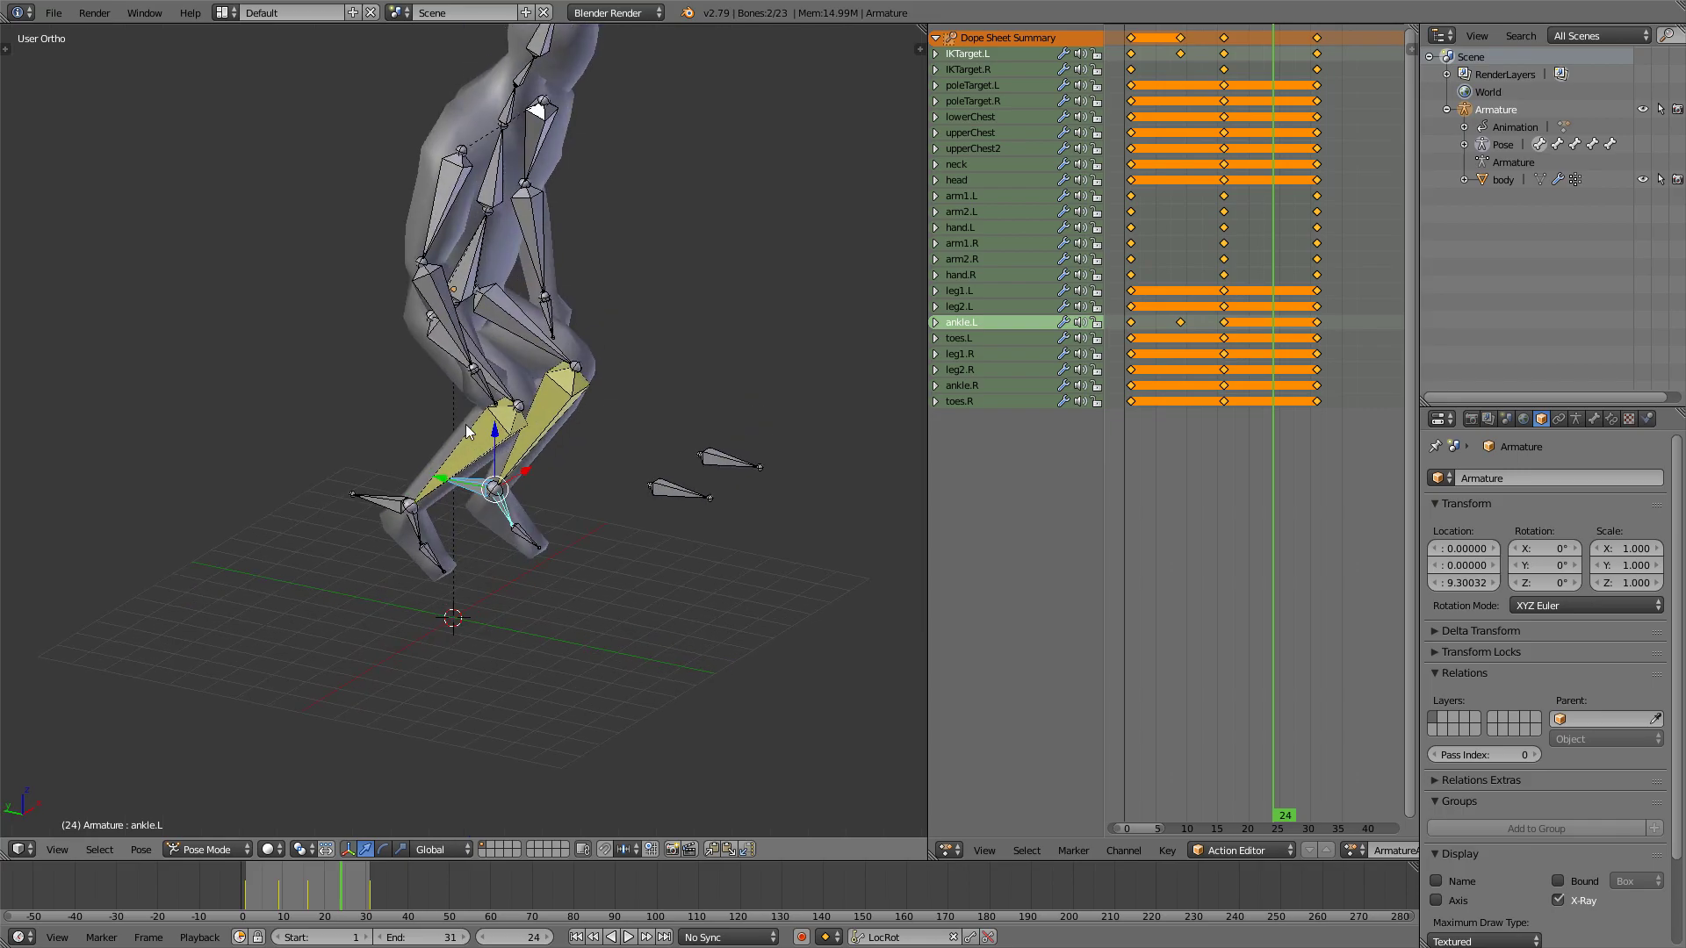
key(ctrl+KP_3)
right_click(443, 493)
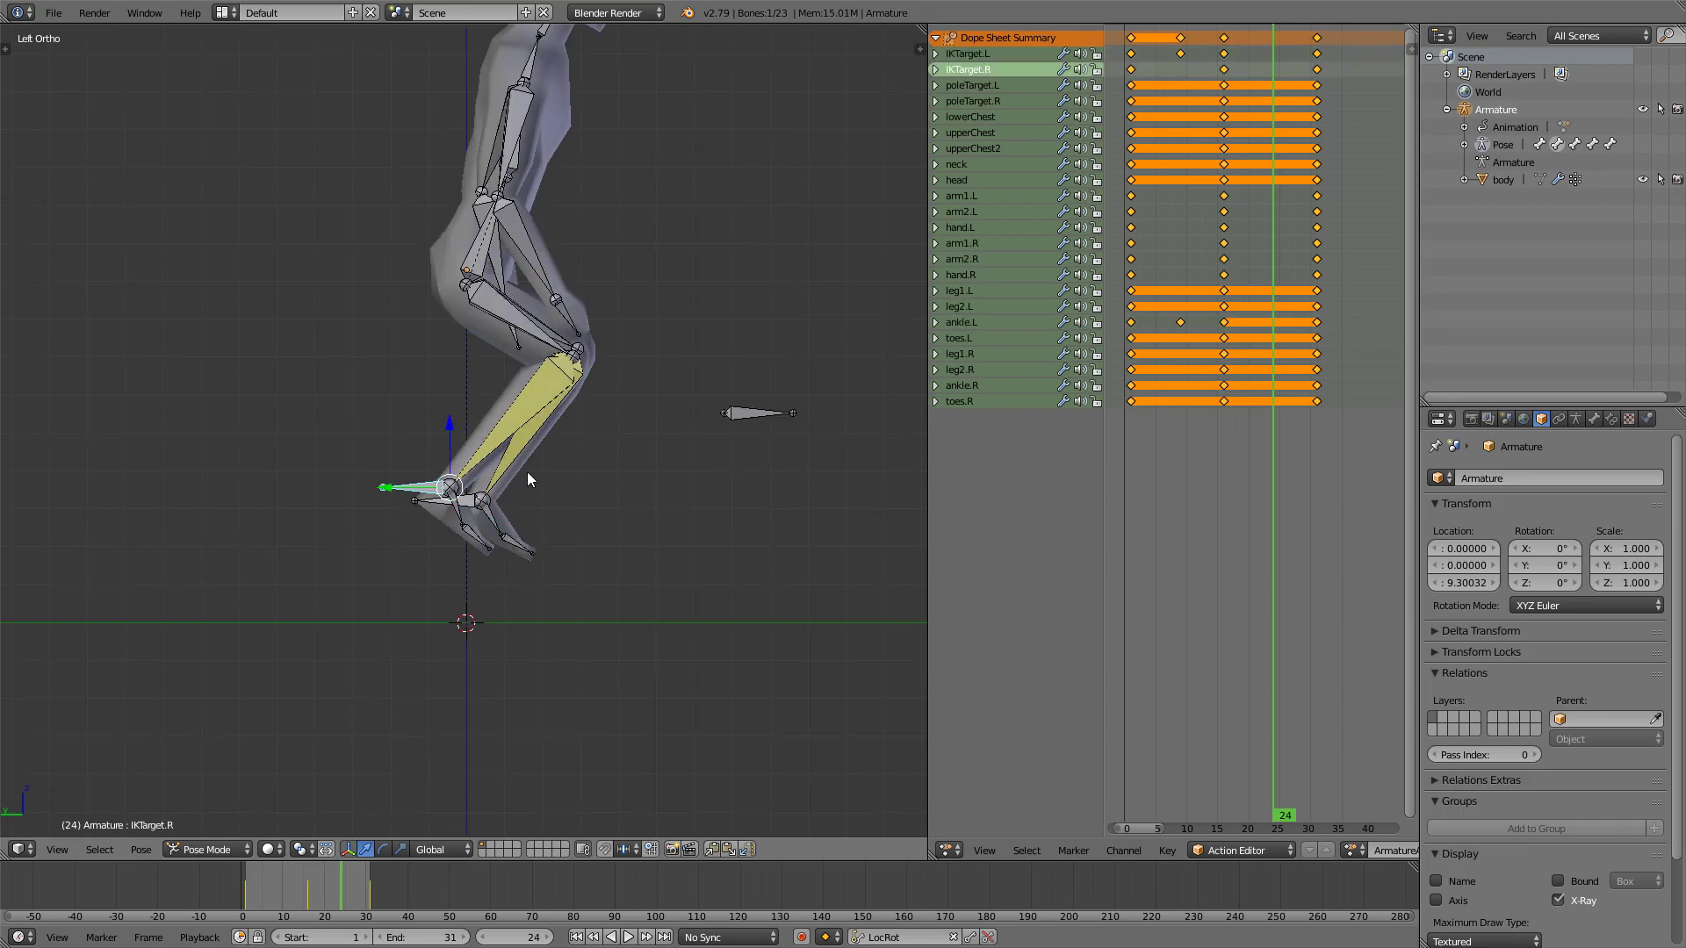
scroll(633, 439, up, 3)
key(g)
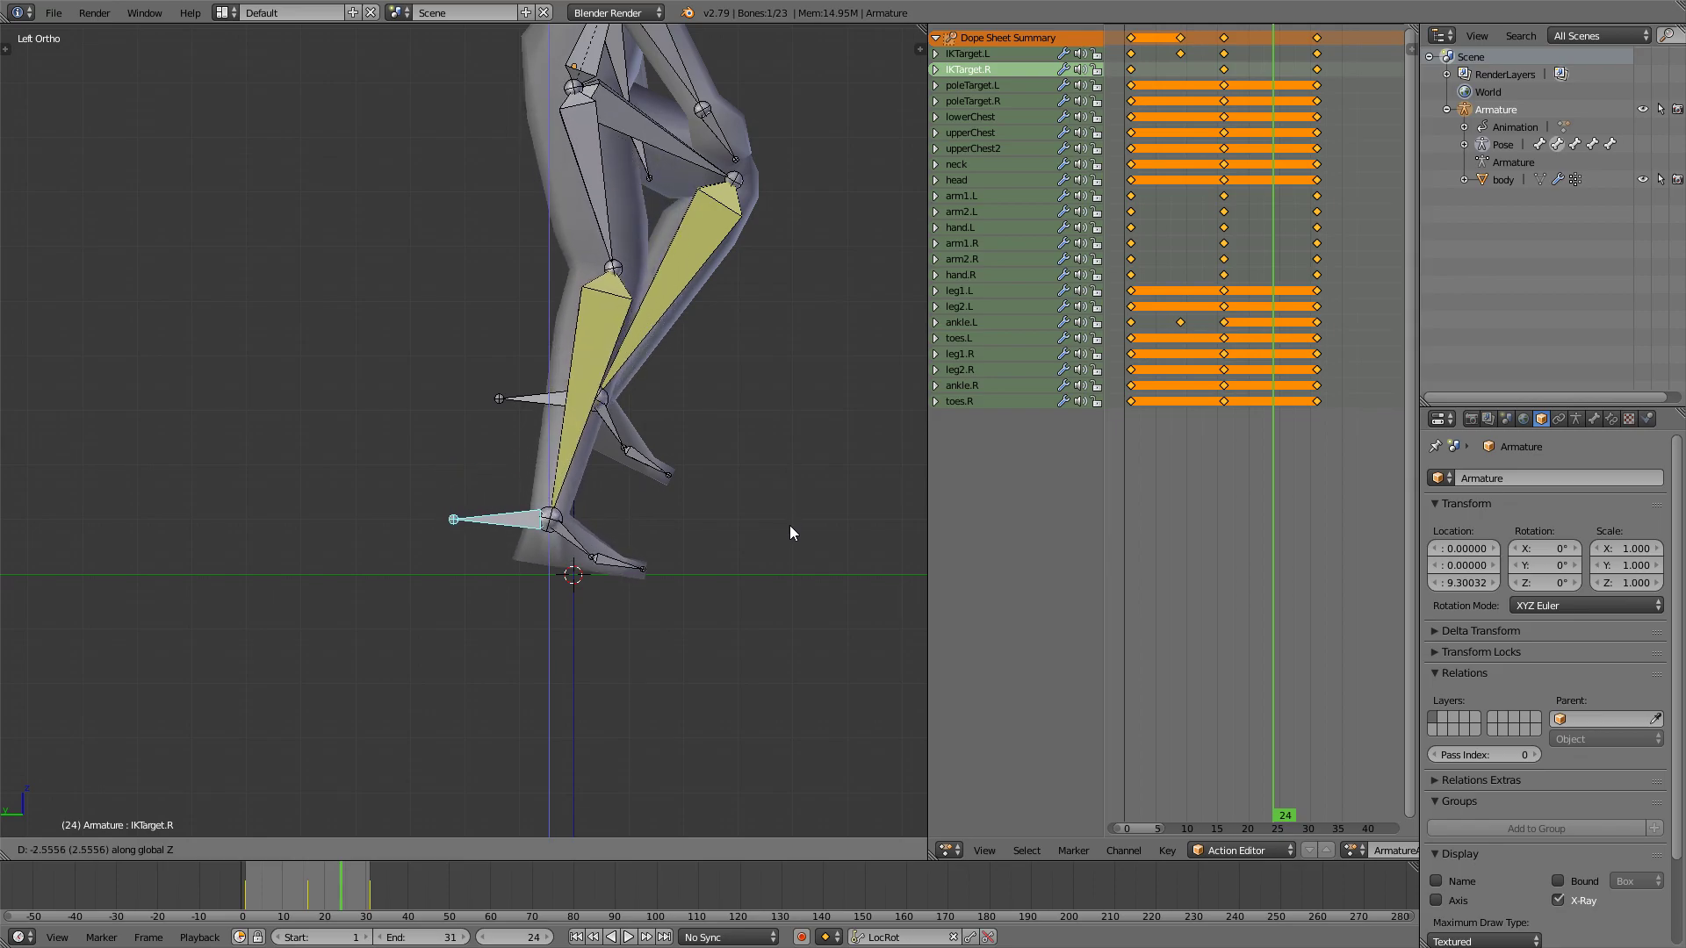
click(790, 532)
Shift the right foot's IK target slightly forward along the global Y axis
key(g)
key(y)
click(807, 527)
scroll(779, 544, up, 3)
shift+middle_drag(744, 563, 627, 520)
key(ctrl+z)
Rotate the ankle.R bone slightly around the global X axis to level the right foot with the ground
right_click(551, 559)
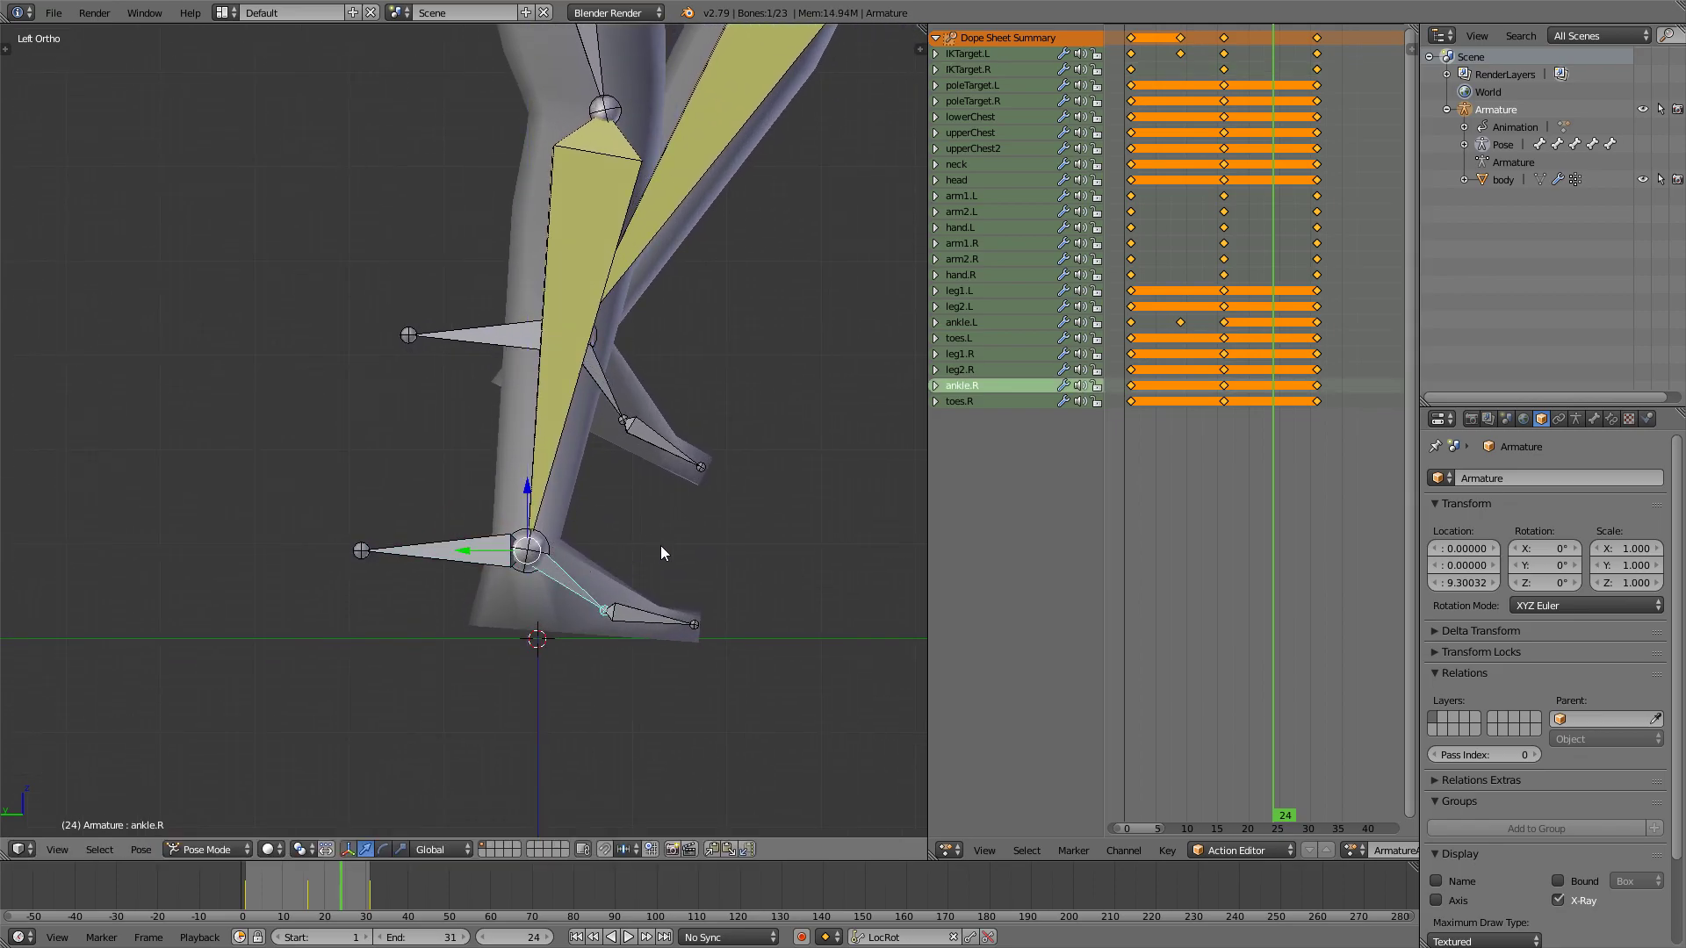
key(r)
key(x)
click(660, 542)
Insert LocRot keyframes for the right foot's IK target and the ankle.R bone at frame 24
shift+right_click(527, 553)
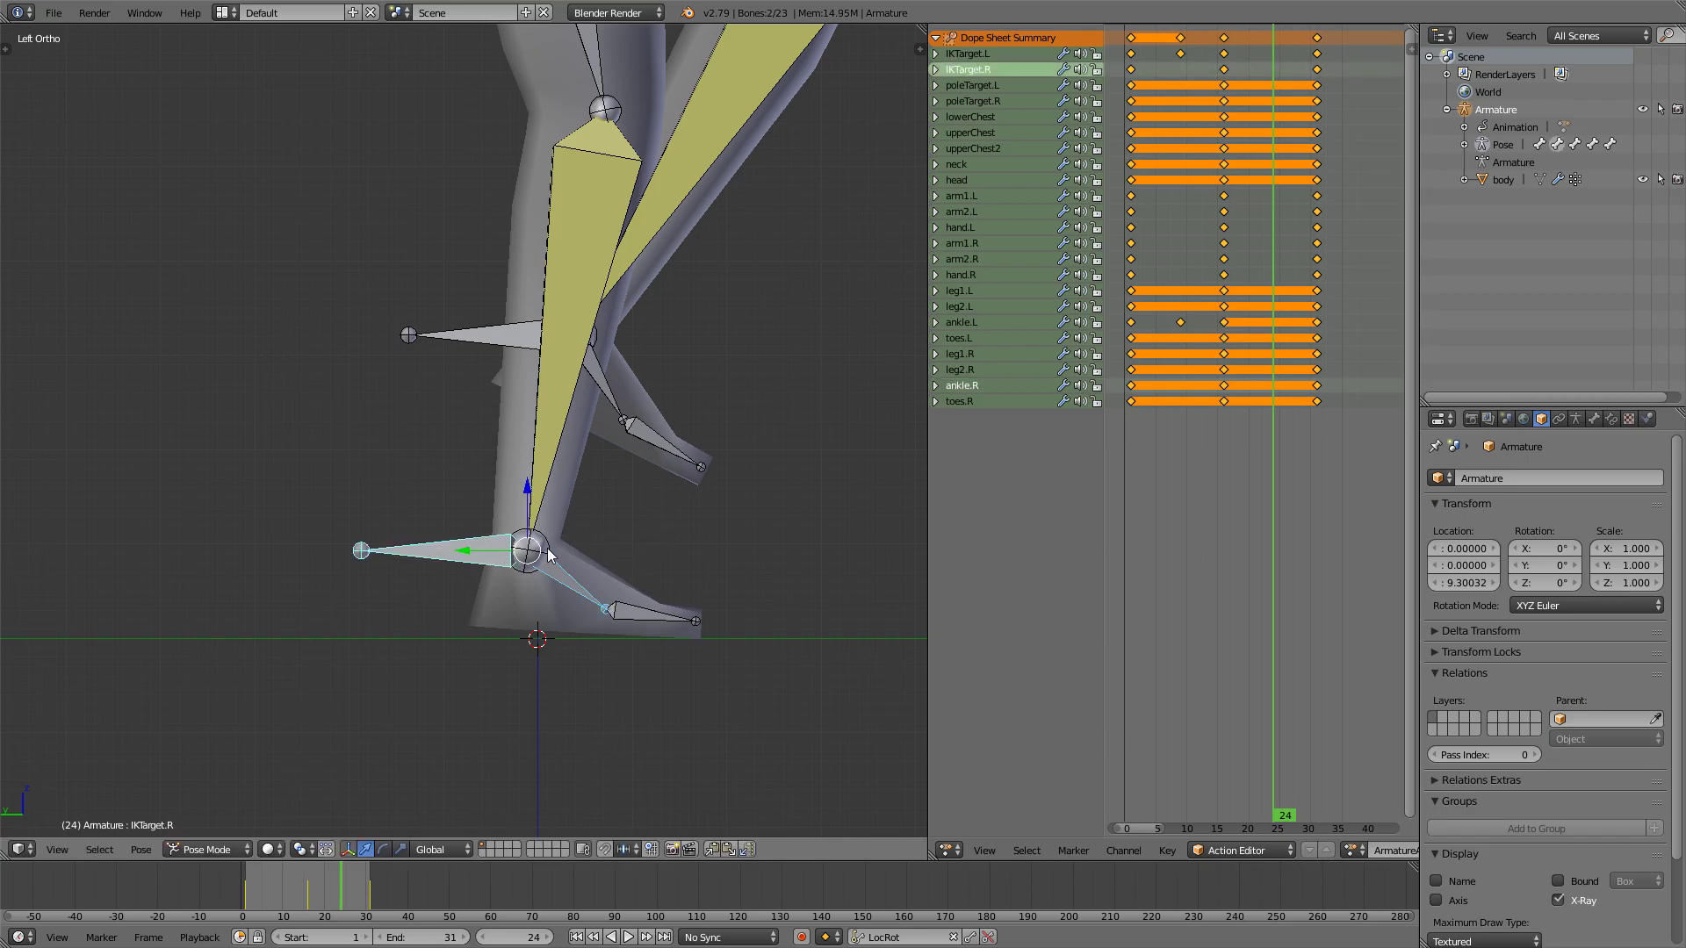
scroll(579, 535, down, 3)
middle_drag(618, 526, 562, 546)
key(i)
scroll(564, 544, down, 4)
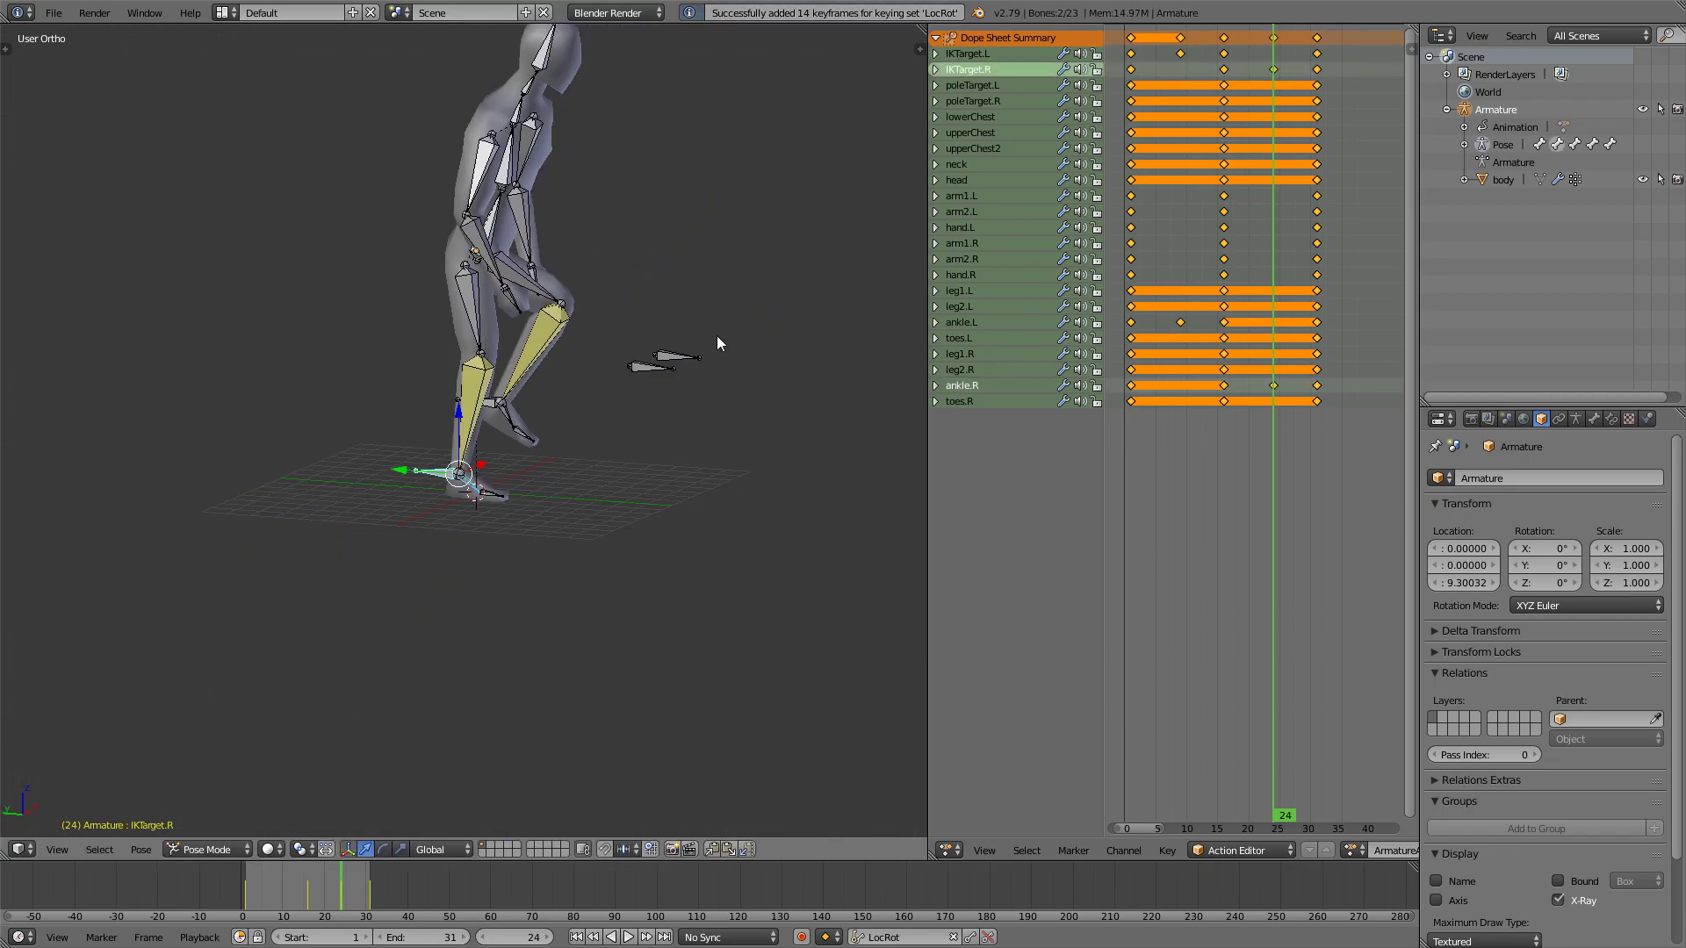
Play back the whole run cycle and view both feet's ground contacts from different angles
key(alt+a)
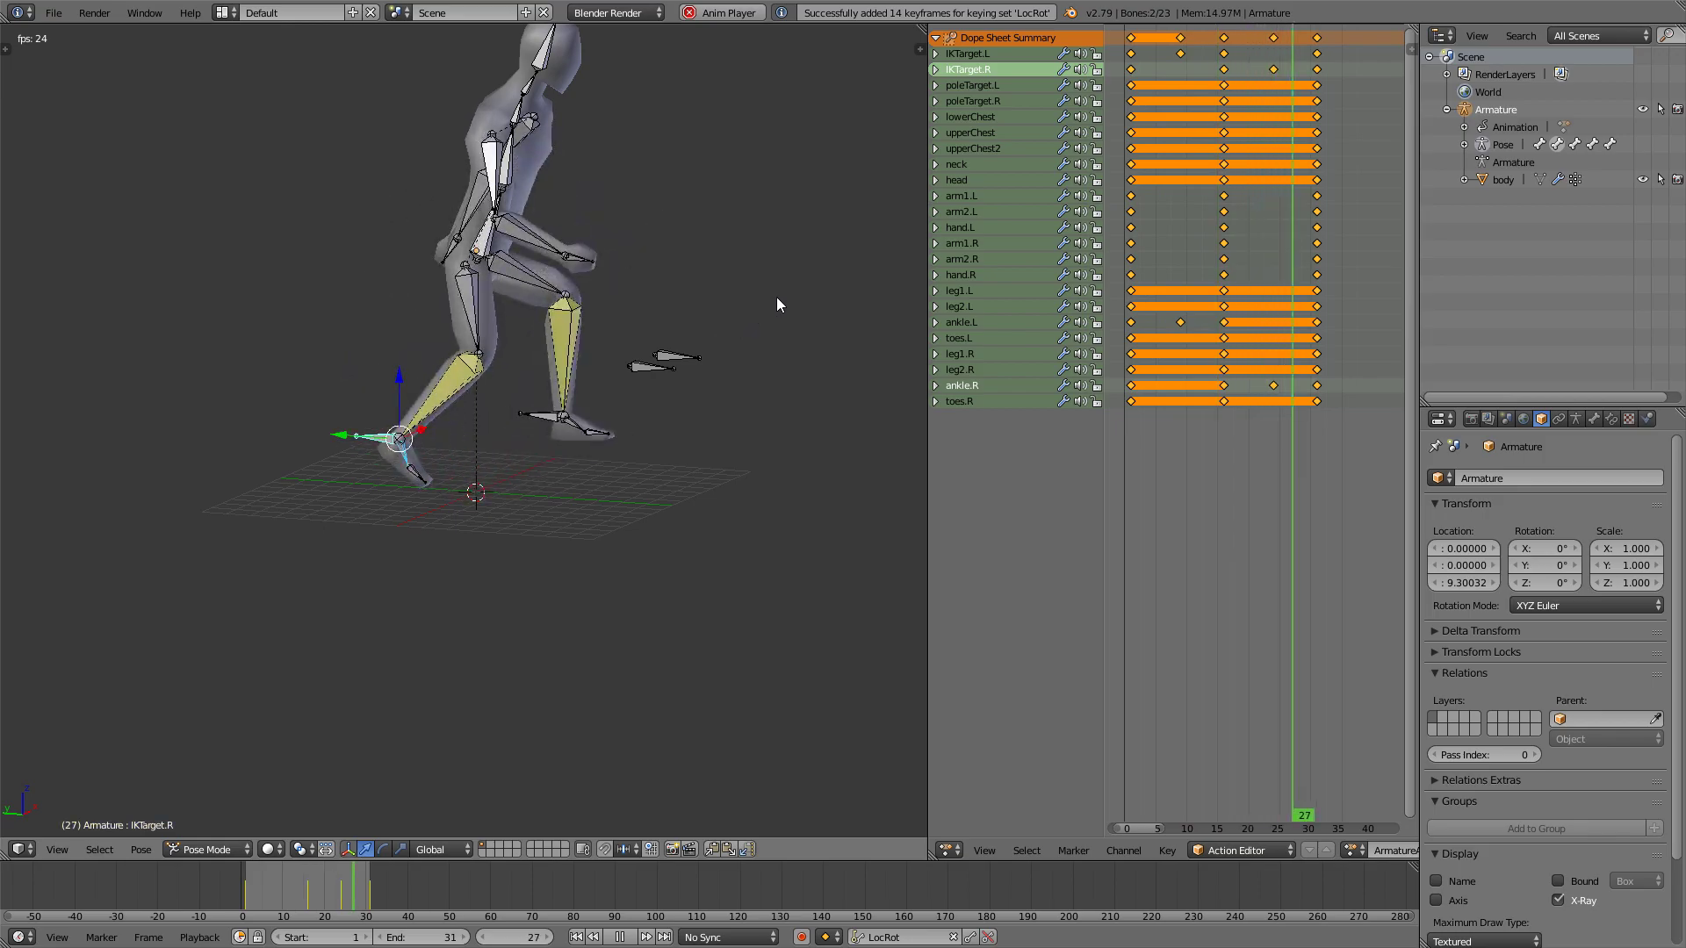
middle_drag(629, 324, 440, 401)
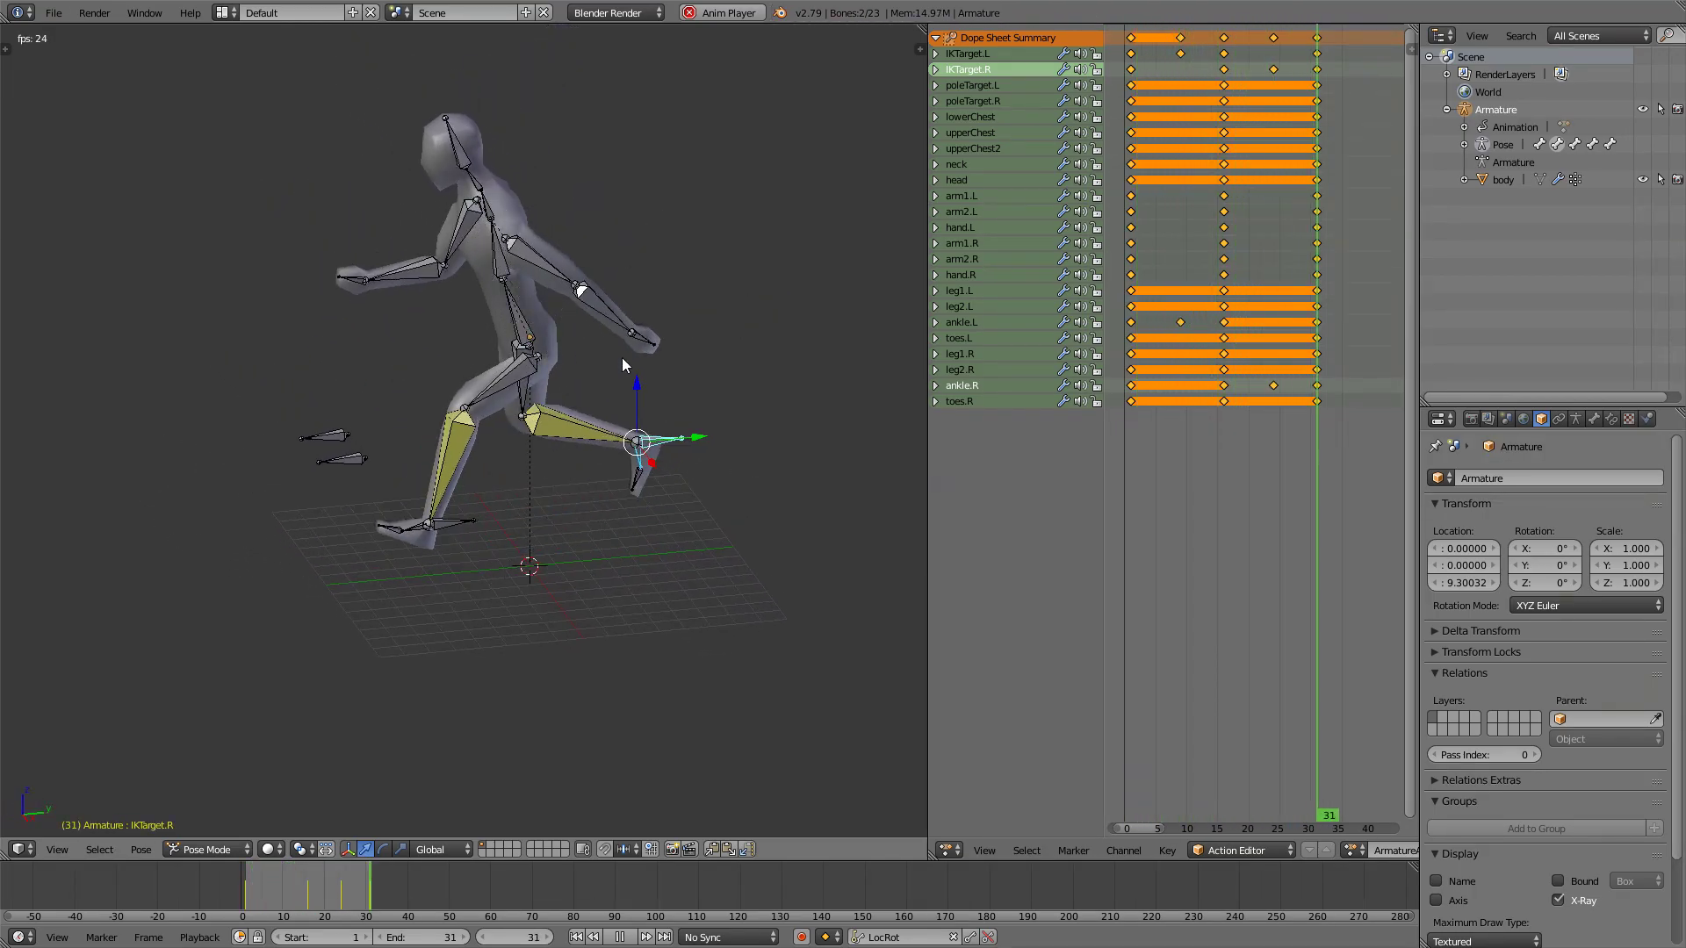
At frame 9, rotate the lowerChest bone slightly around global Y to lean the torso toward the character's left, and insert a LocRot keyframe
key(alt+a)
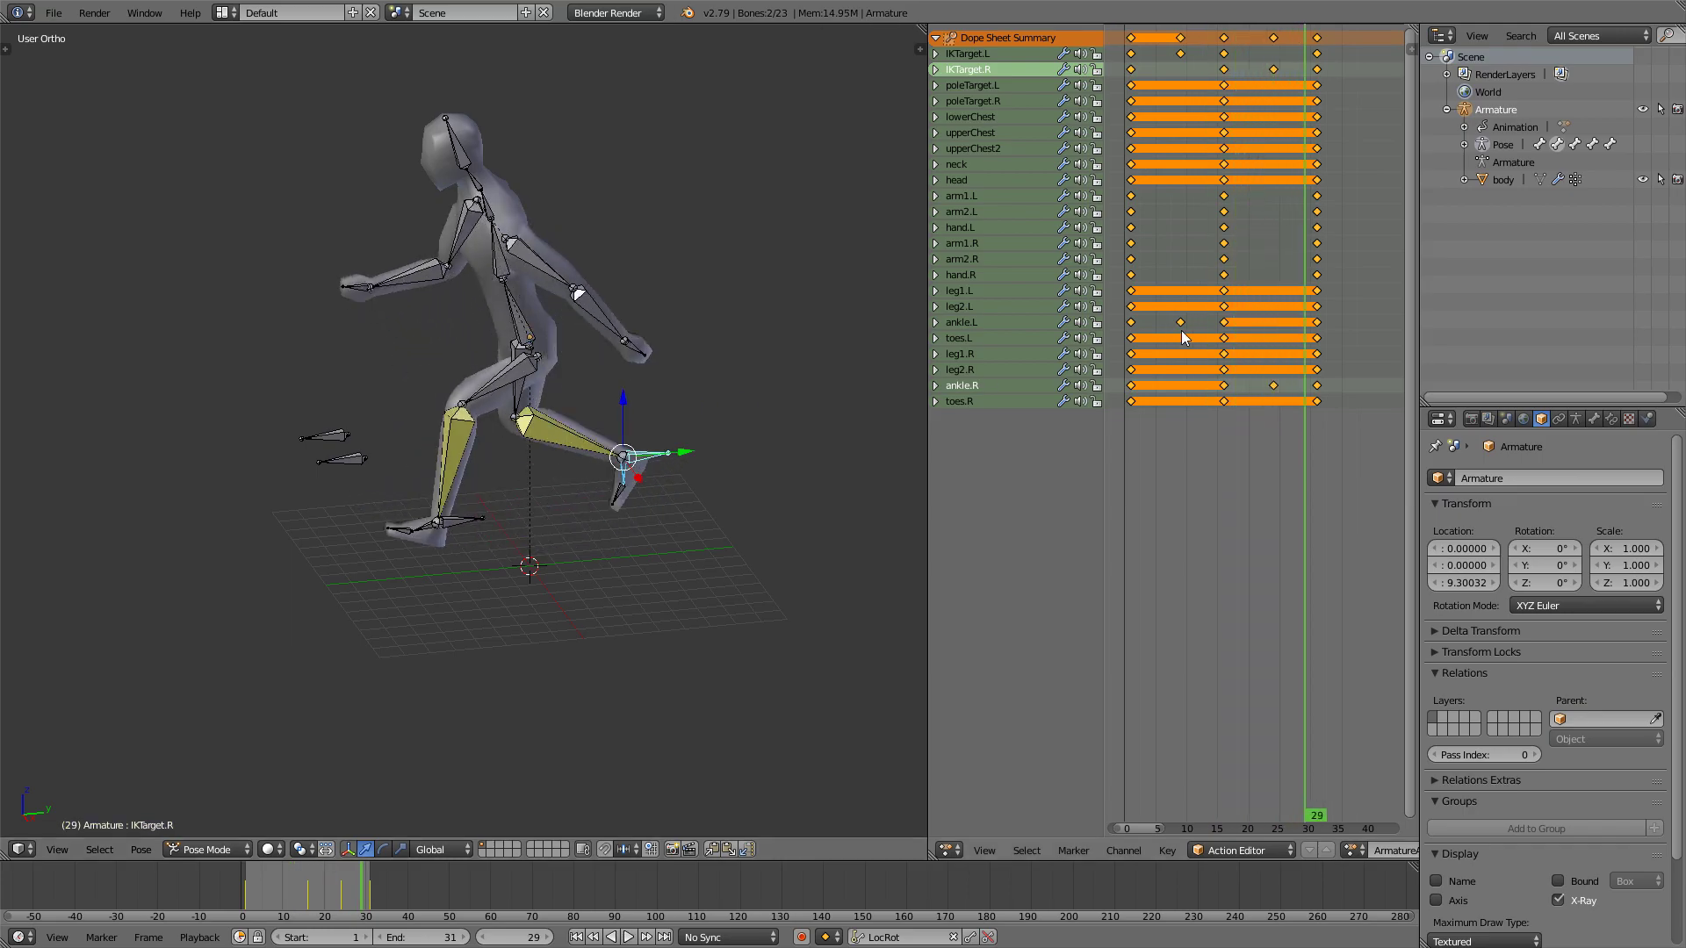
key(alt+a)
key(alt+a)
middle_drag(521, 346, 646, 356)
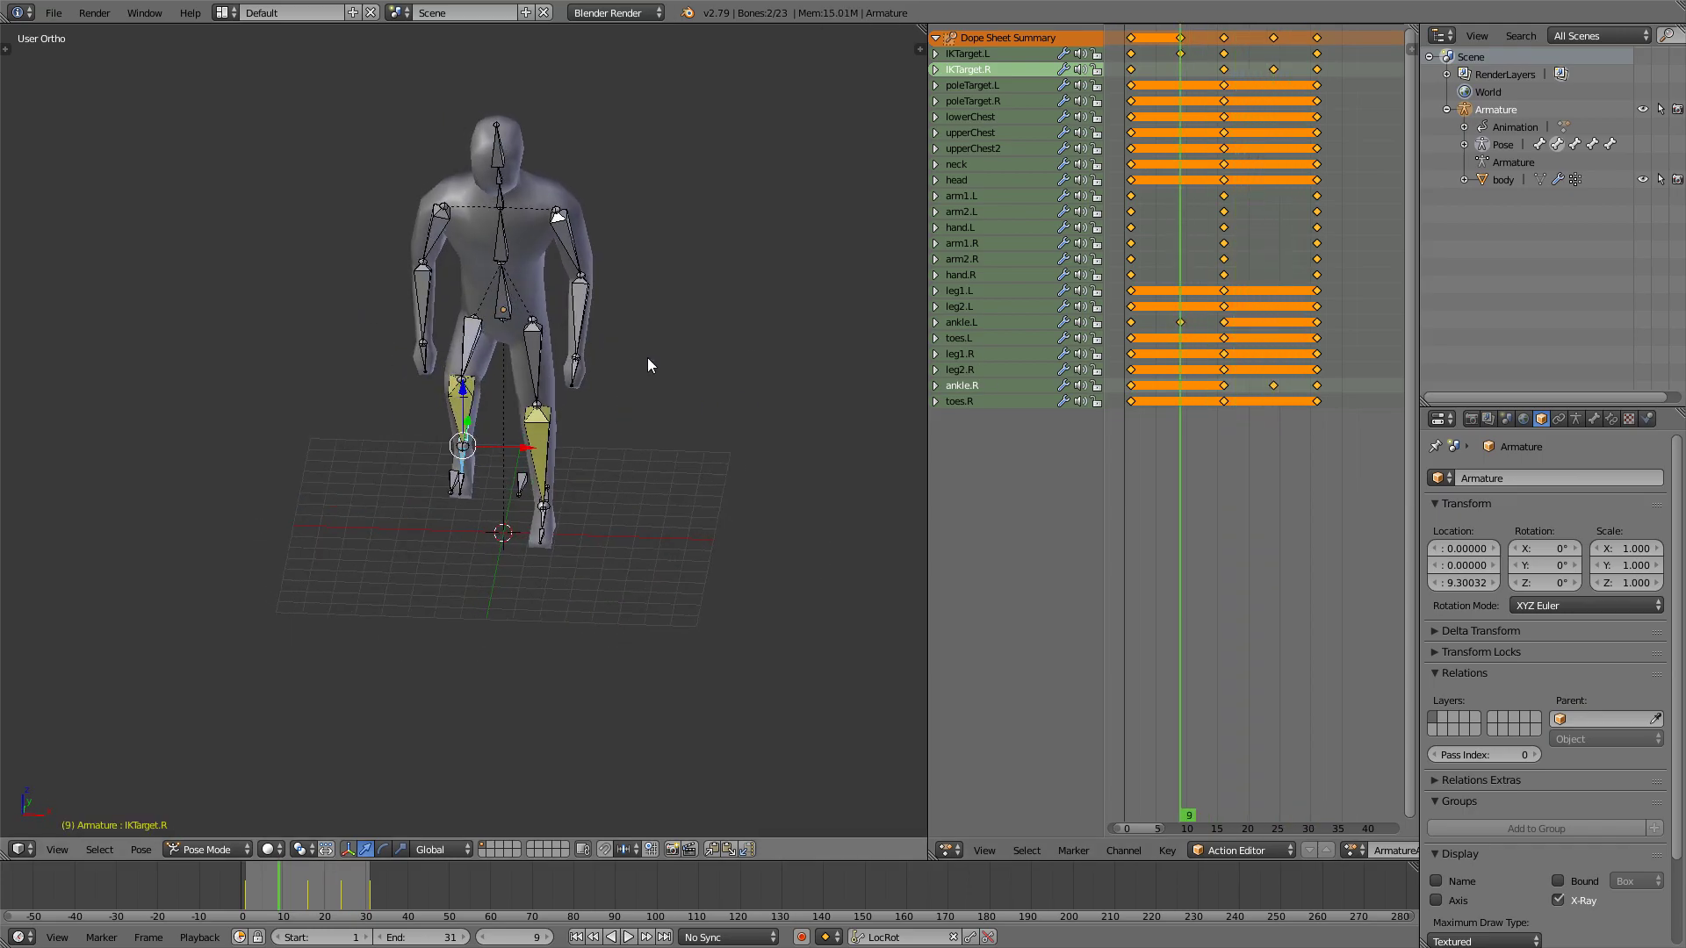
scroll(641, 415, up, 3)
middle_drag(491, 430, 586, 584)
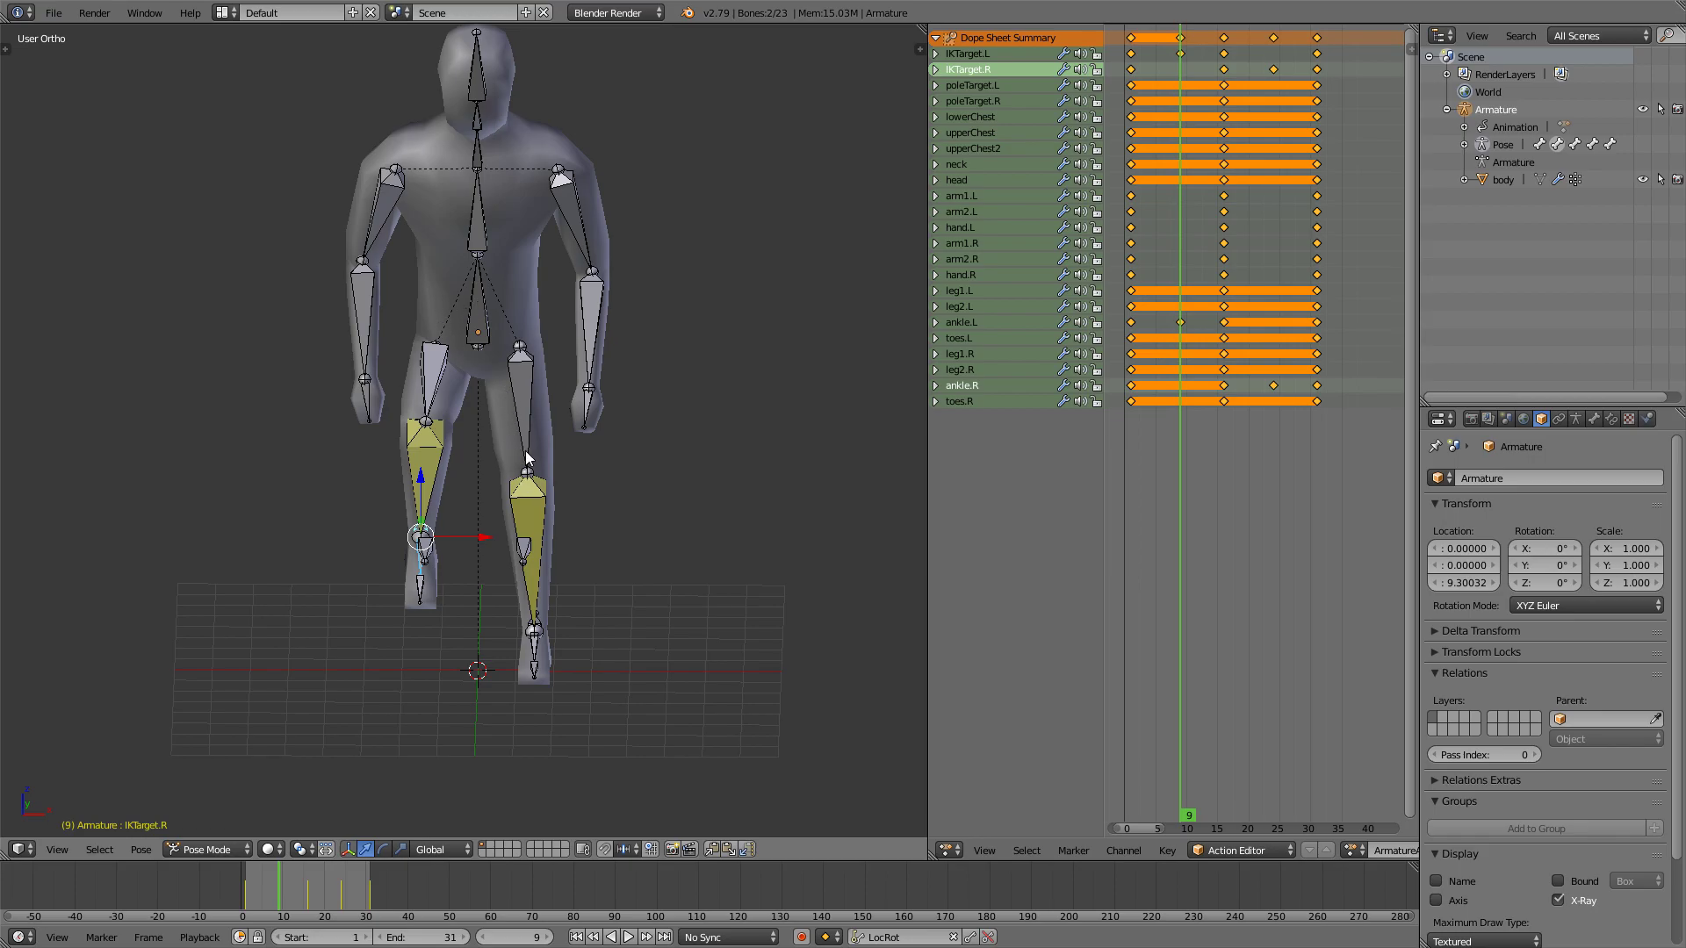
right_click(481, 309)
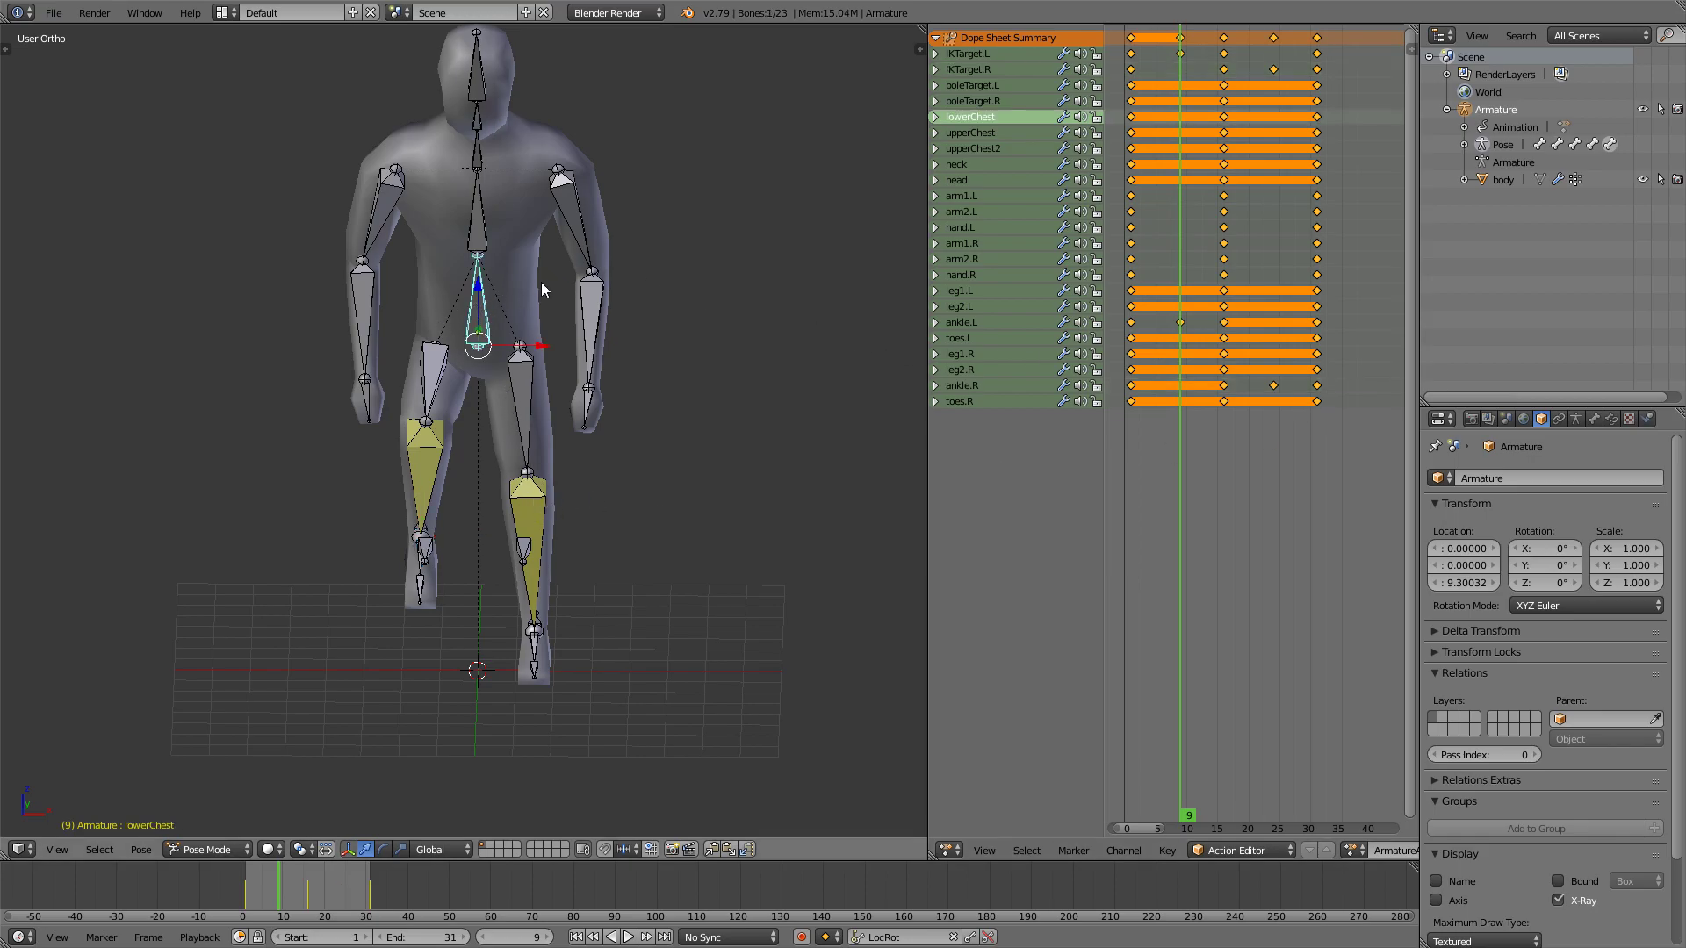
key(r)
key(y)
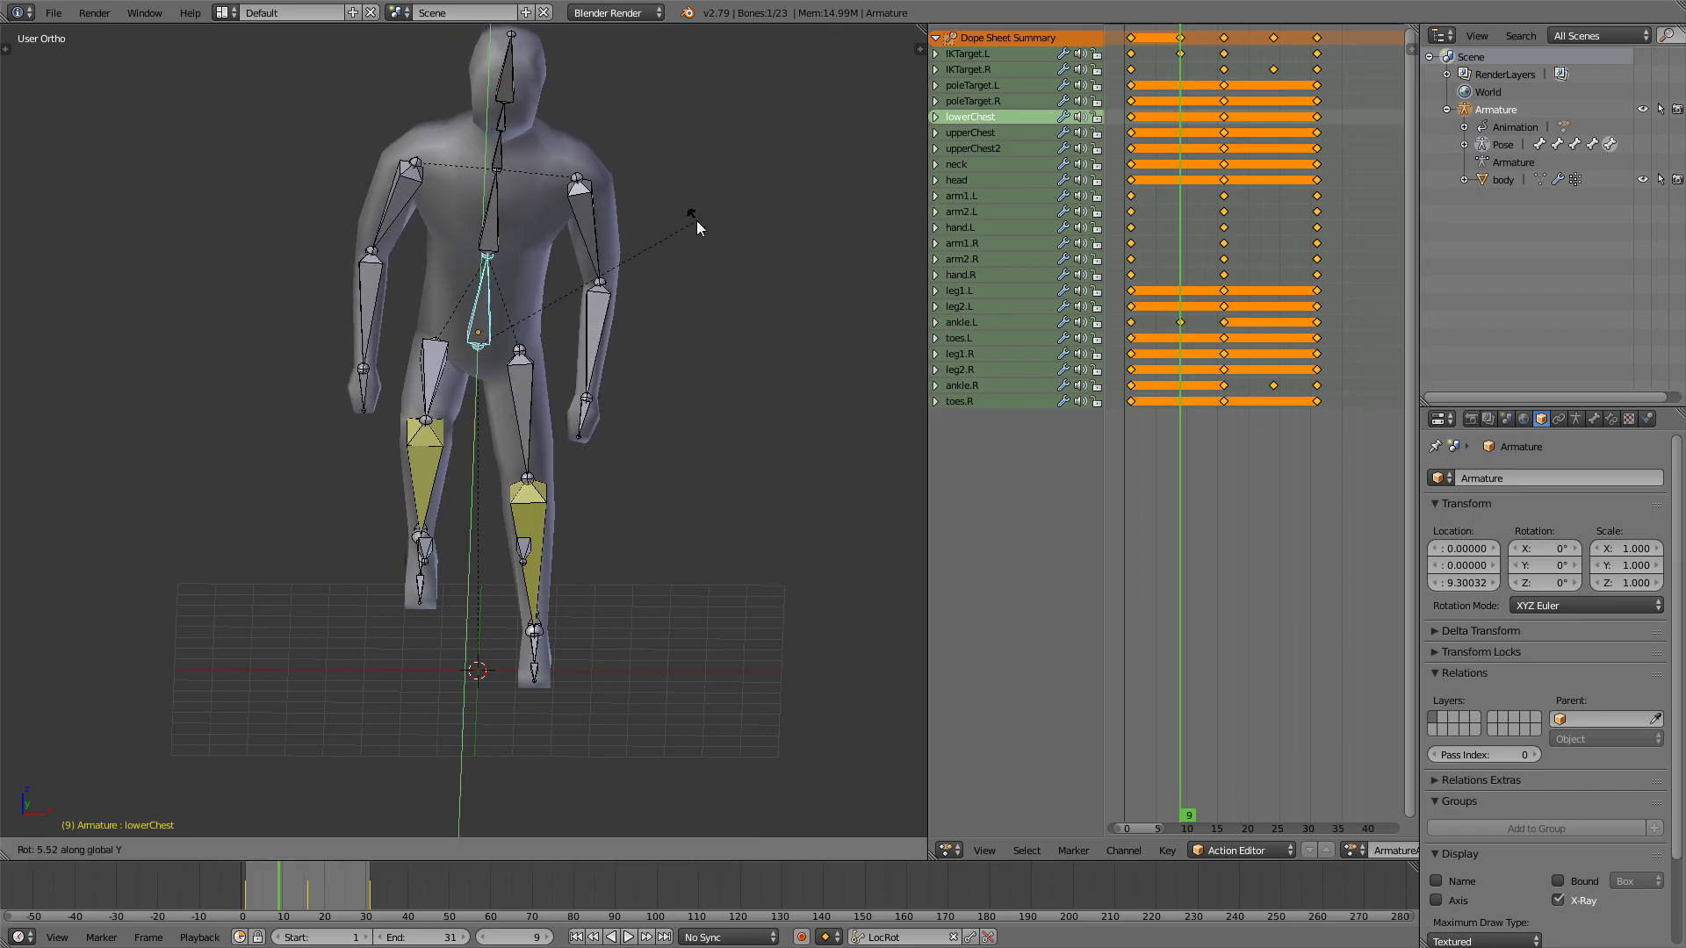
click(692, 214)
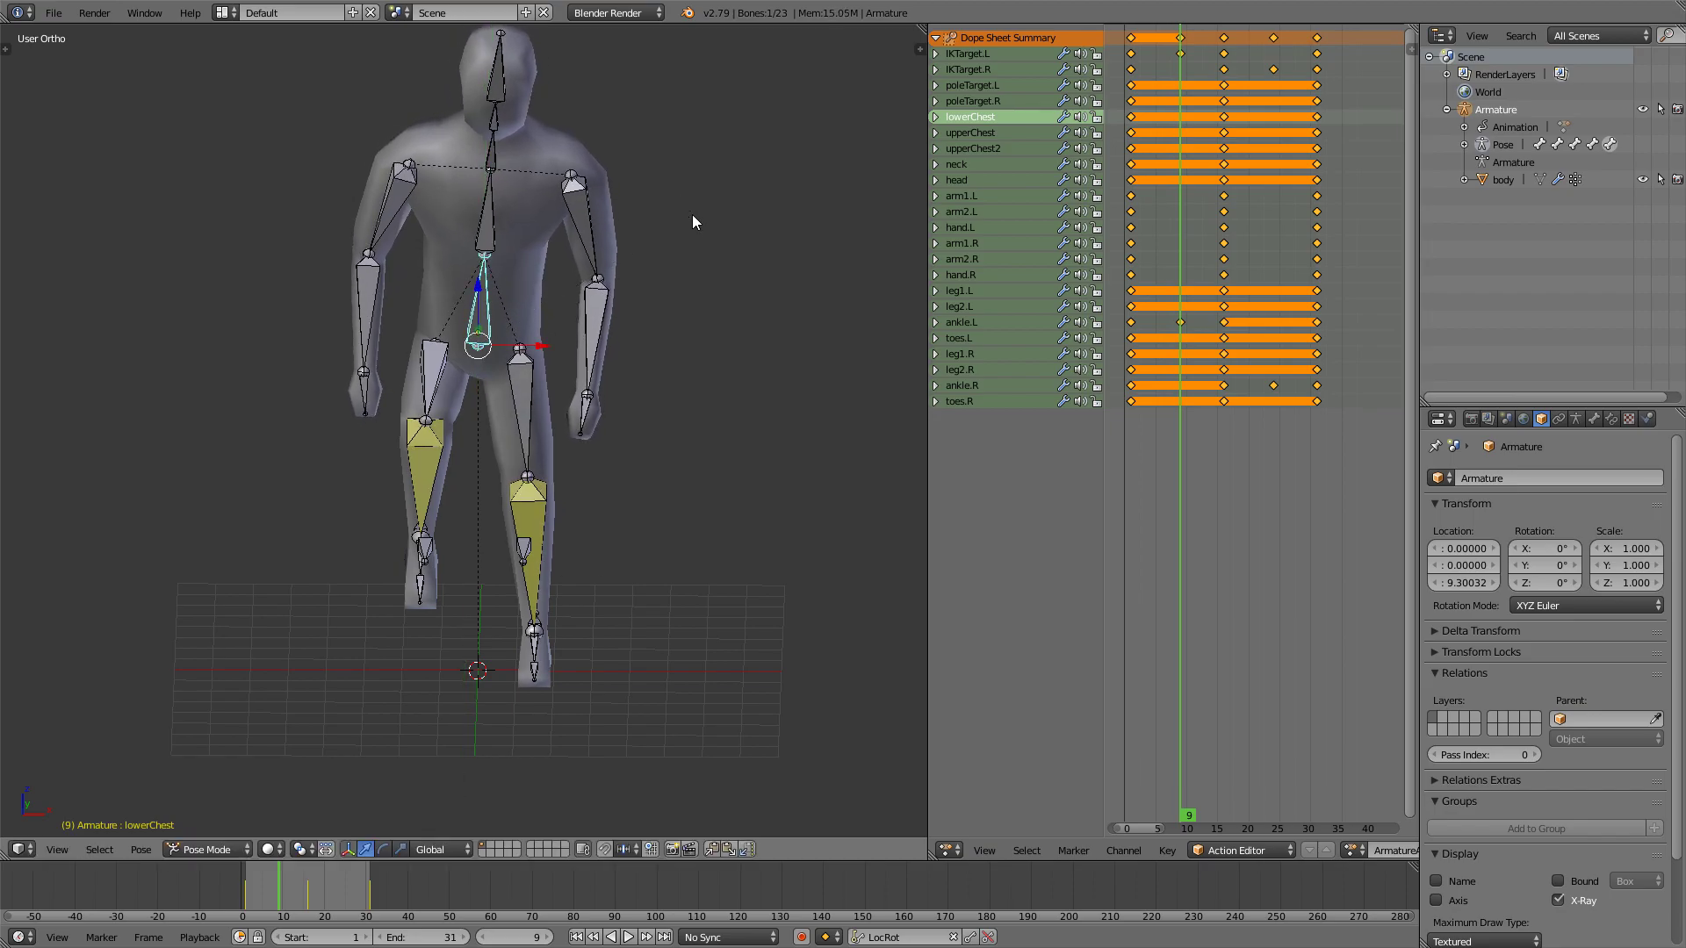
key(i)
At frame 24, rotate the lowerChest bone around global Y to lean the torso toward the character's right, and insert a LocRot keyframe
key(alt+a)
key(alt+a)
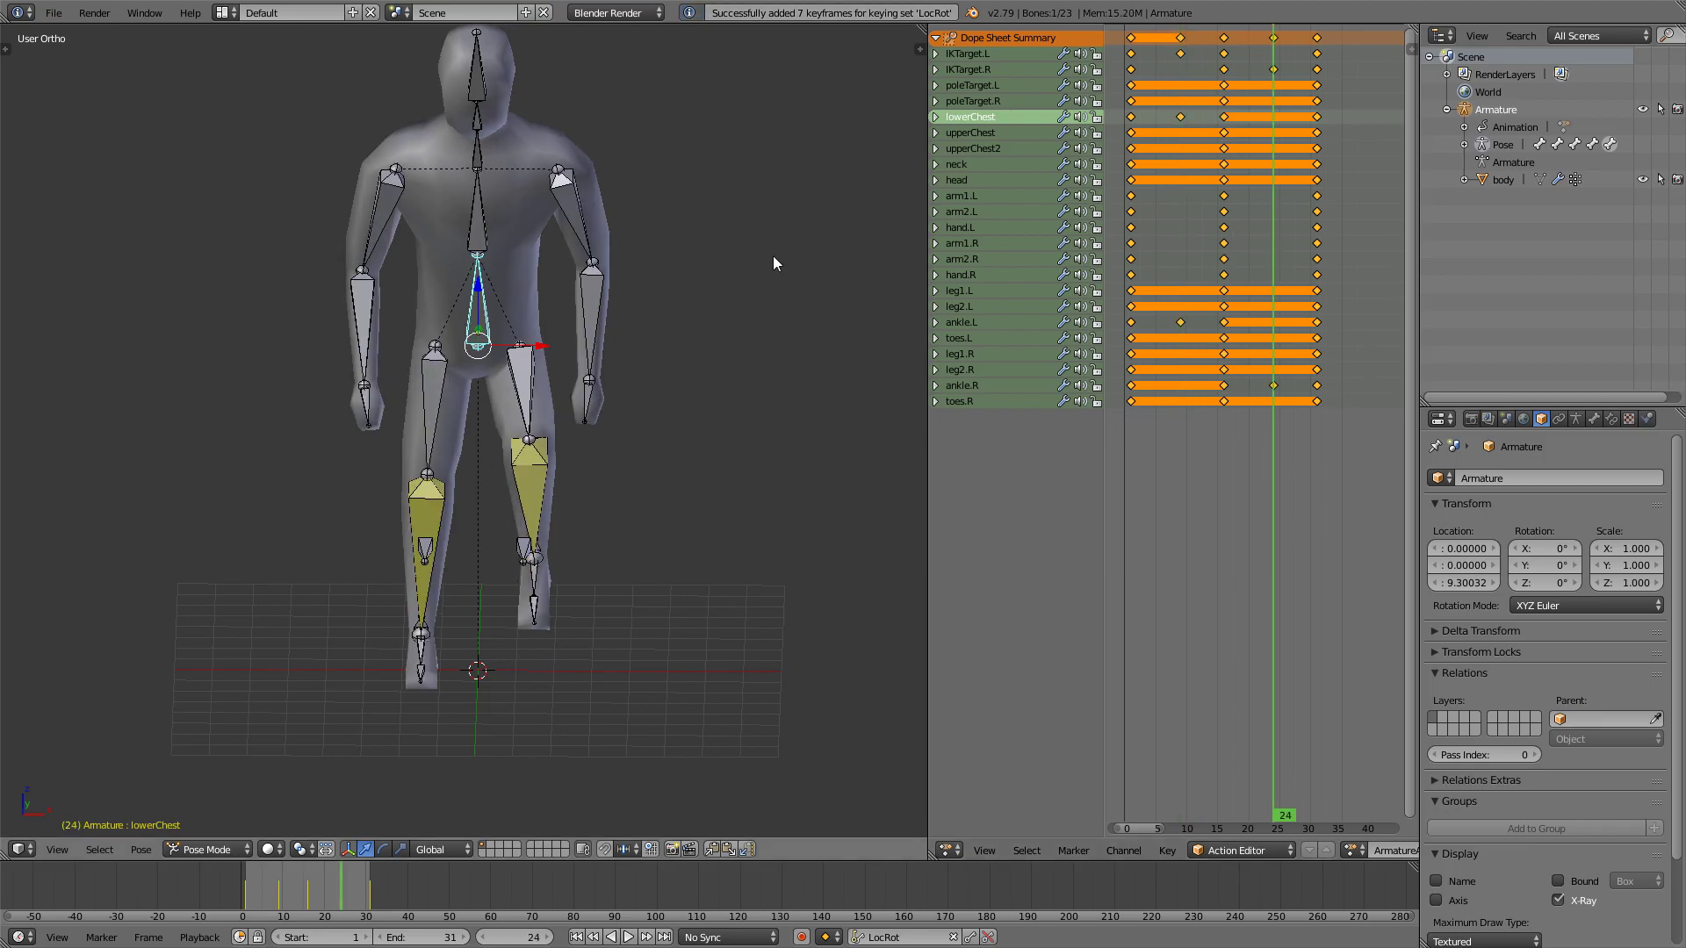
key(r)
key(y)
click(734, 241)
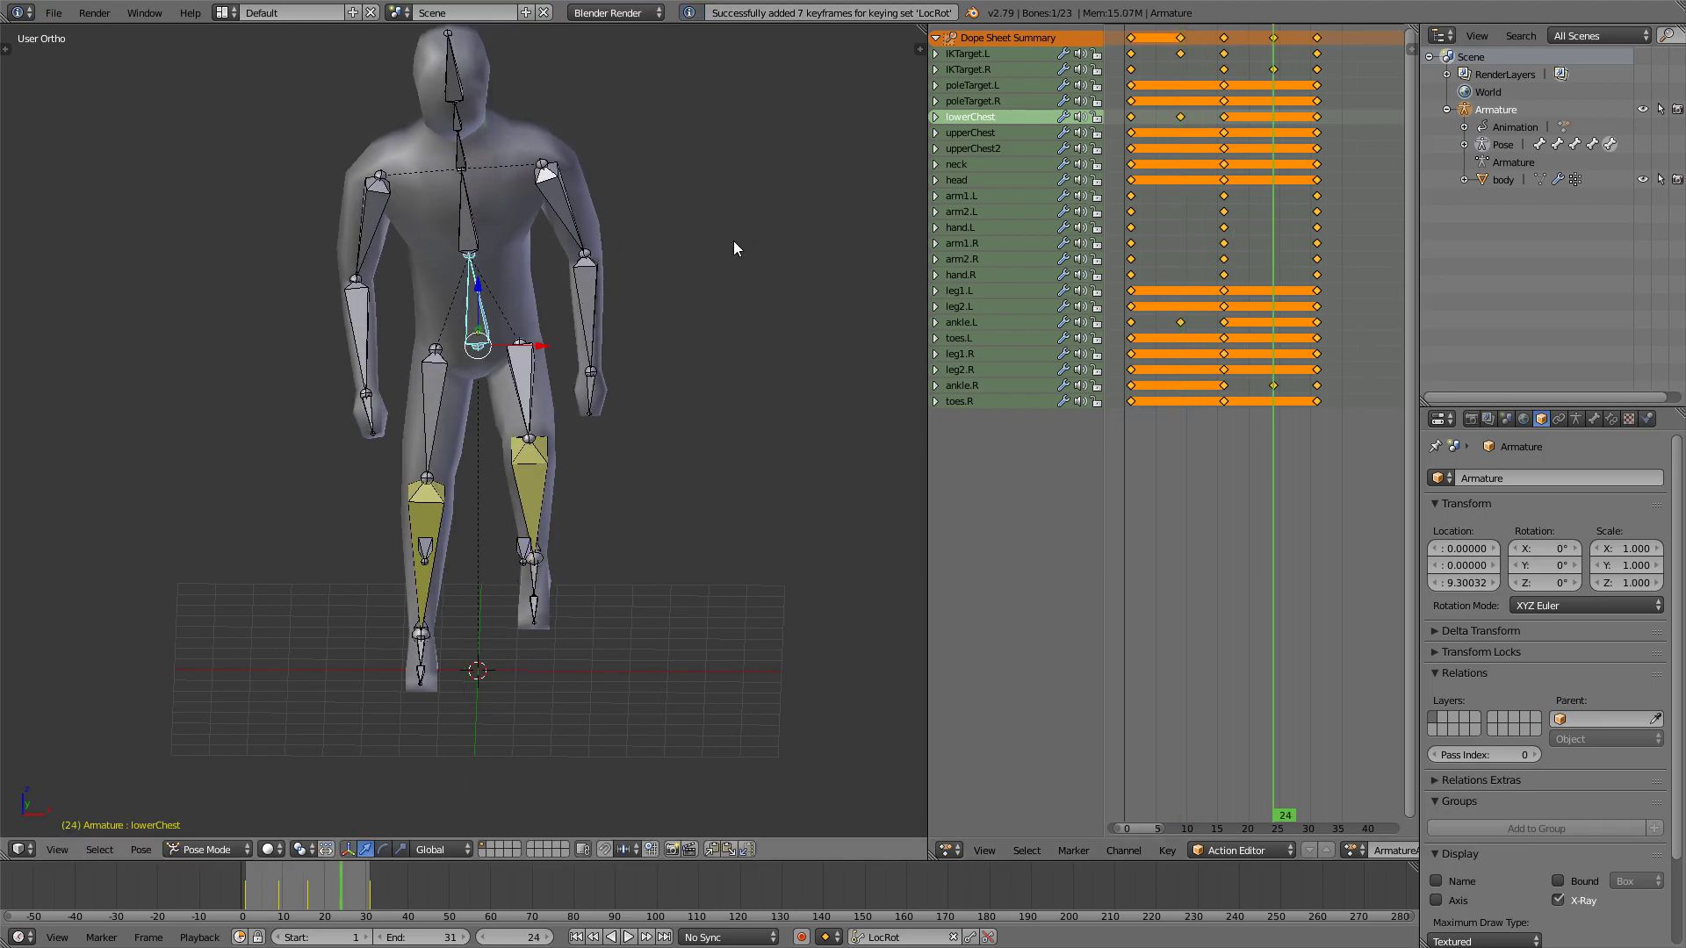
key(i)
At frame 9, rotate the neck bone slightly to hold the head upright against the torso lean, and insert a LocRot keyframe
key(alt+a)
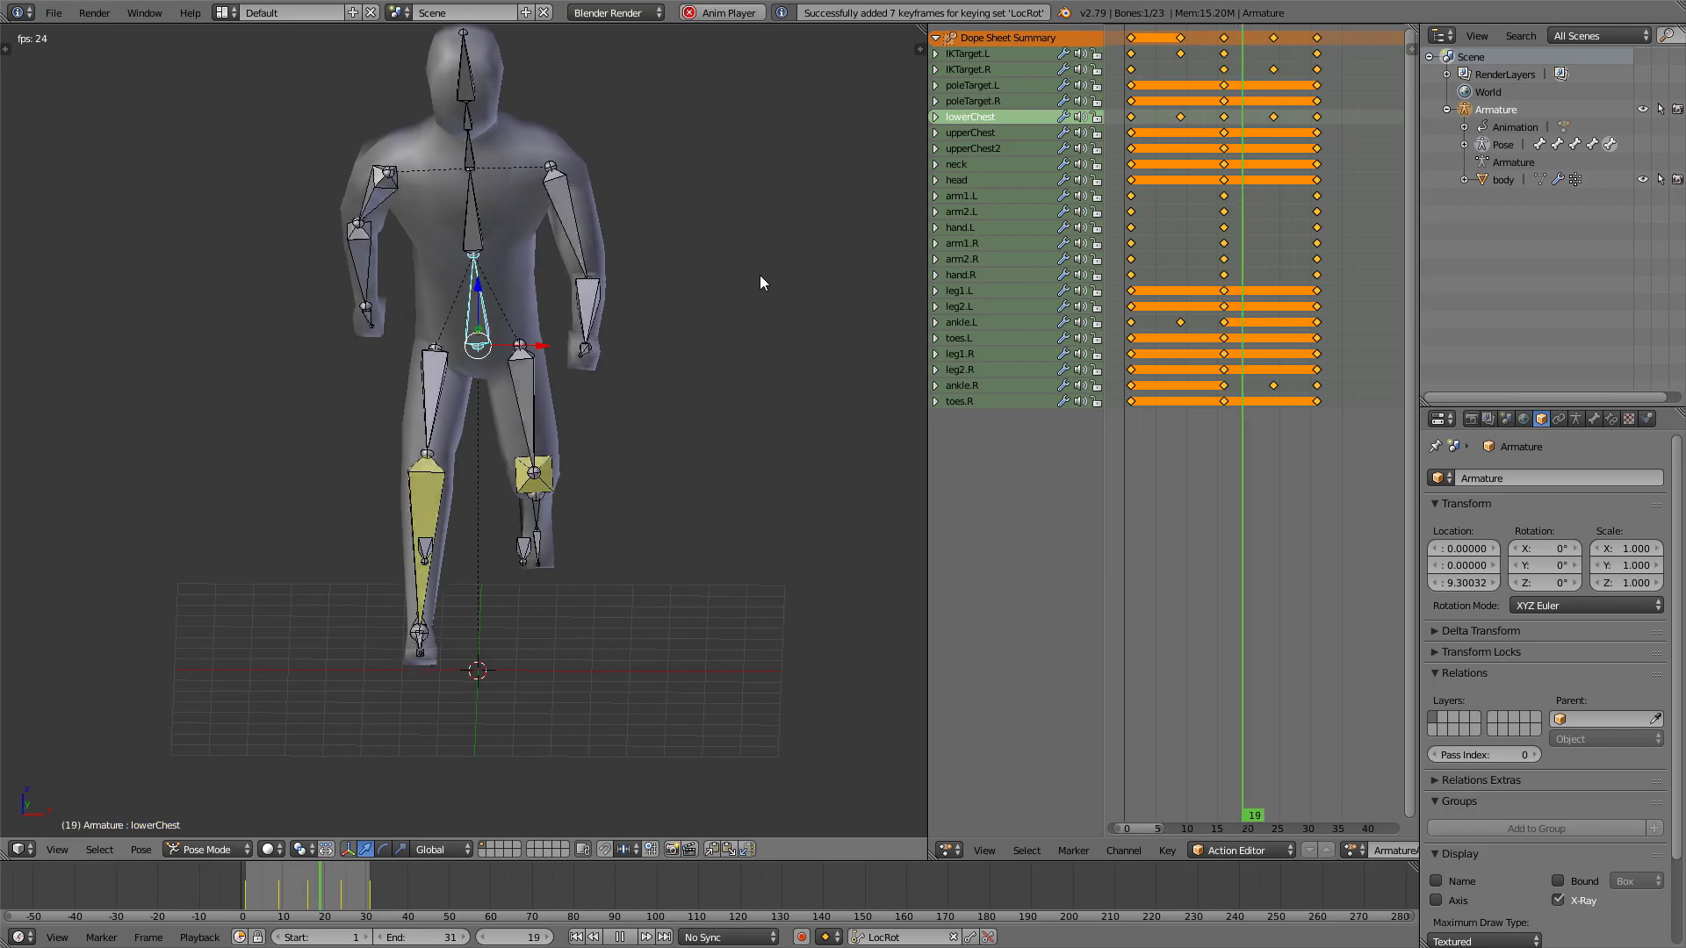
key(alt+a)
click(1180, 292)
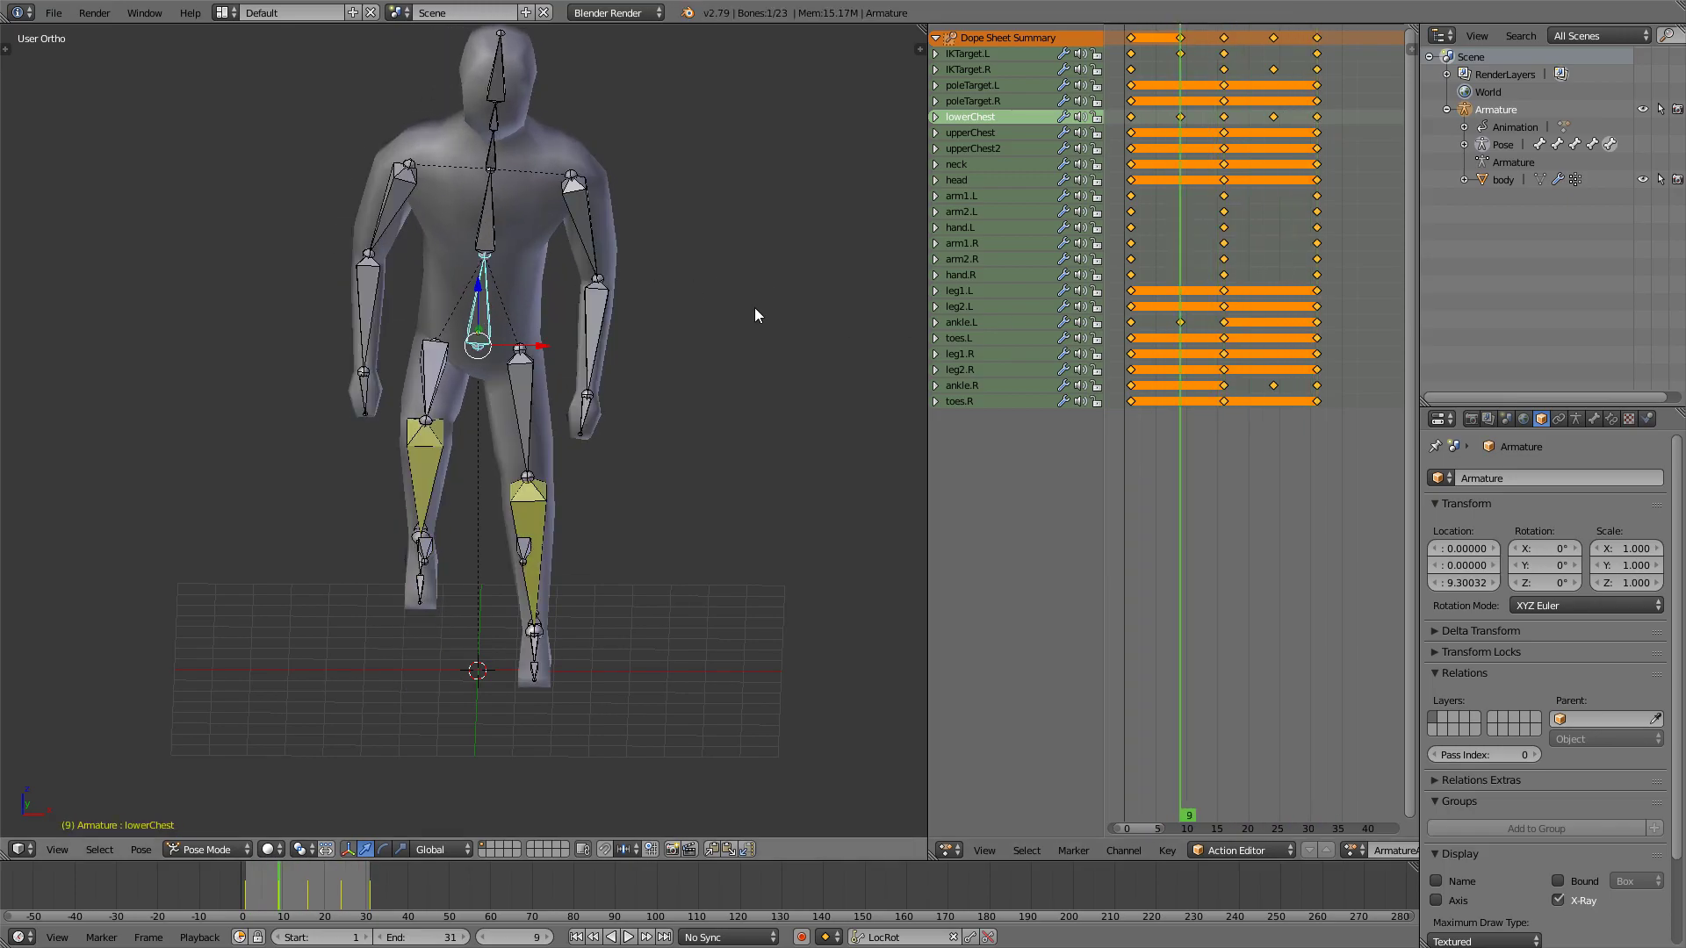
shift+middle_drag(649, 345, 680, 378)
middle_drag(593, 177, 602, 296)
right_click(534, 286)
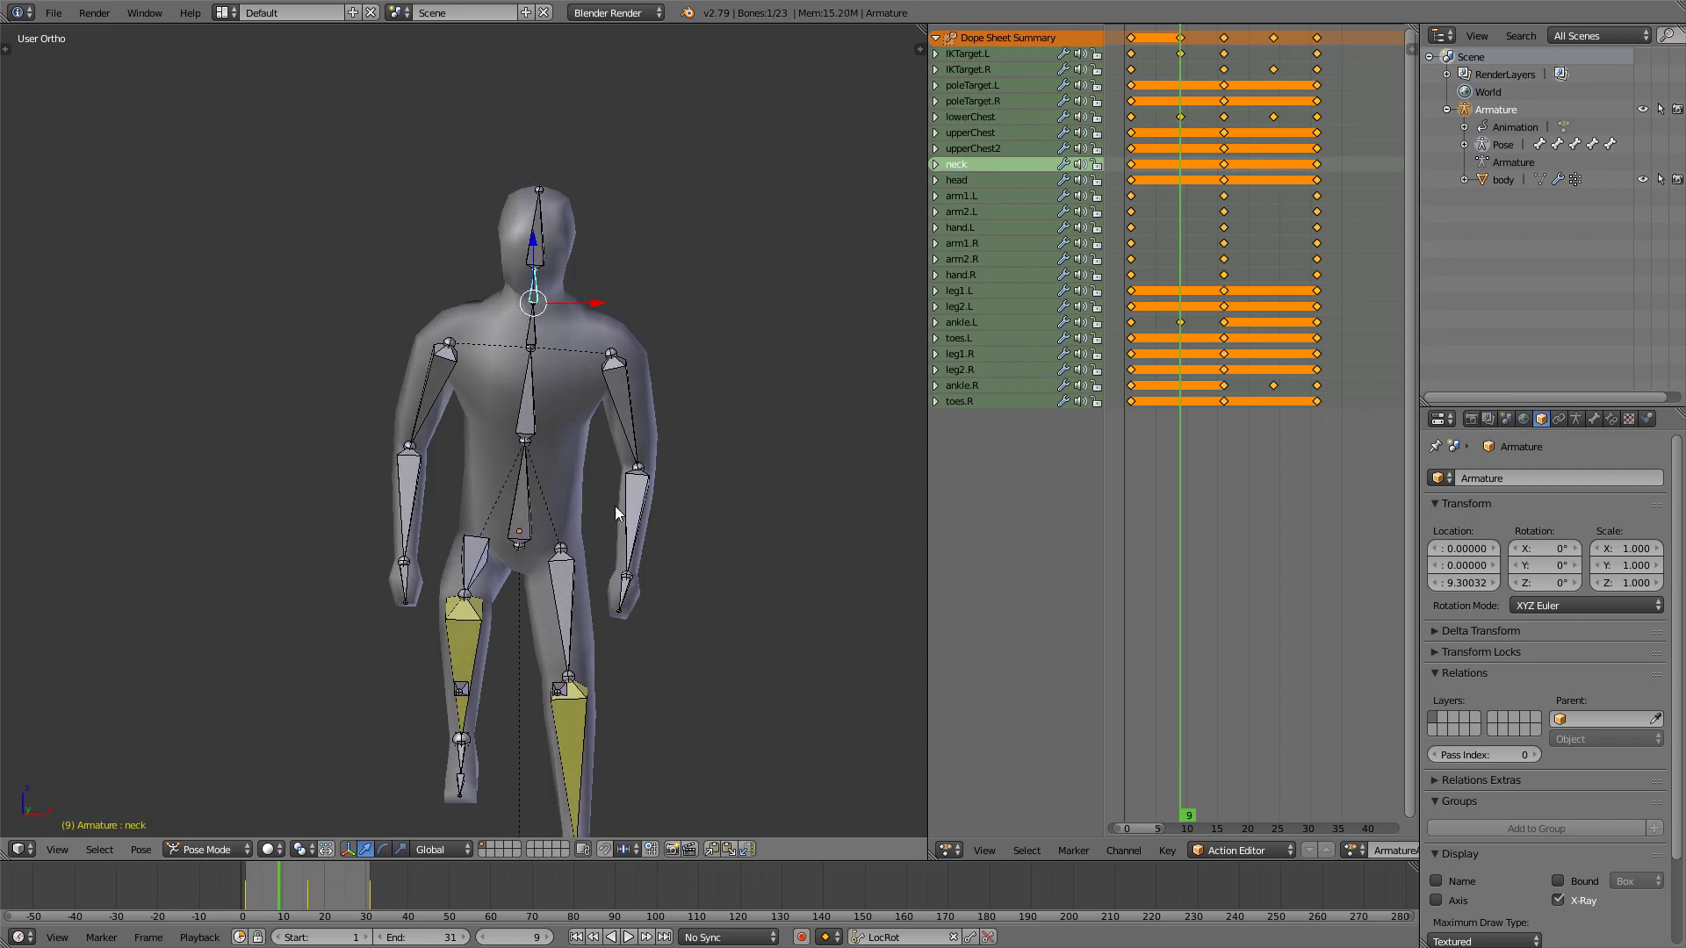
key(r)
click(782, 170)
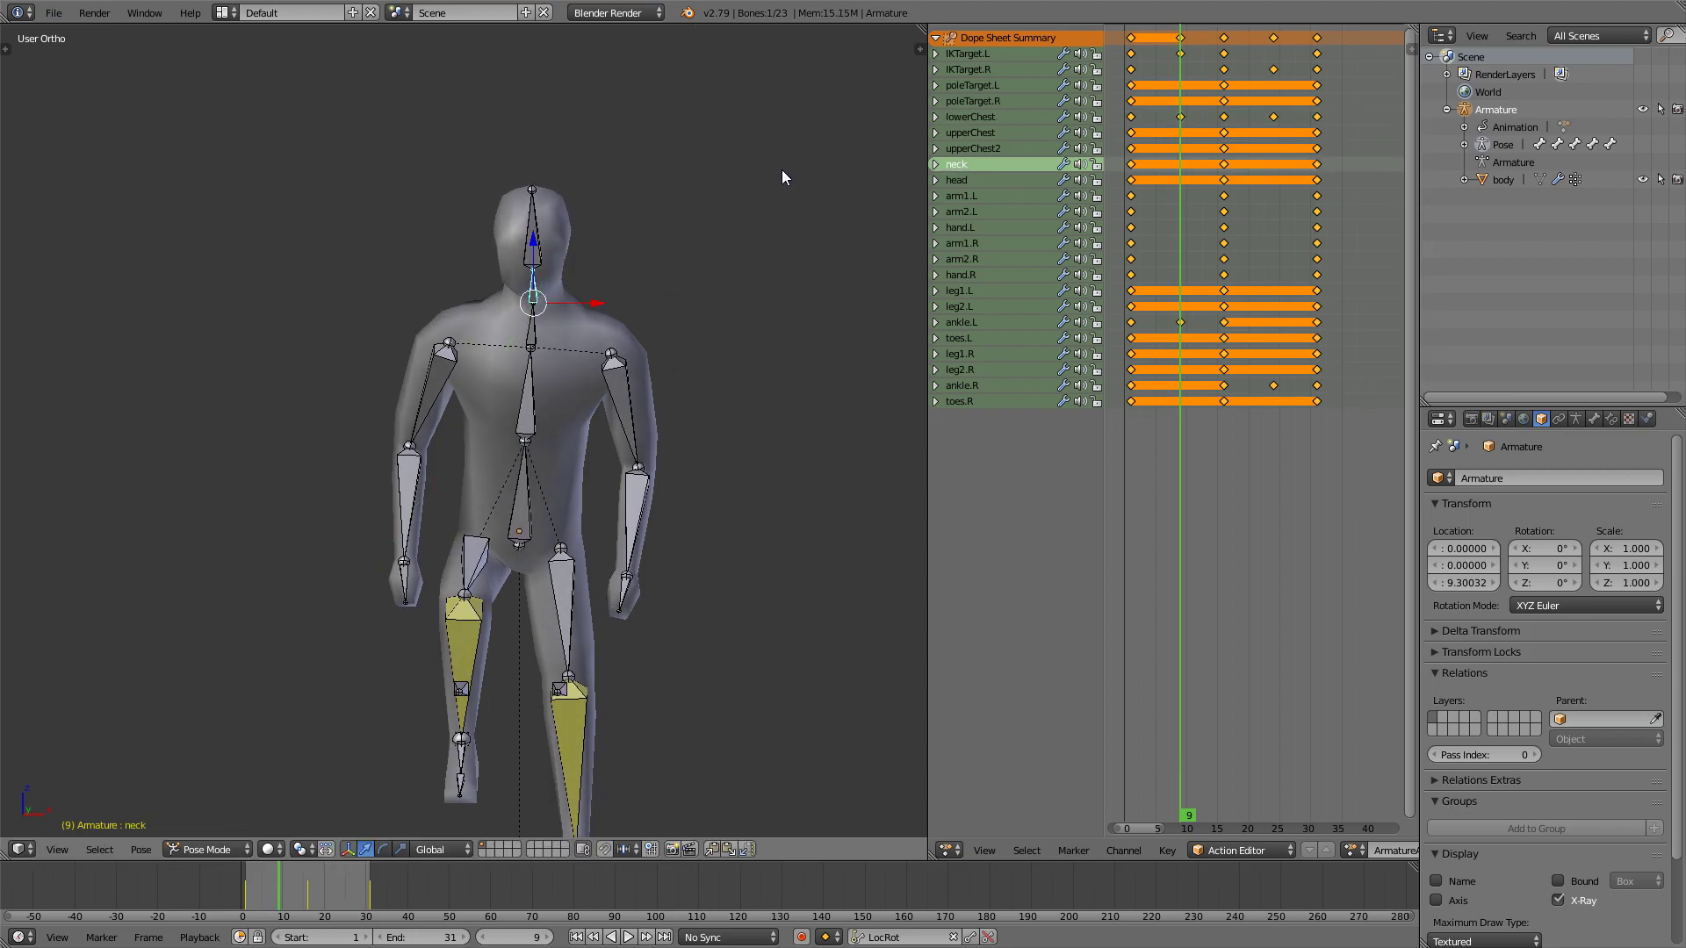
key(i)
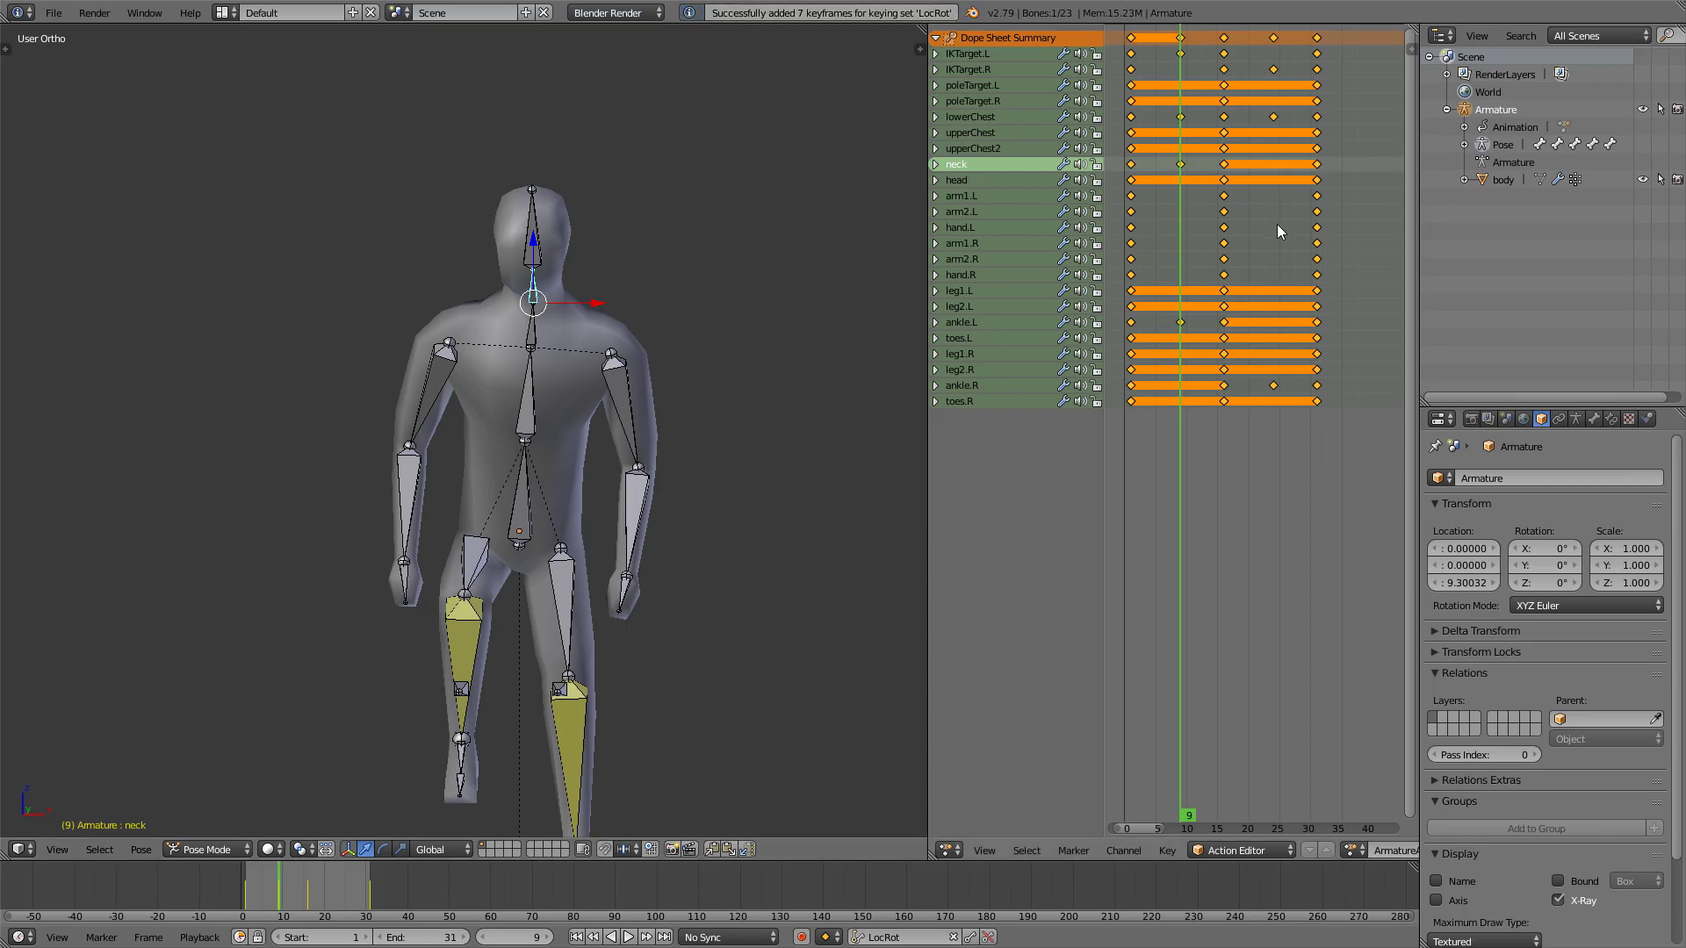
At frame 24, rotate the neck bone around global Y to straighten the head, and insert a LocRot keyframe
click(1273, 225)
key(r)
key(y)
click(718, 245)
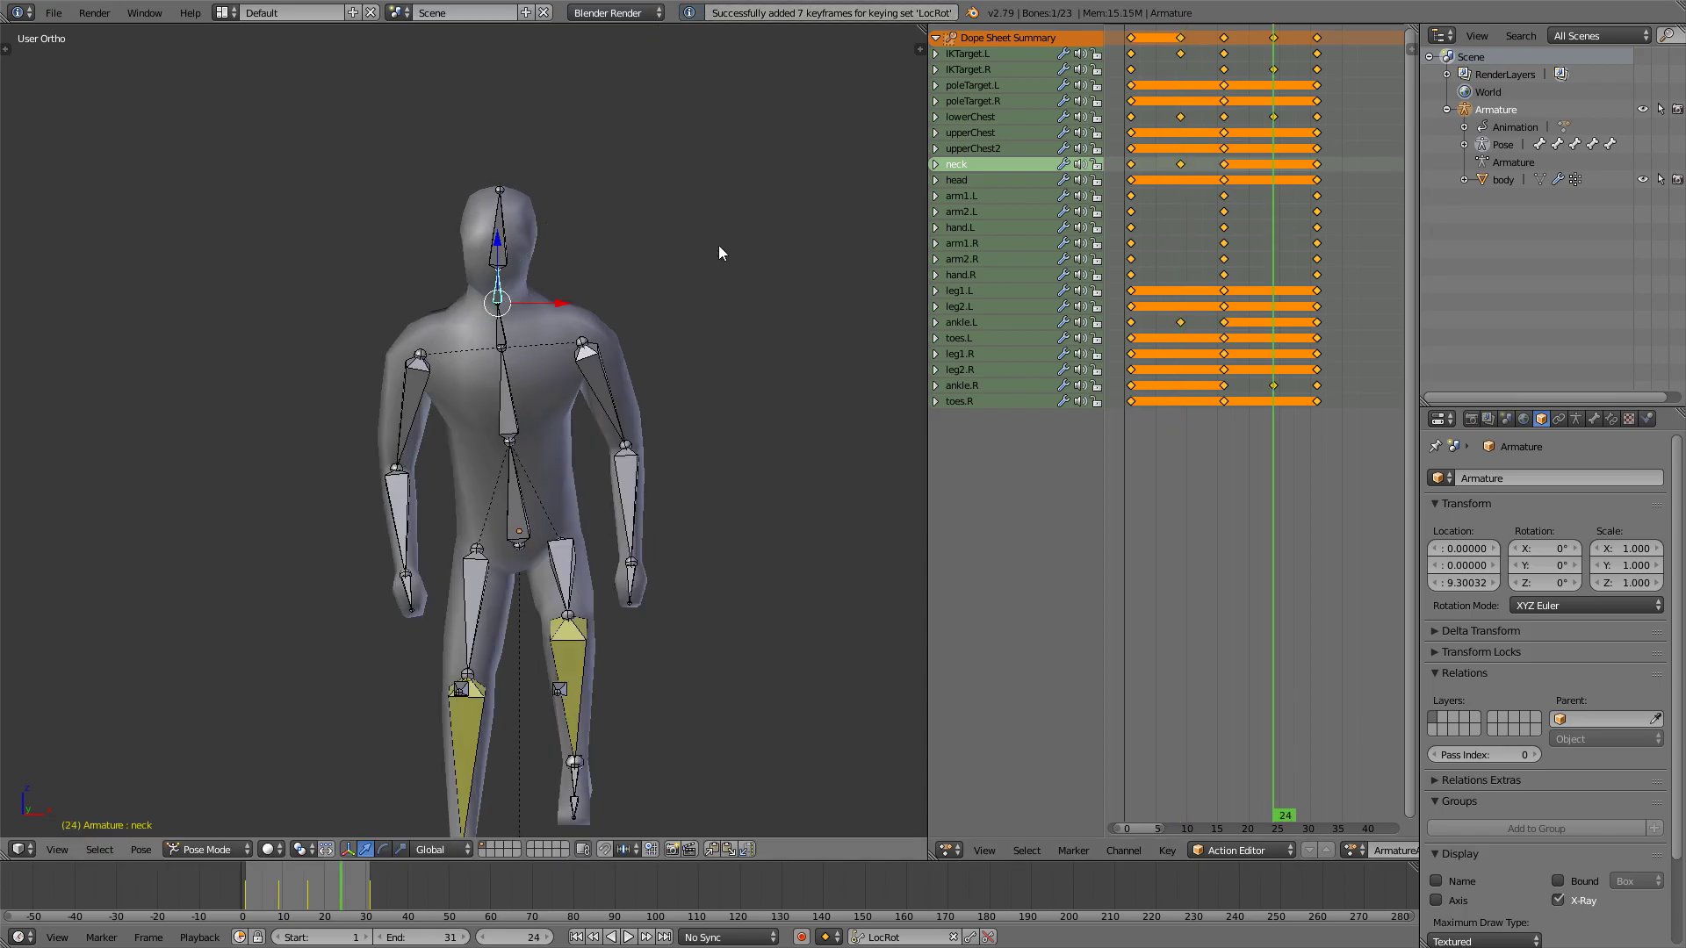
key(i)
Play back the run cycle to check the torso and head sway from an angled front view
middle_drag(718, 245, 685, 263)
key(alt+a)
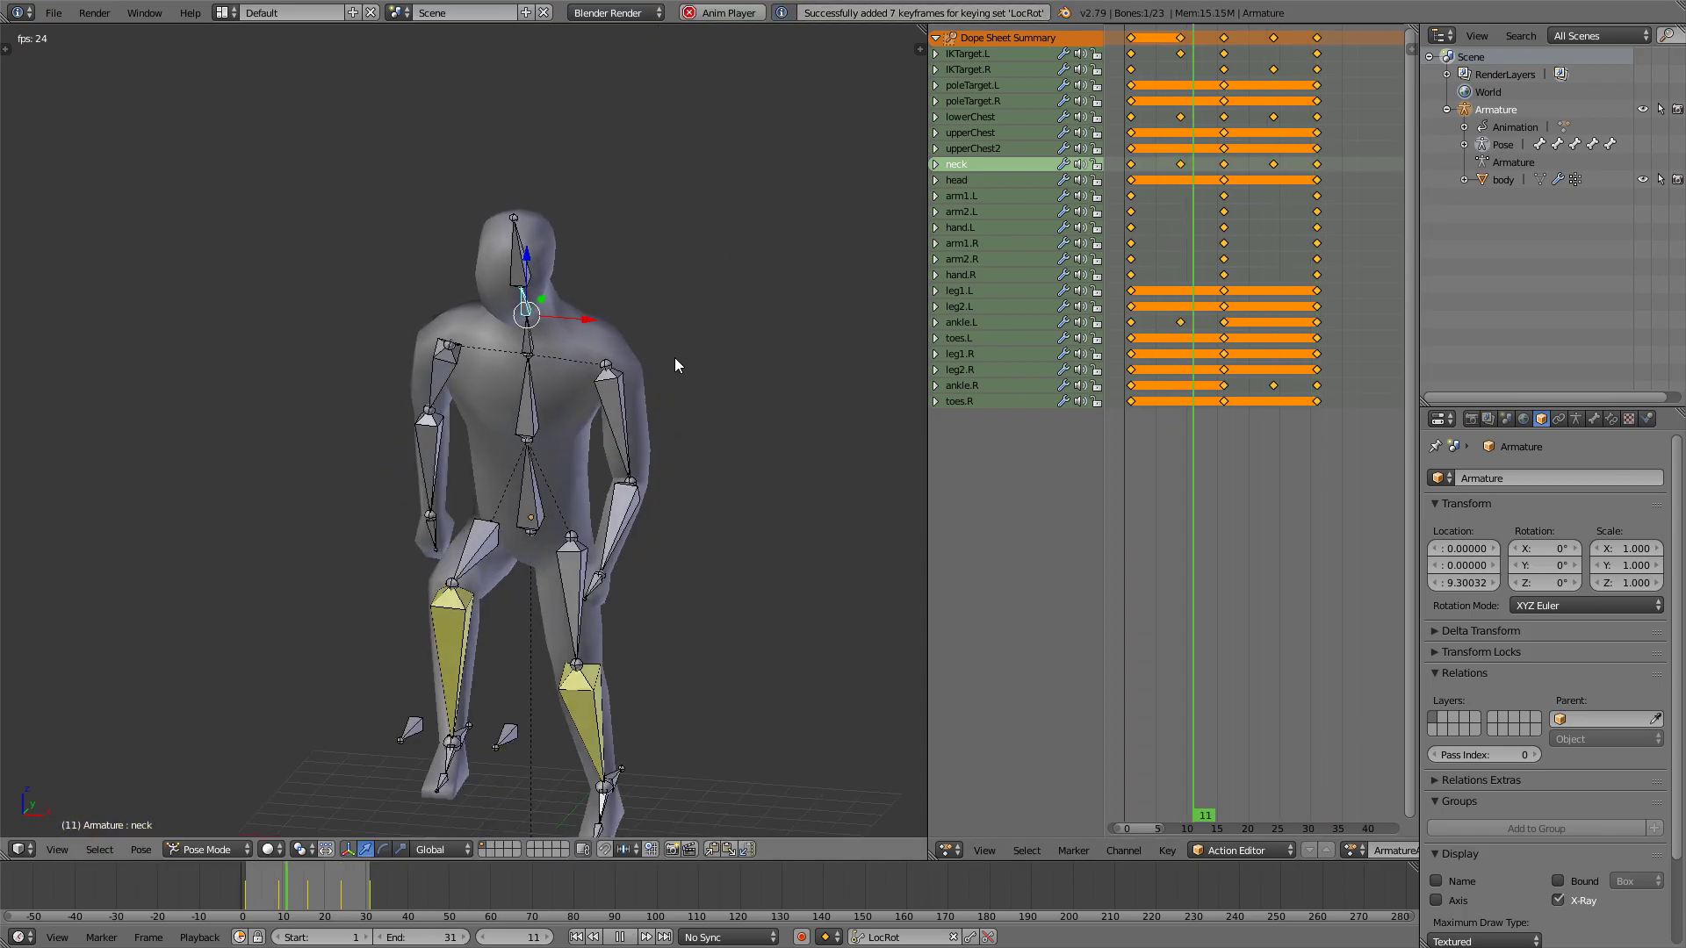
mouse_move(728, 389)
middle_down()
mouse_move(663, 396)
mouse_move(711, 399)
middle_up()
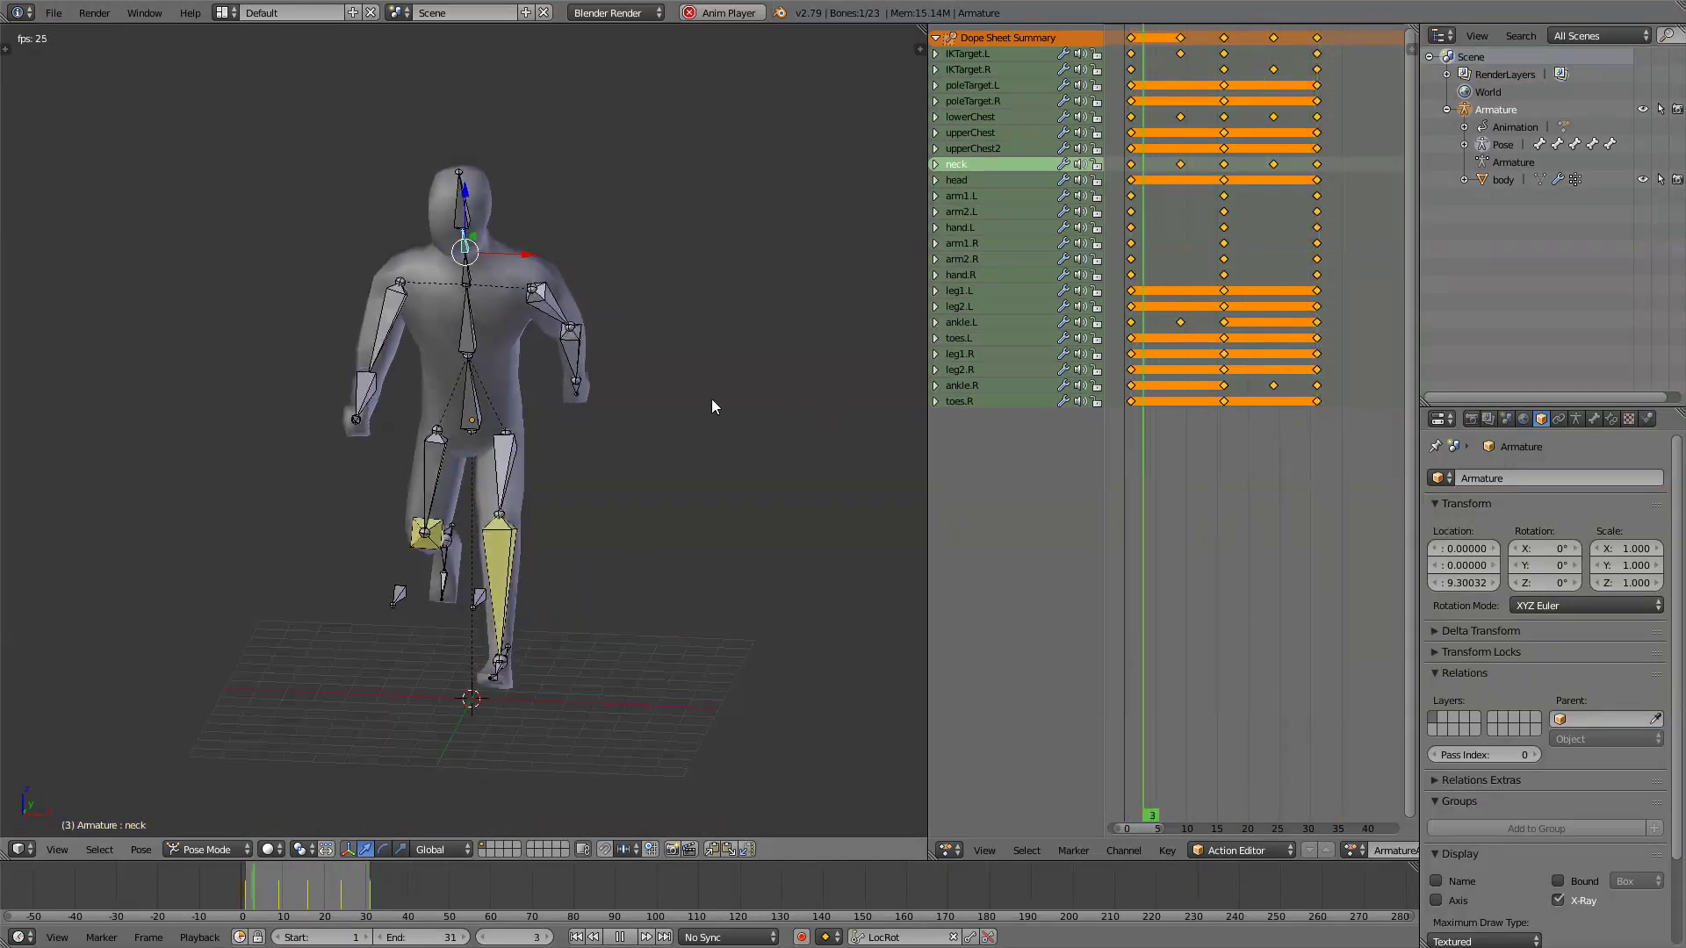
key(alt+a)
Delete the lowerChest bone's keyframe at frame 16 and play back the cycle
click(1227, 358)
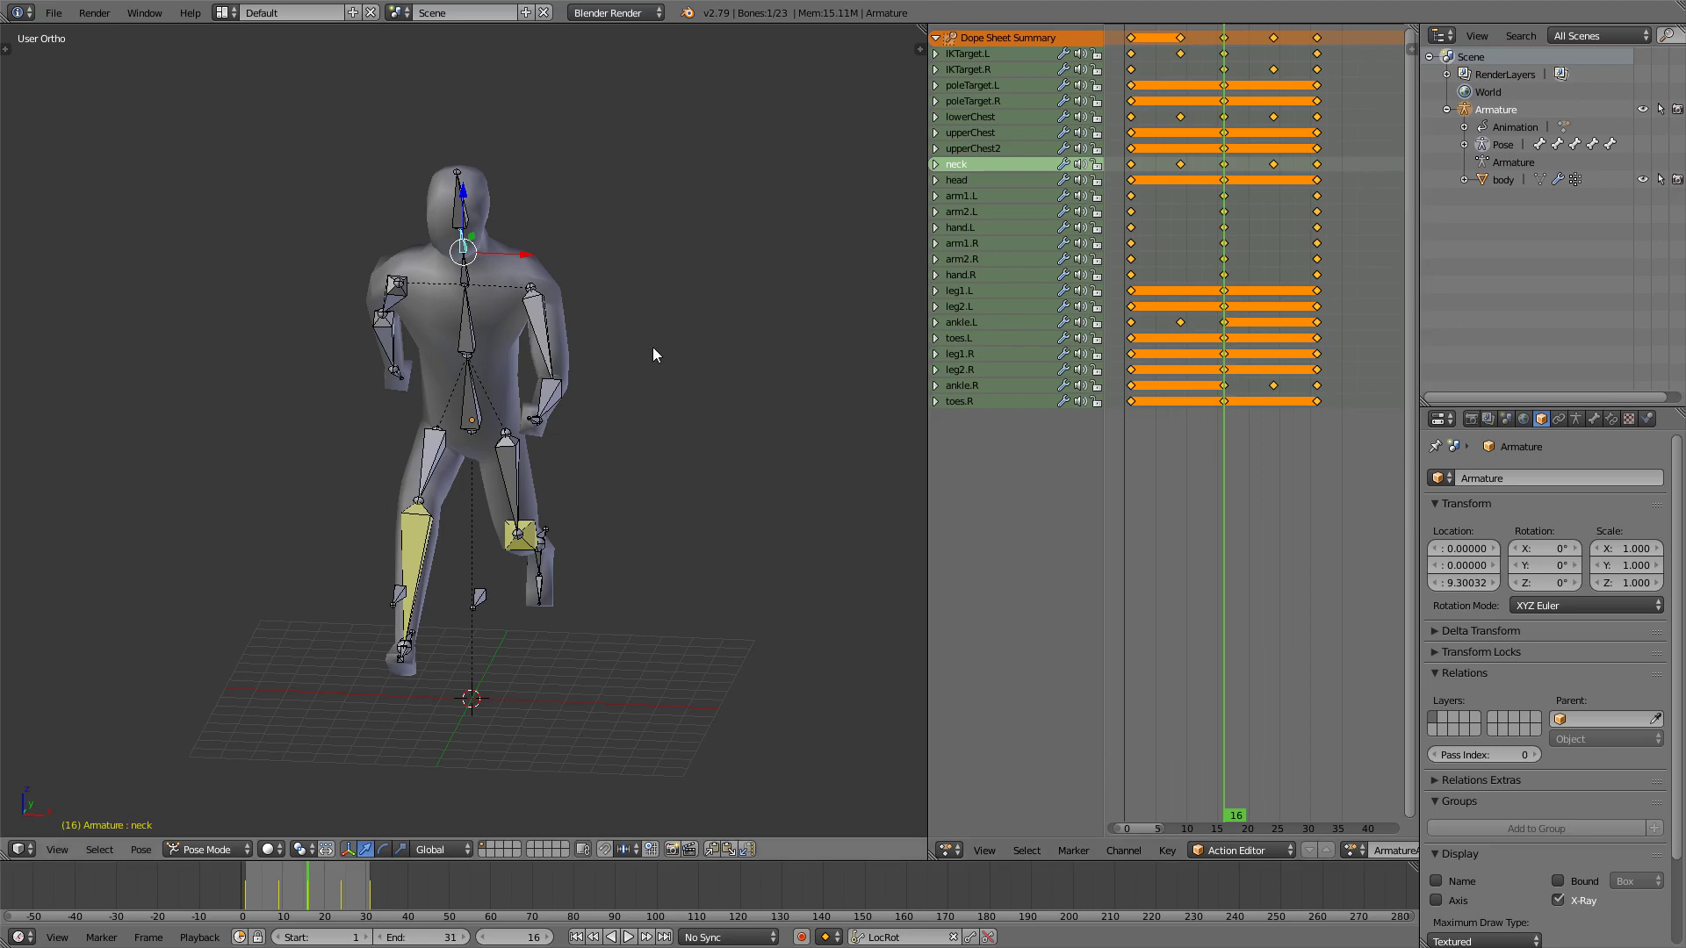
middle_drag(652, 350, 502, 387)
scroll(500, 387, up, 1)
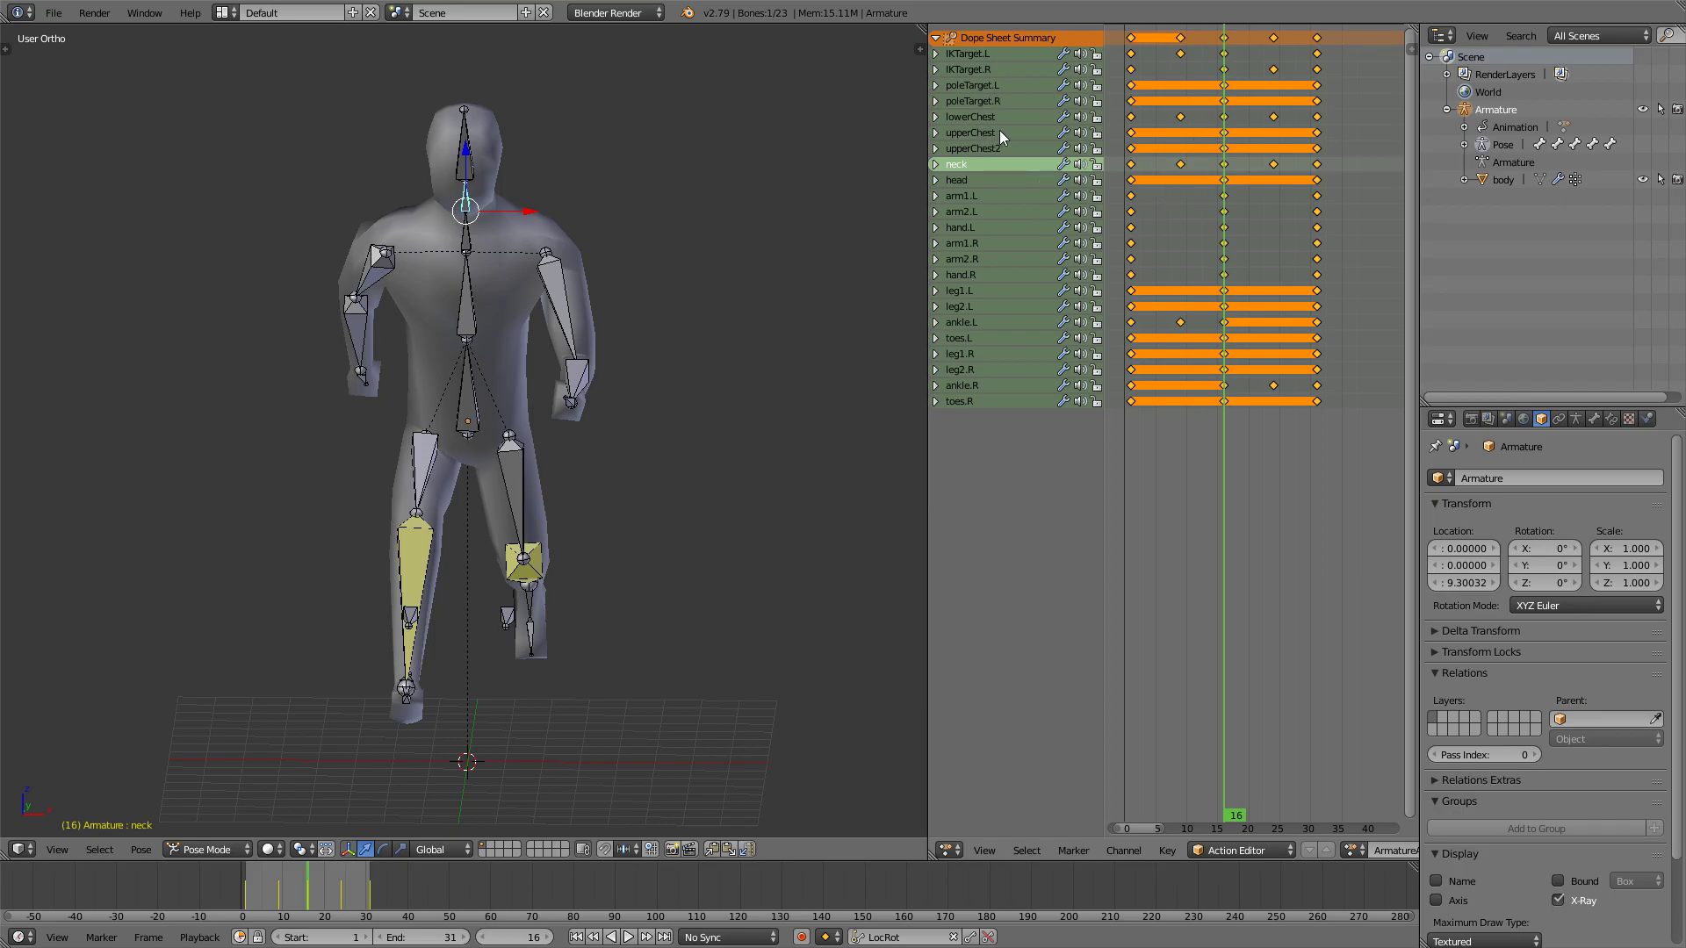
click(1224, 117)
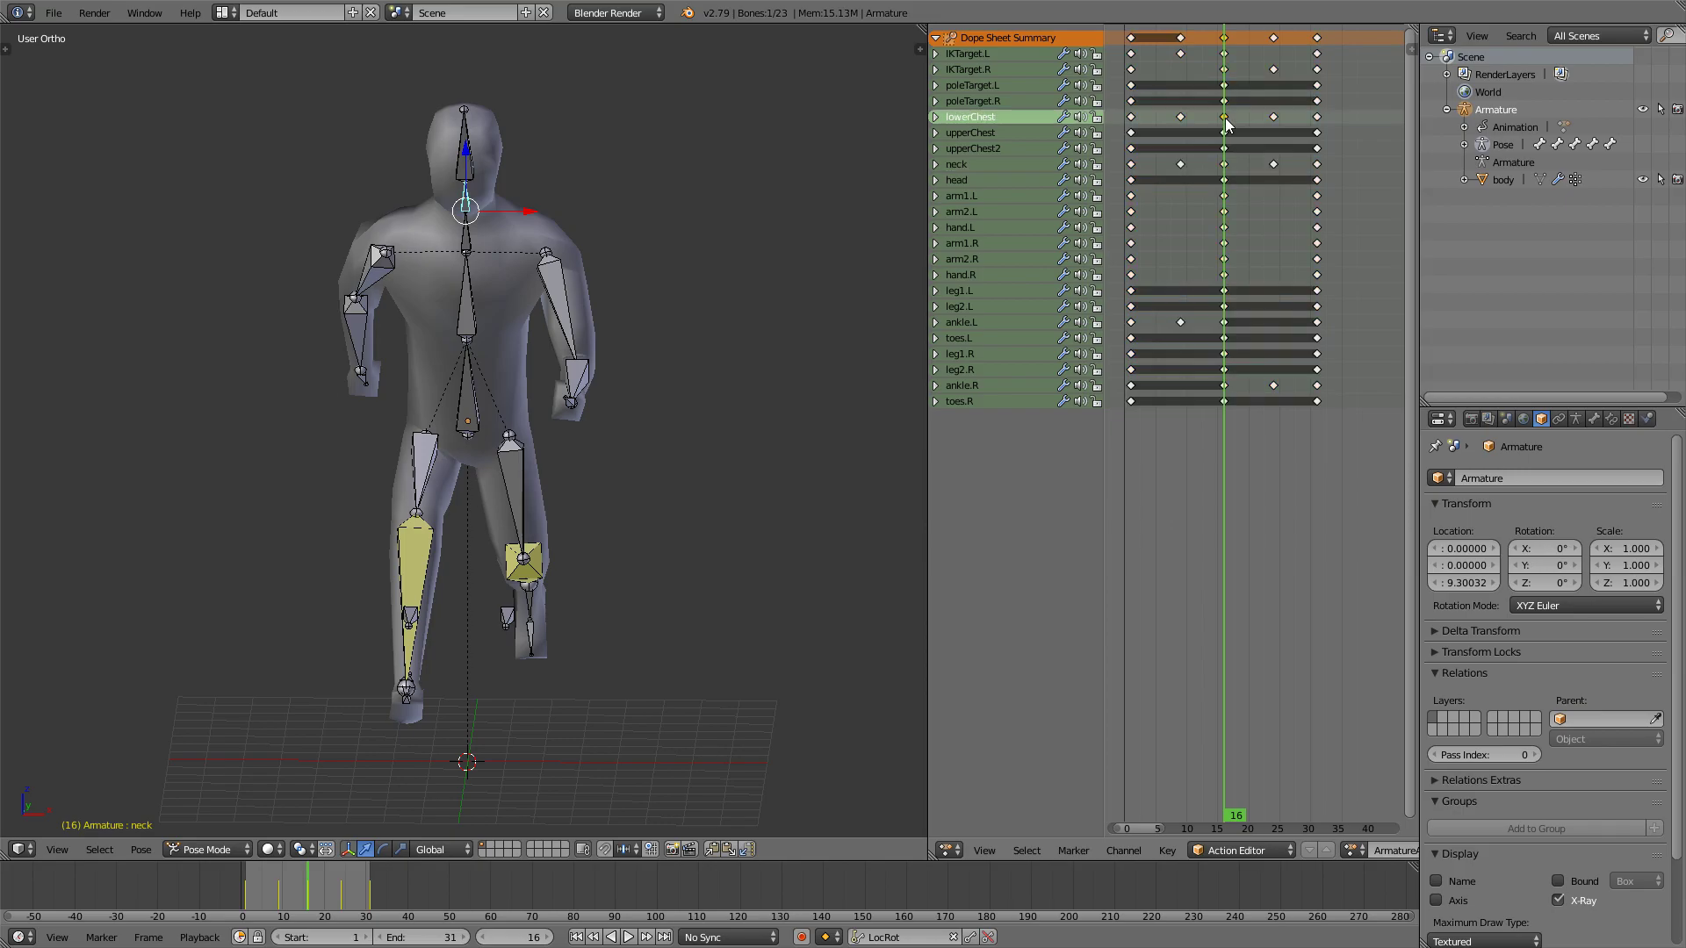
key(x)
click(1226, 125)
key(alt+a)
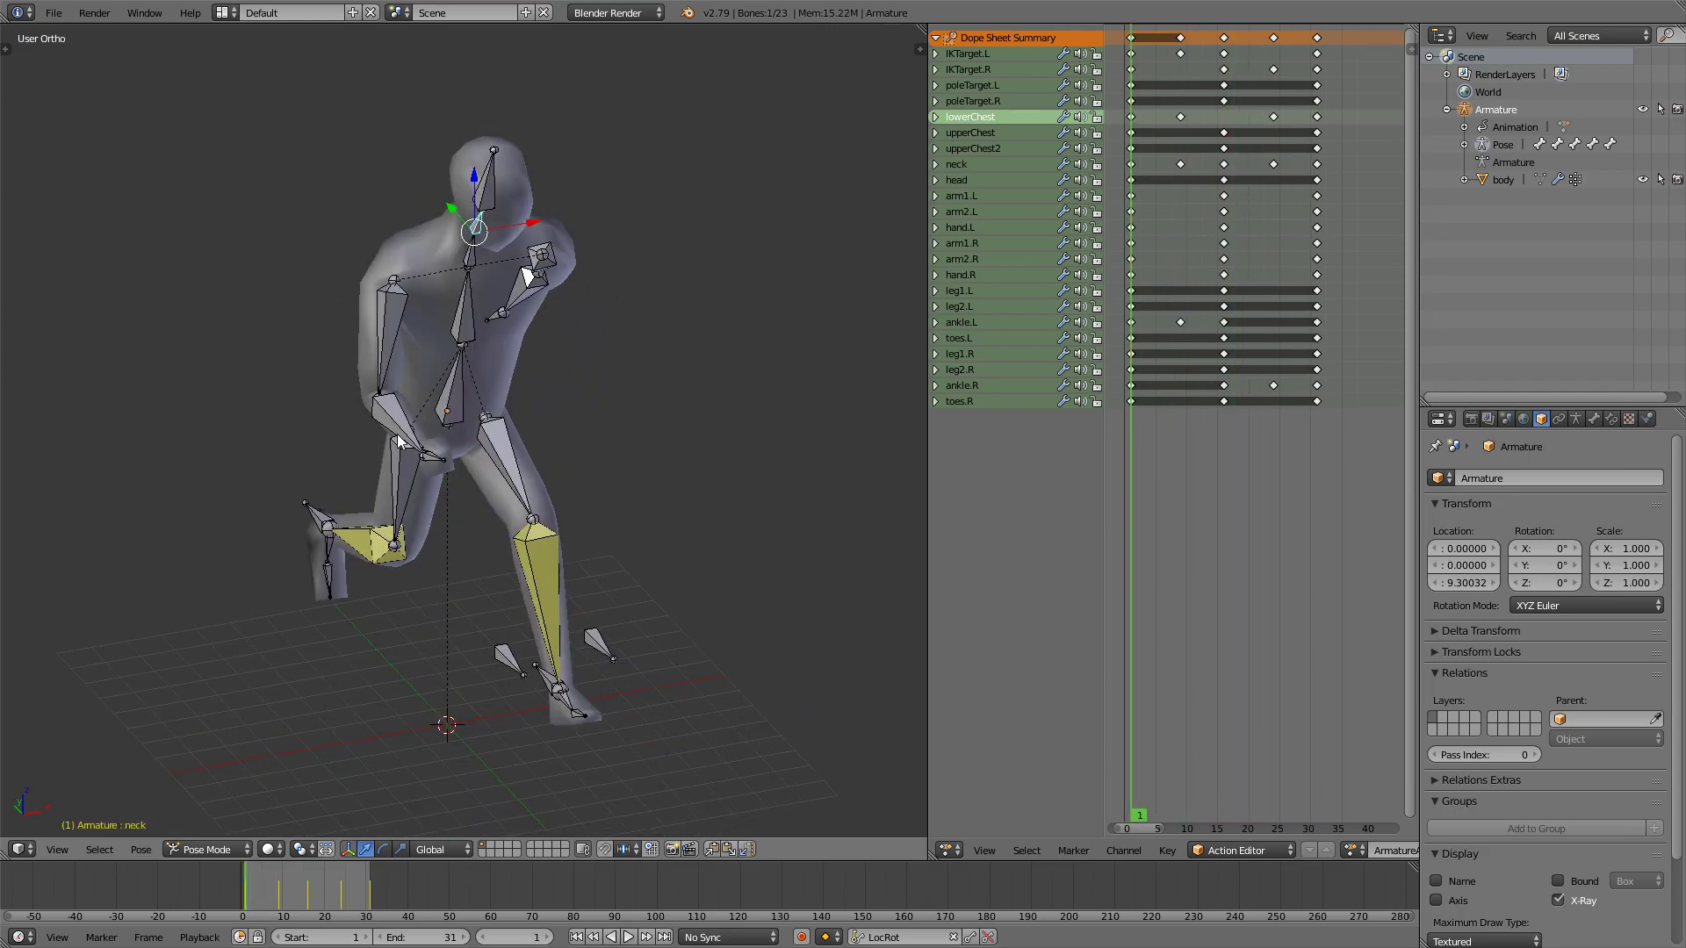
At frame 1, rotate the arm2.R bone around global Z to swing the right forearm inward, and insert a LocRot keyframe
middle_drag(396, 430, 374, 409)
click(375, 420)
scroll(422, 434, up, 4)
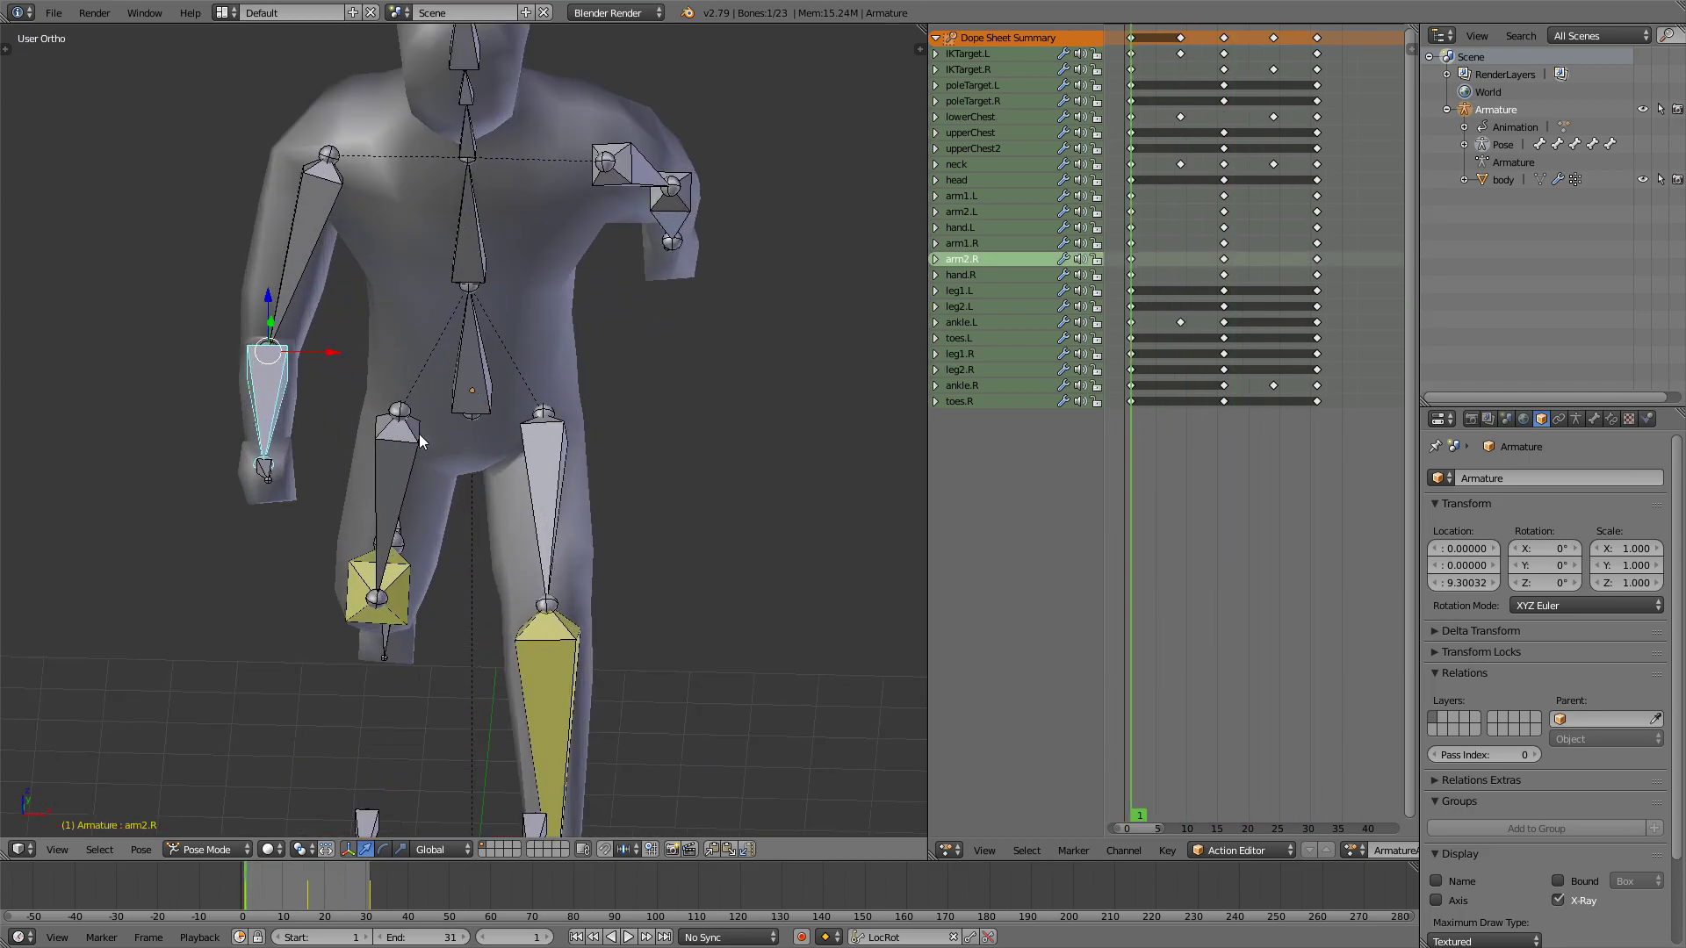
key(r)
key(x)
click(678, 341)
key(r)
key(z)
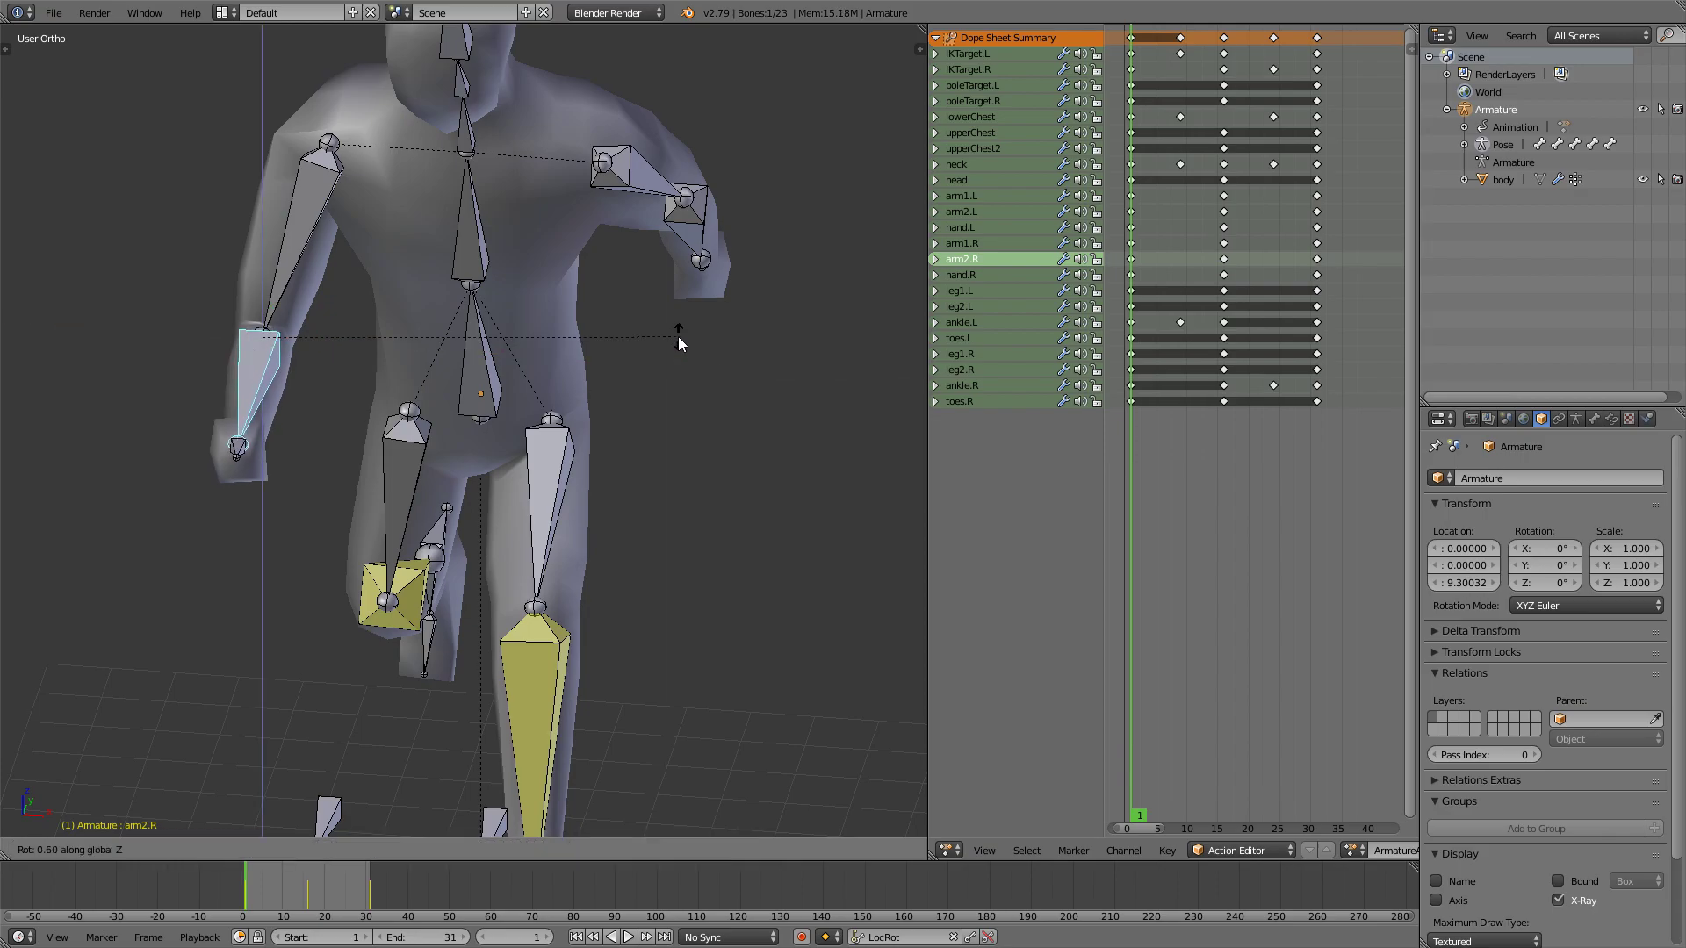
click(635, 286)
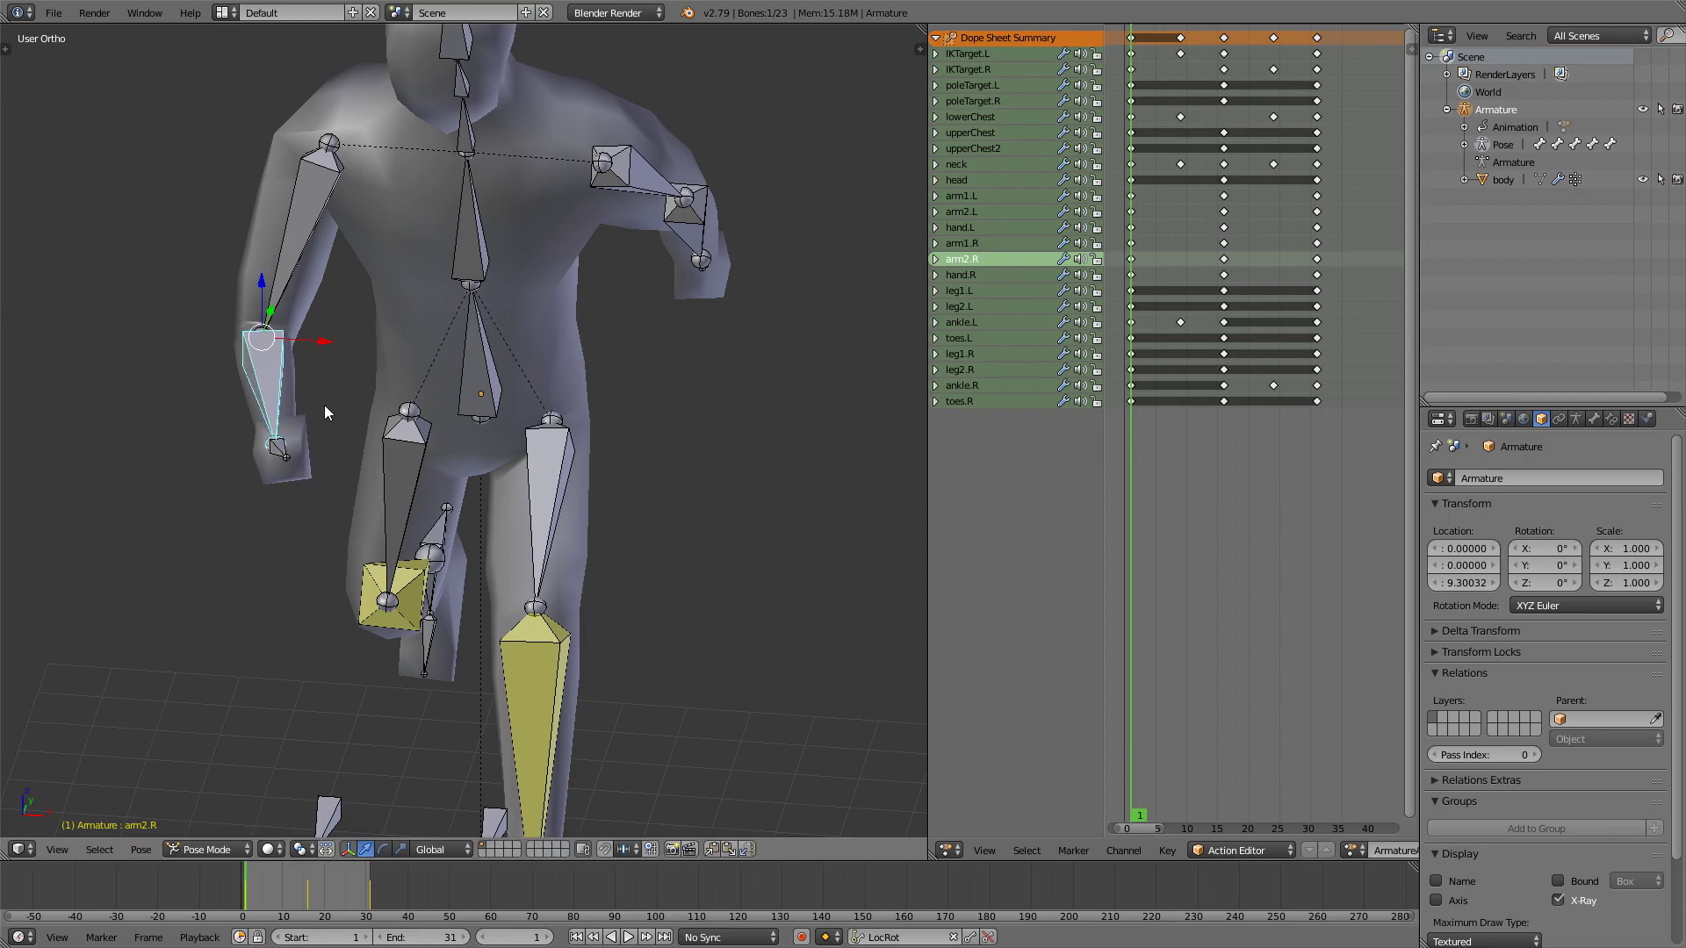
middle_drag(325, 404, 479, 376)
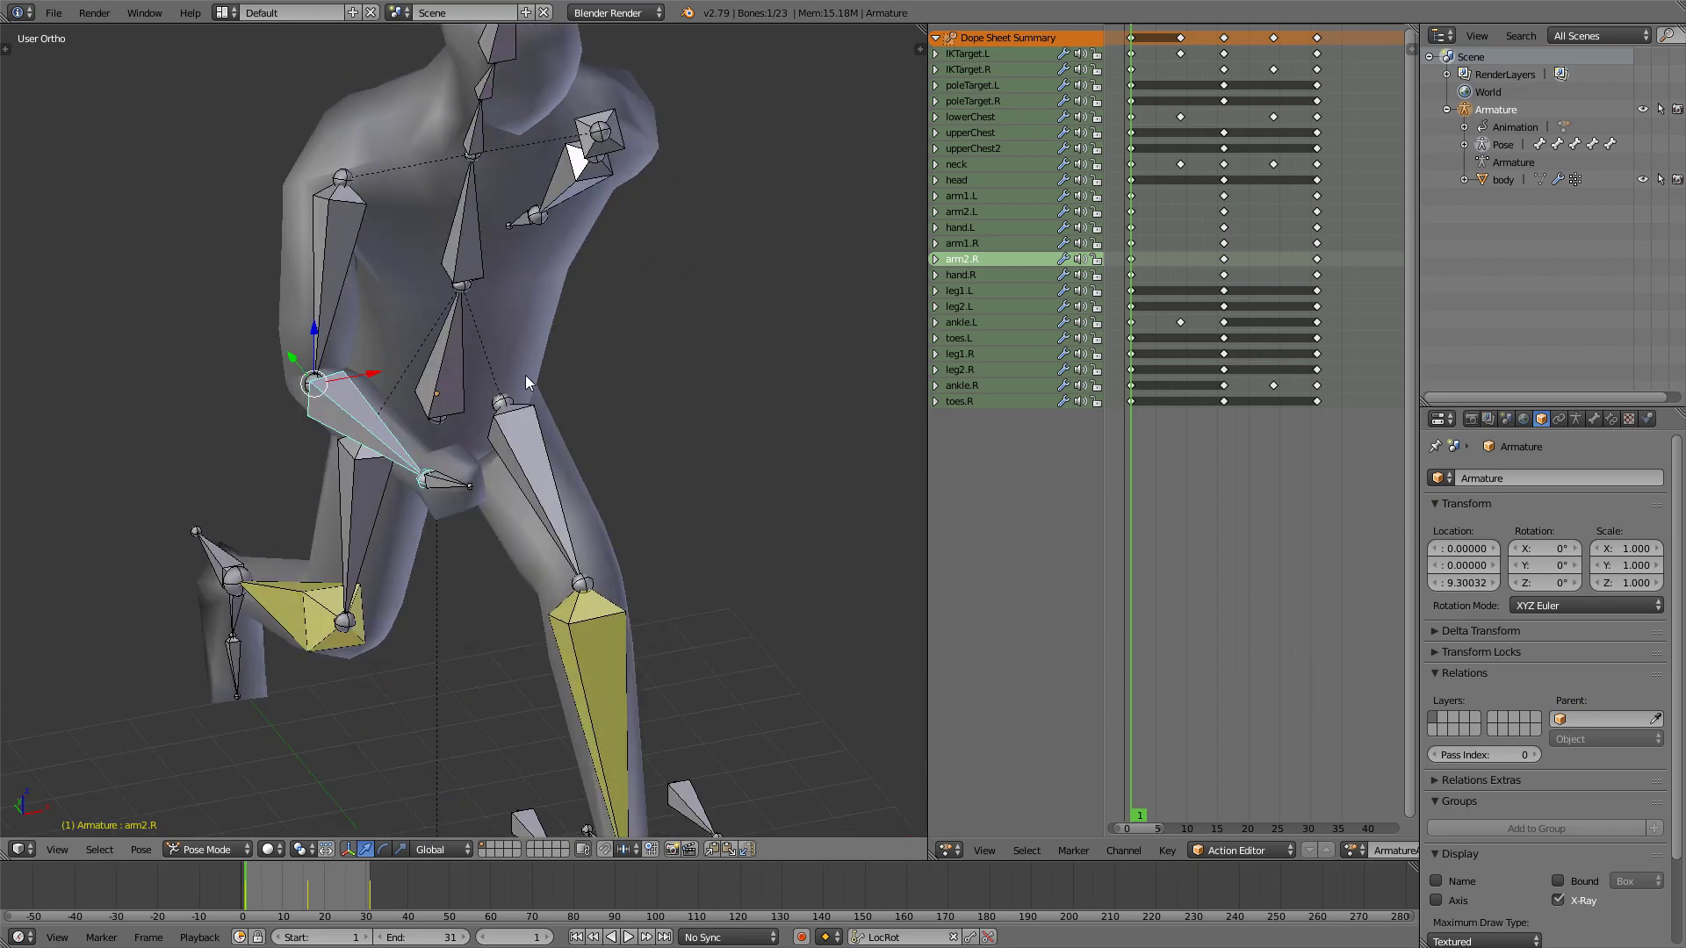
key(i)
Copy the arm2.R pose from frame 1 to frame 31 and insert a LocRot keyframe there
key(ctrl+c)
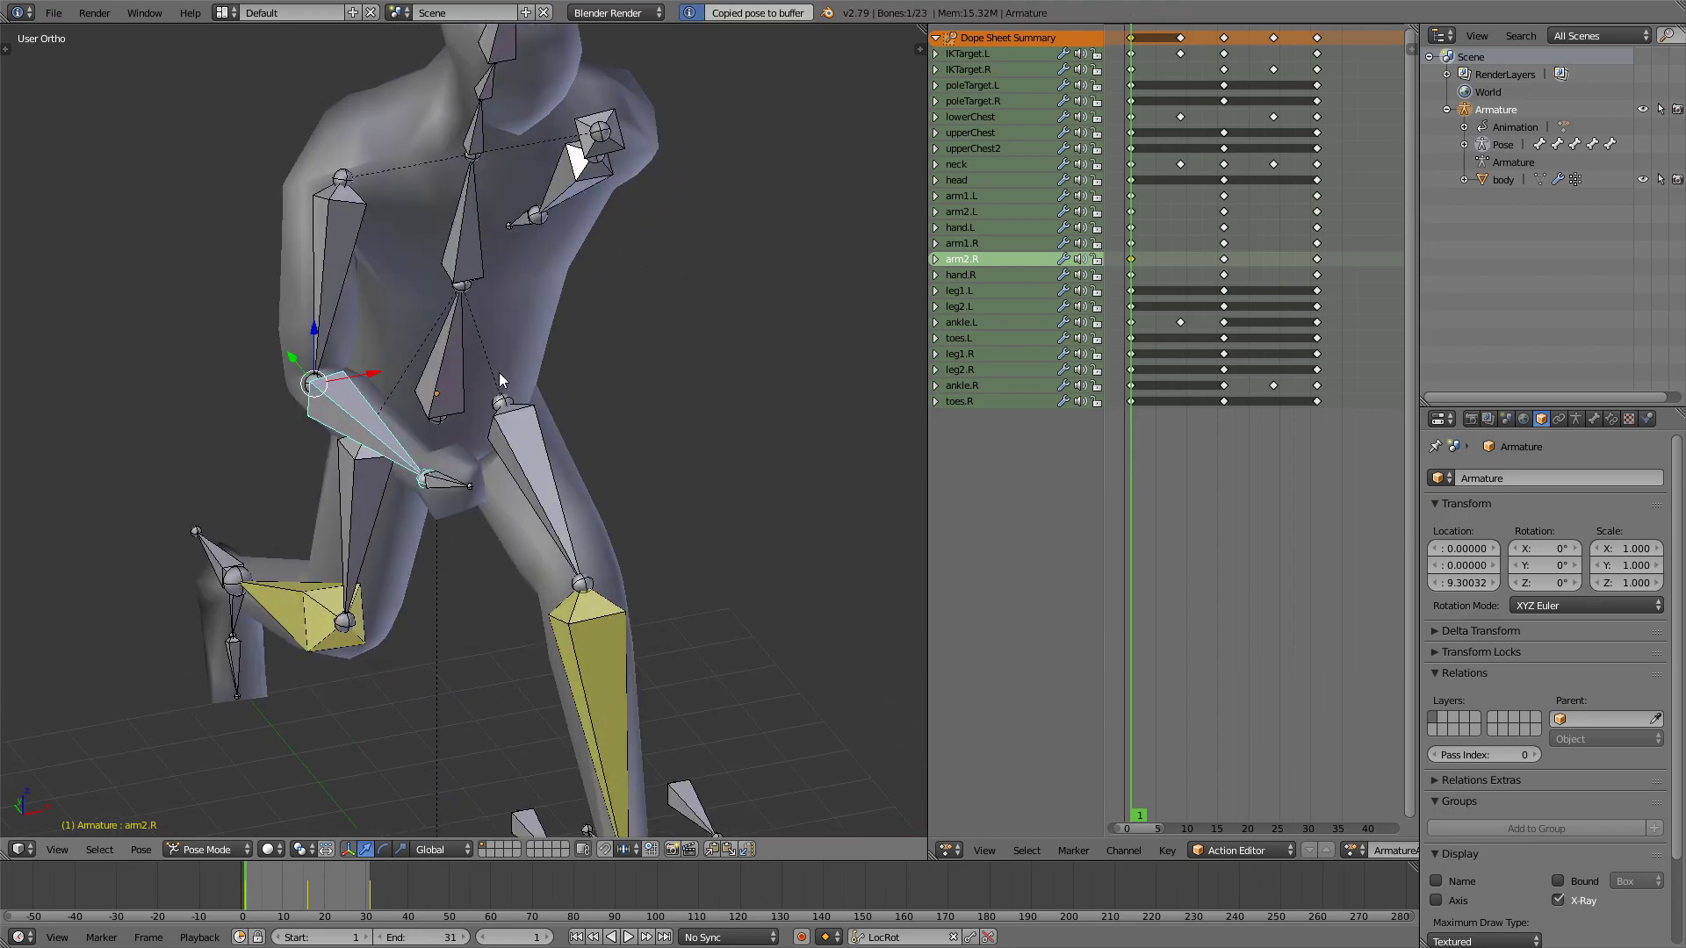
click(1317, 295)
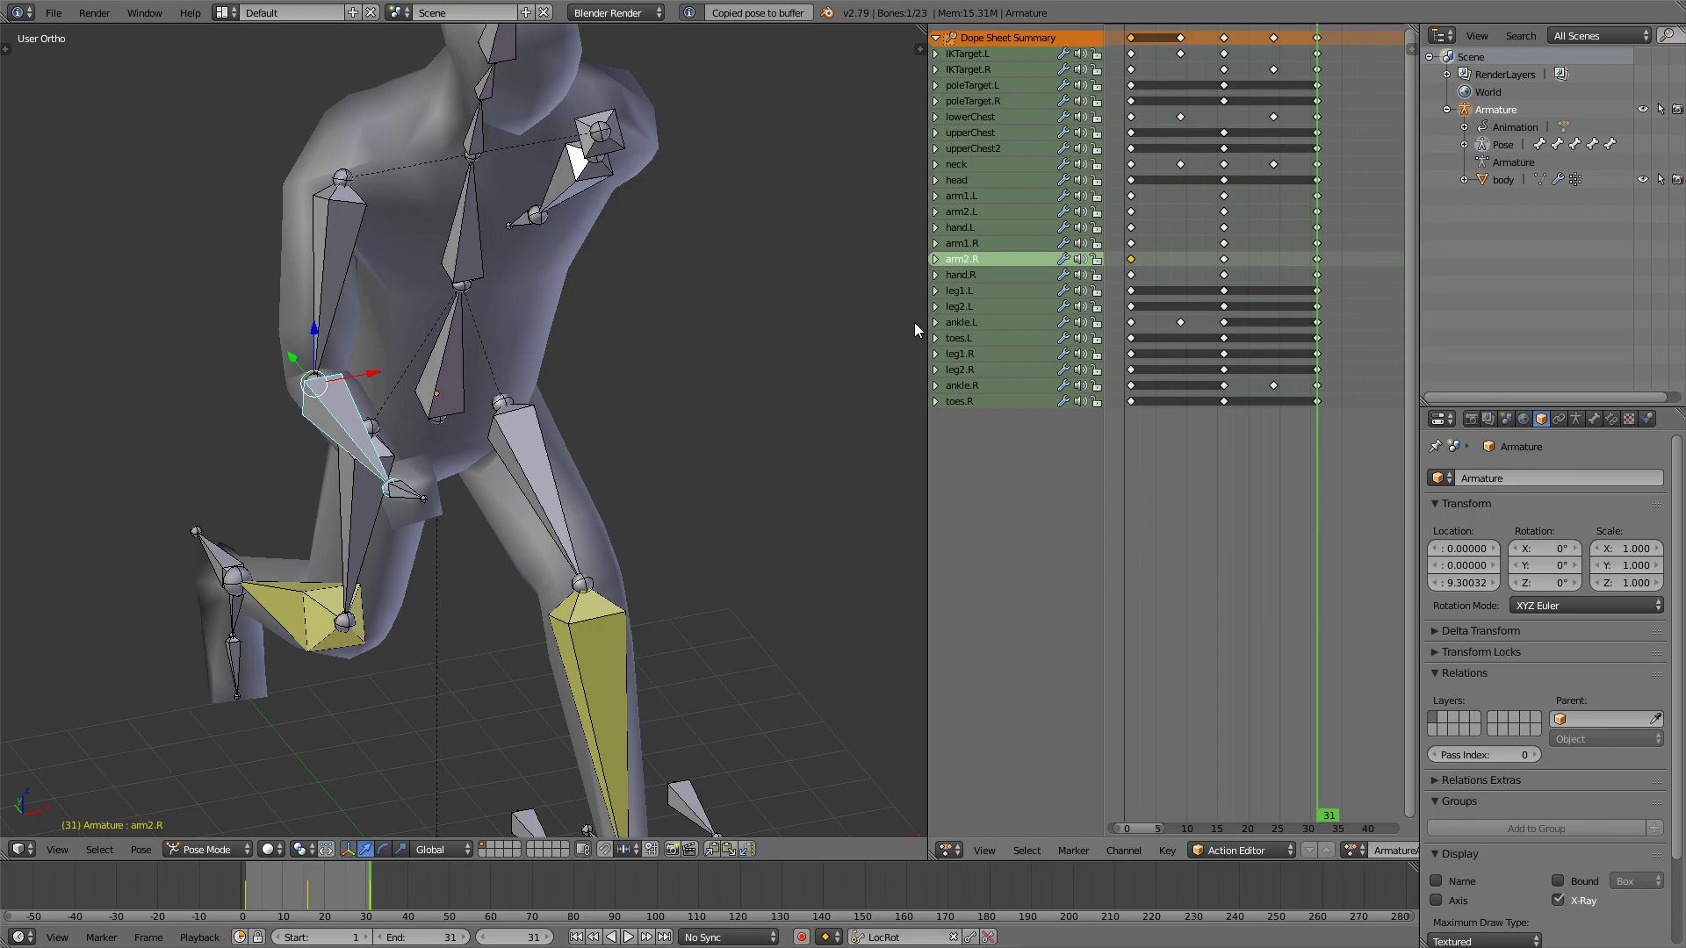
key(ctrl+v)
key(i)
At frame 31, rotate the arm2.L bone around global Y to bring the left forearm inward, and insert a LocRot keyframe
middle_drag(564, 335, 569, 346)
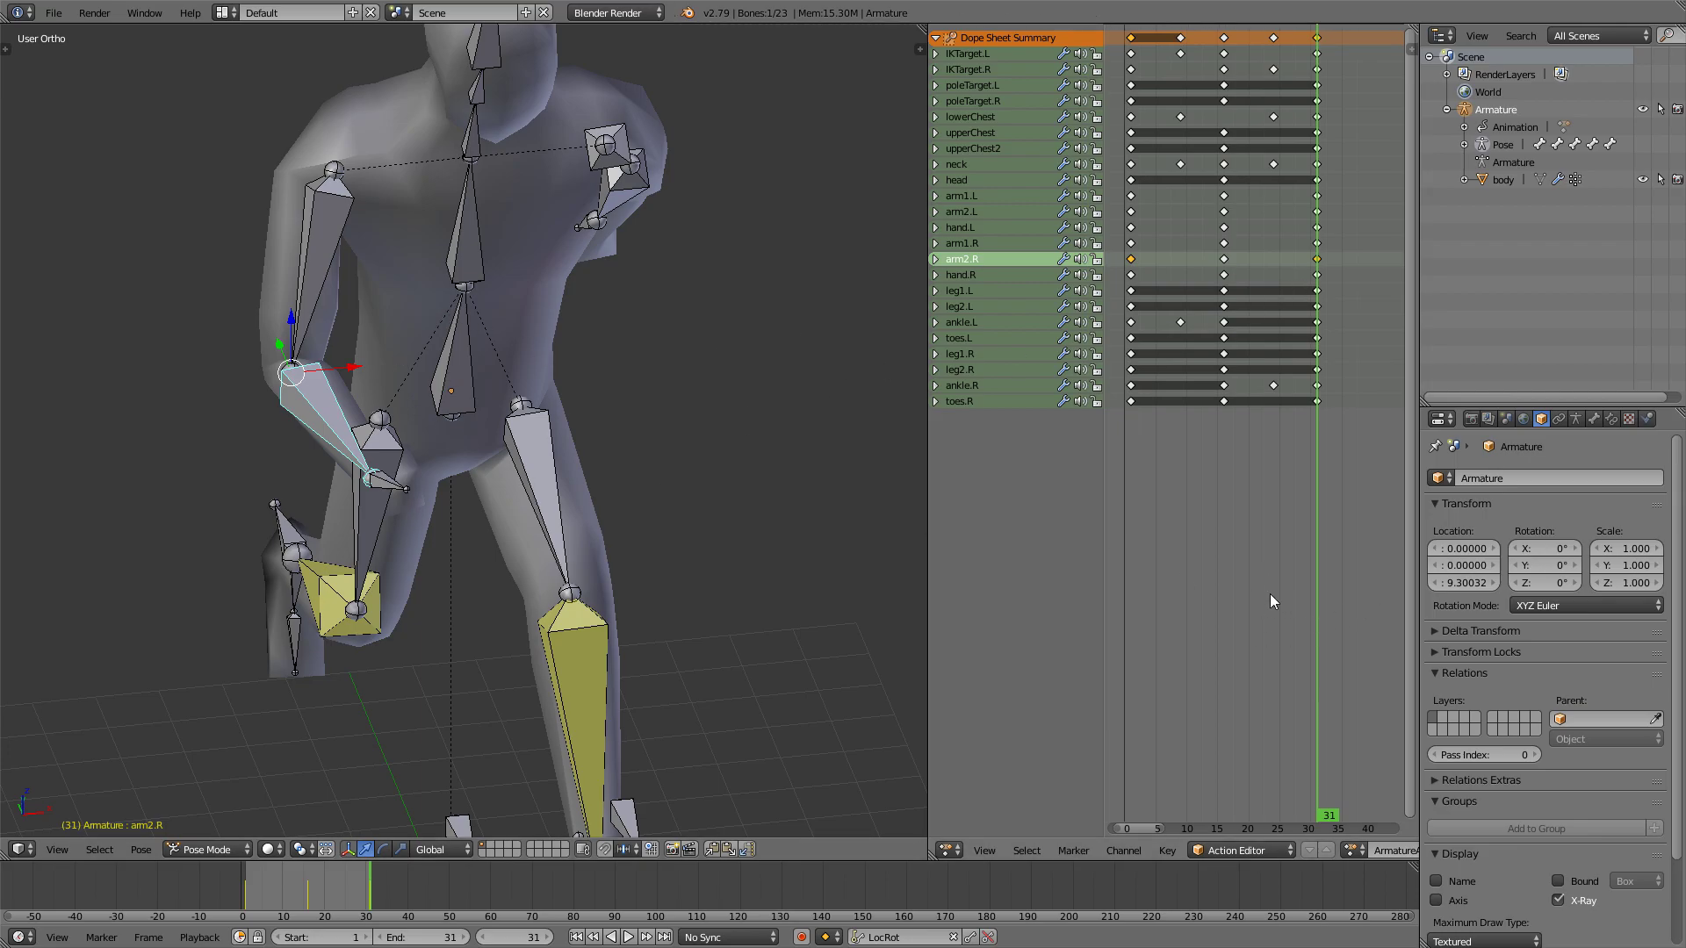
middle_drag(377, 450, 376, 382)
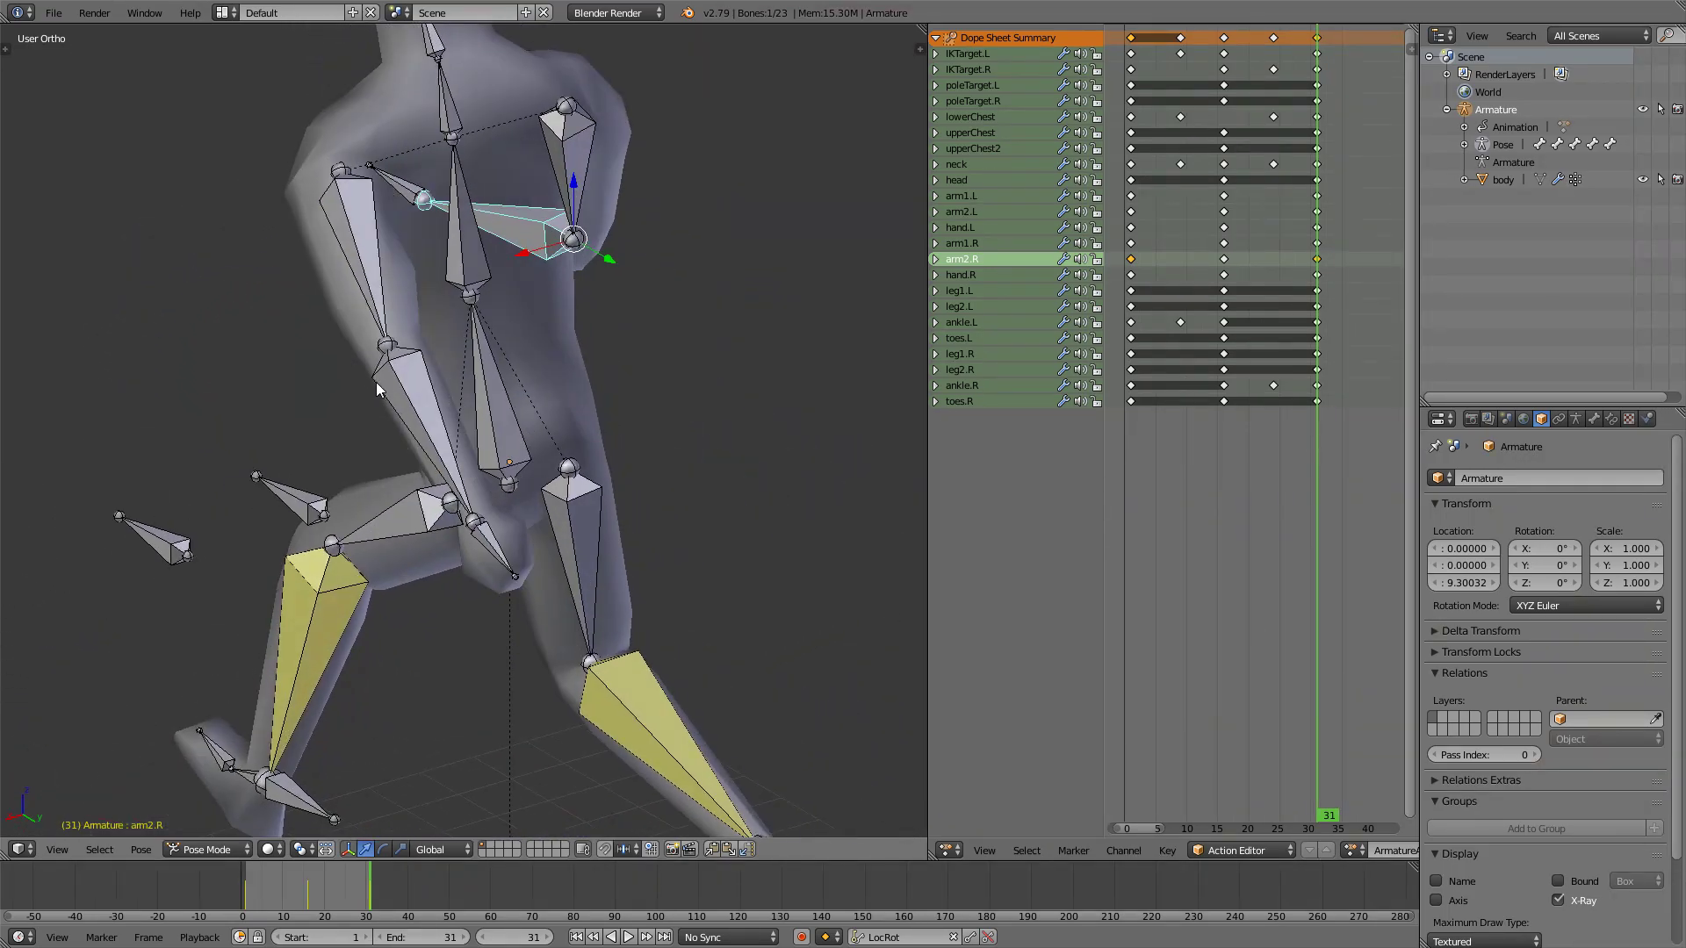
right_click(415, 387)
middle_drag(559, 395, 502, 388)
key(r)
key(y)
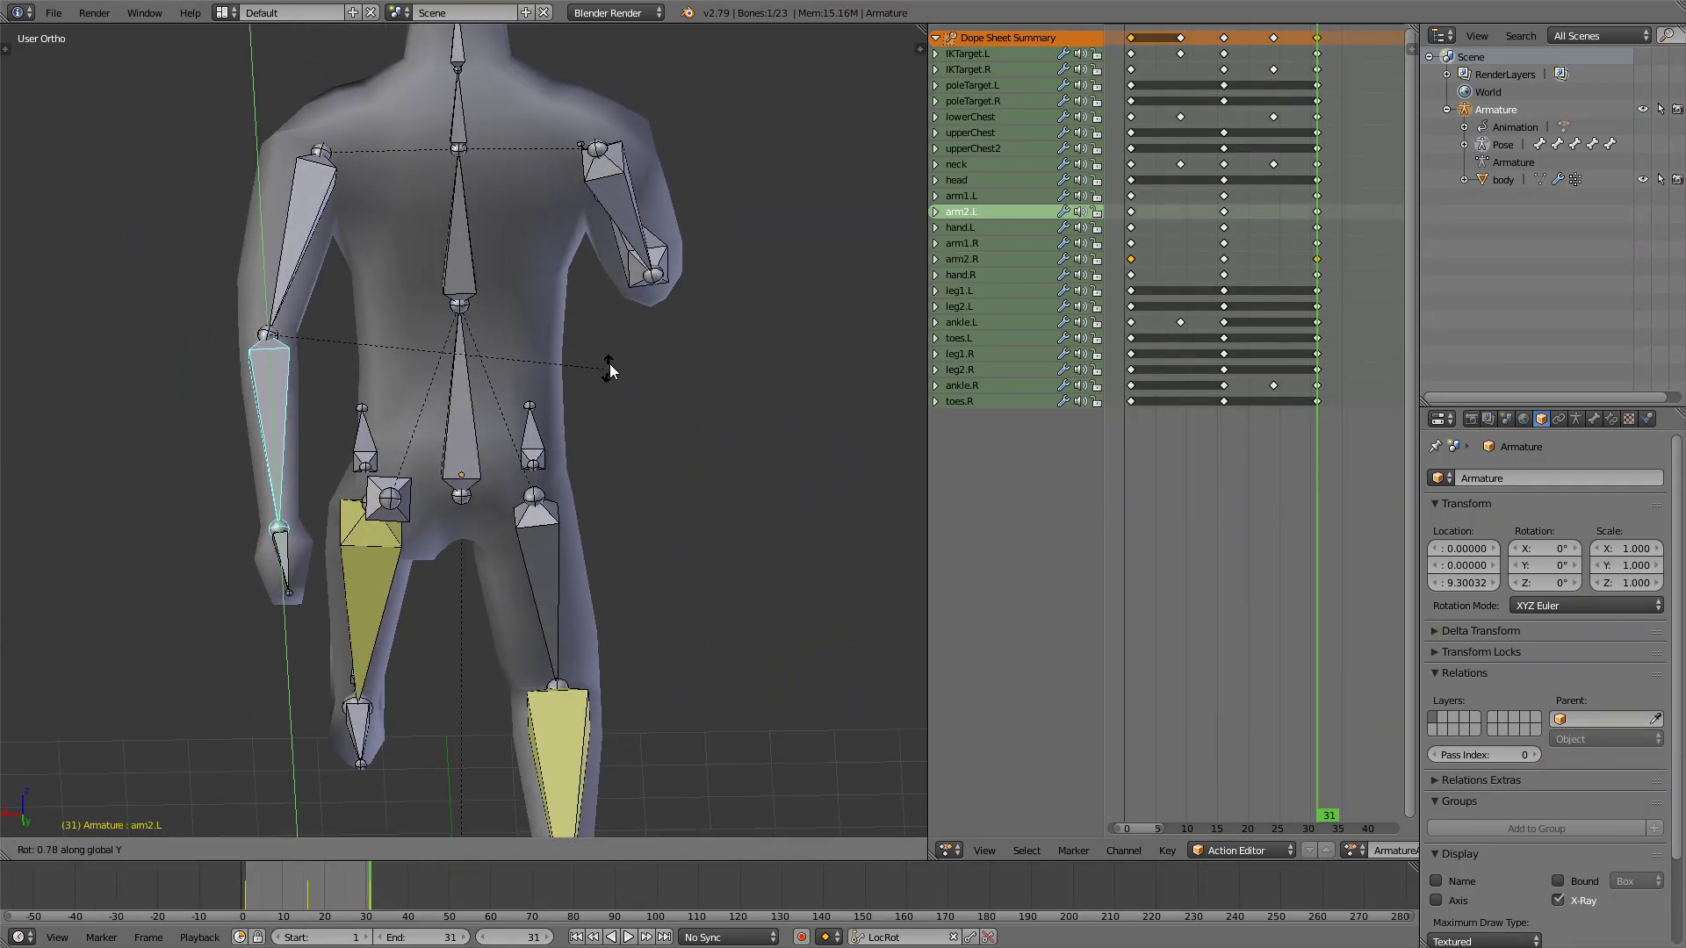
click(593, 303)
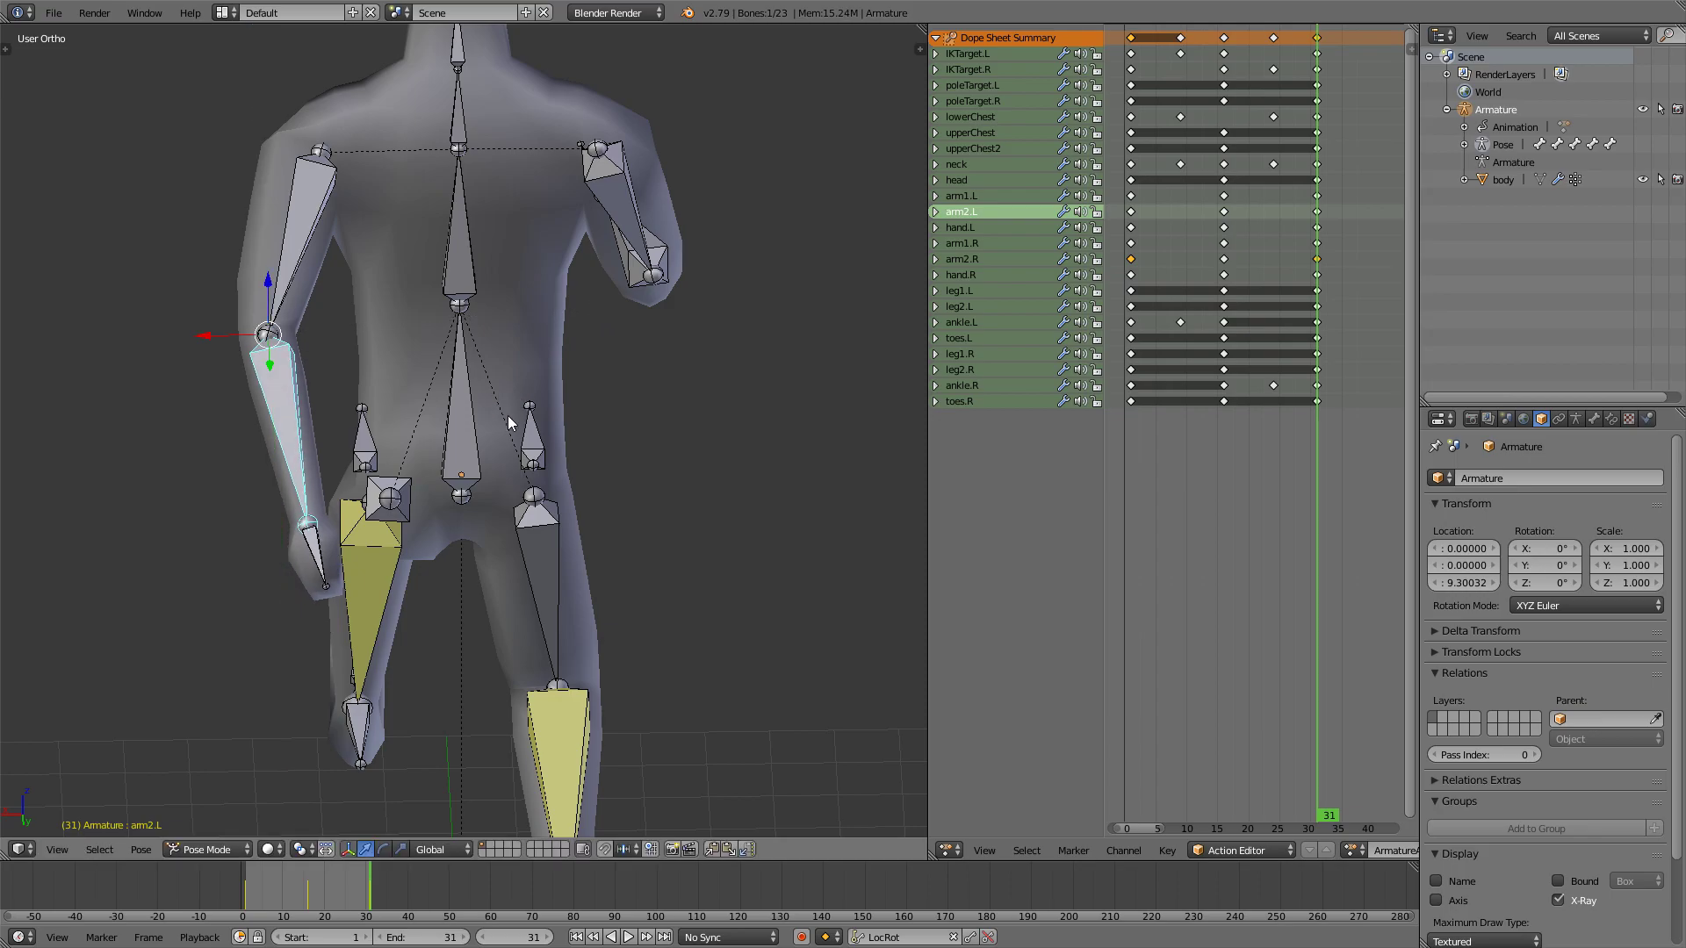
key(i)
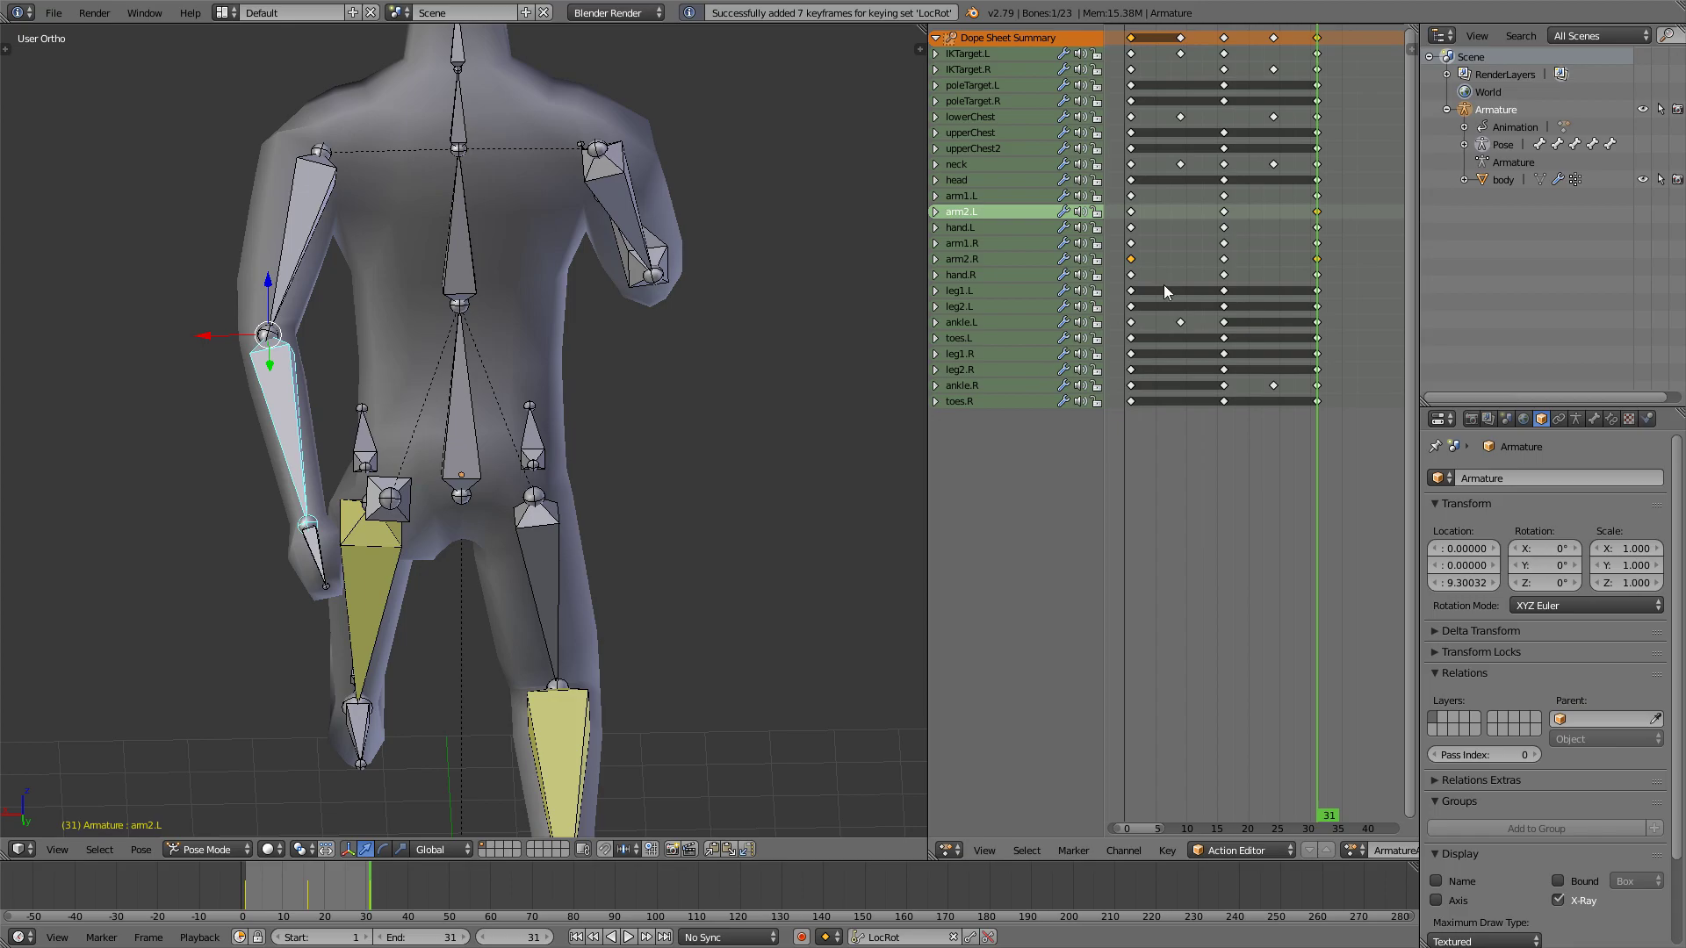
Insert a LocRot keyframe for the same arm2.L pose at frame 1 and play back the run cycle
click(1134, 290)
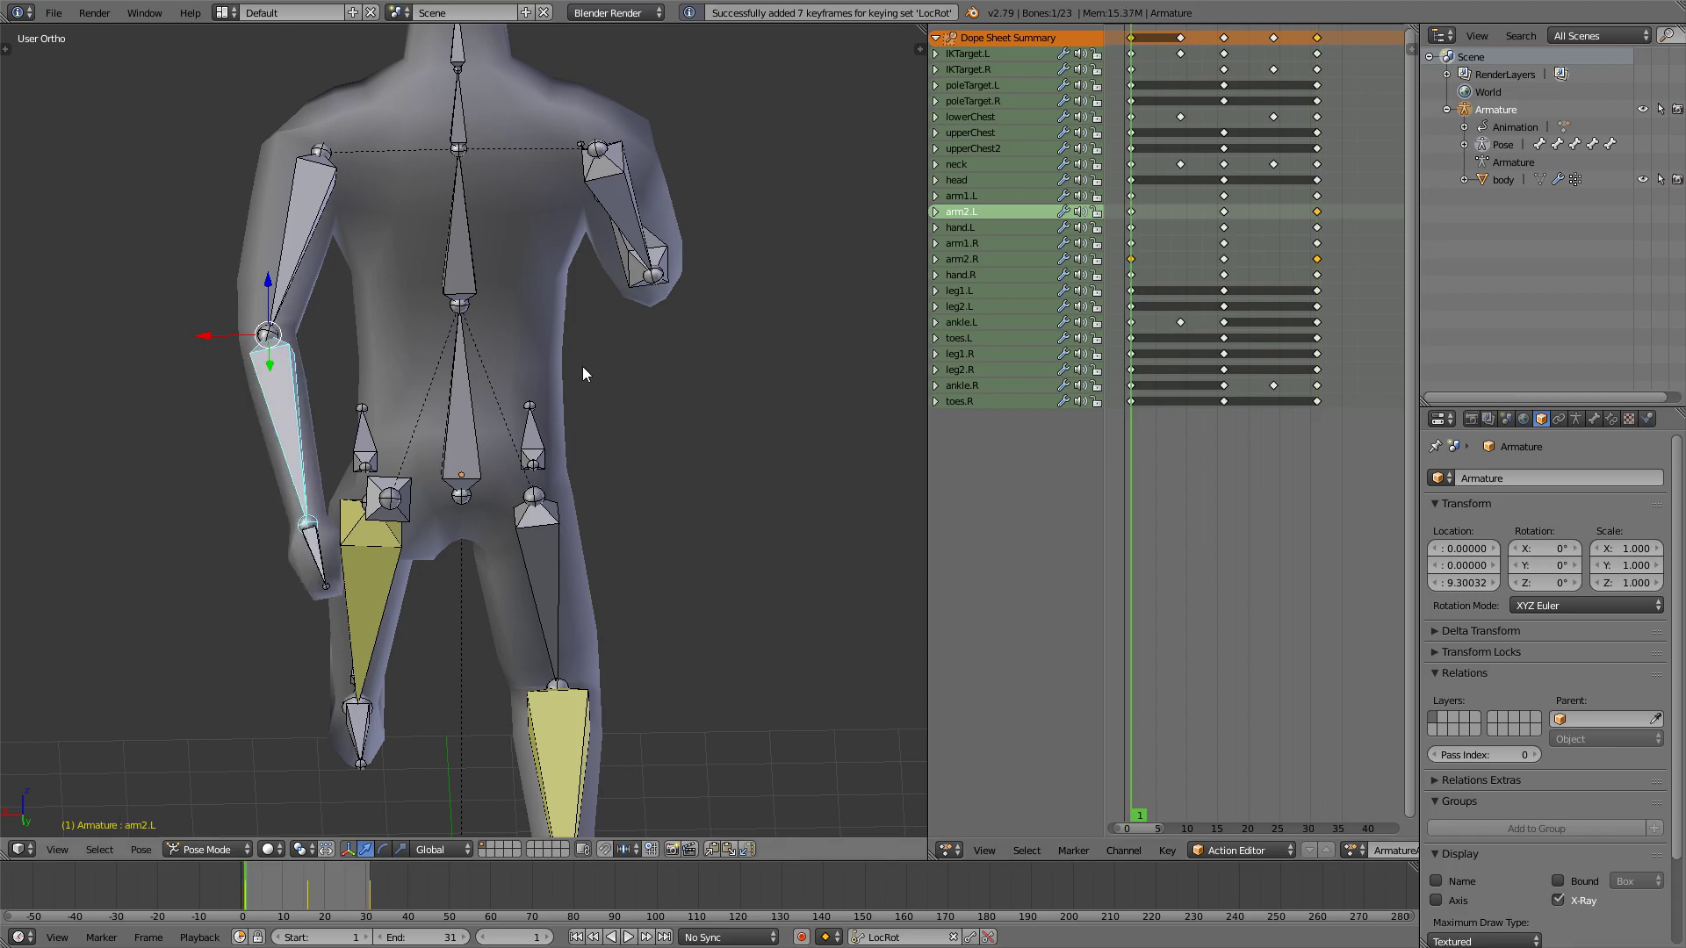
key(i)
middle_drag(576, 367, 879, 350)
scroll(744, 351, down, 4)
key(alt+a)
key(Escape)
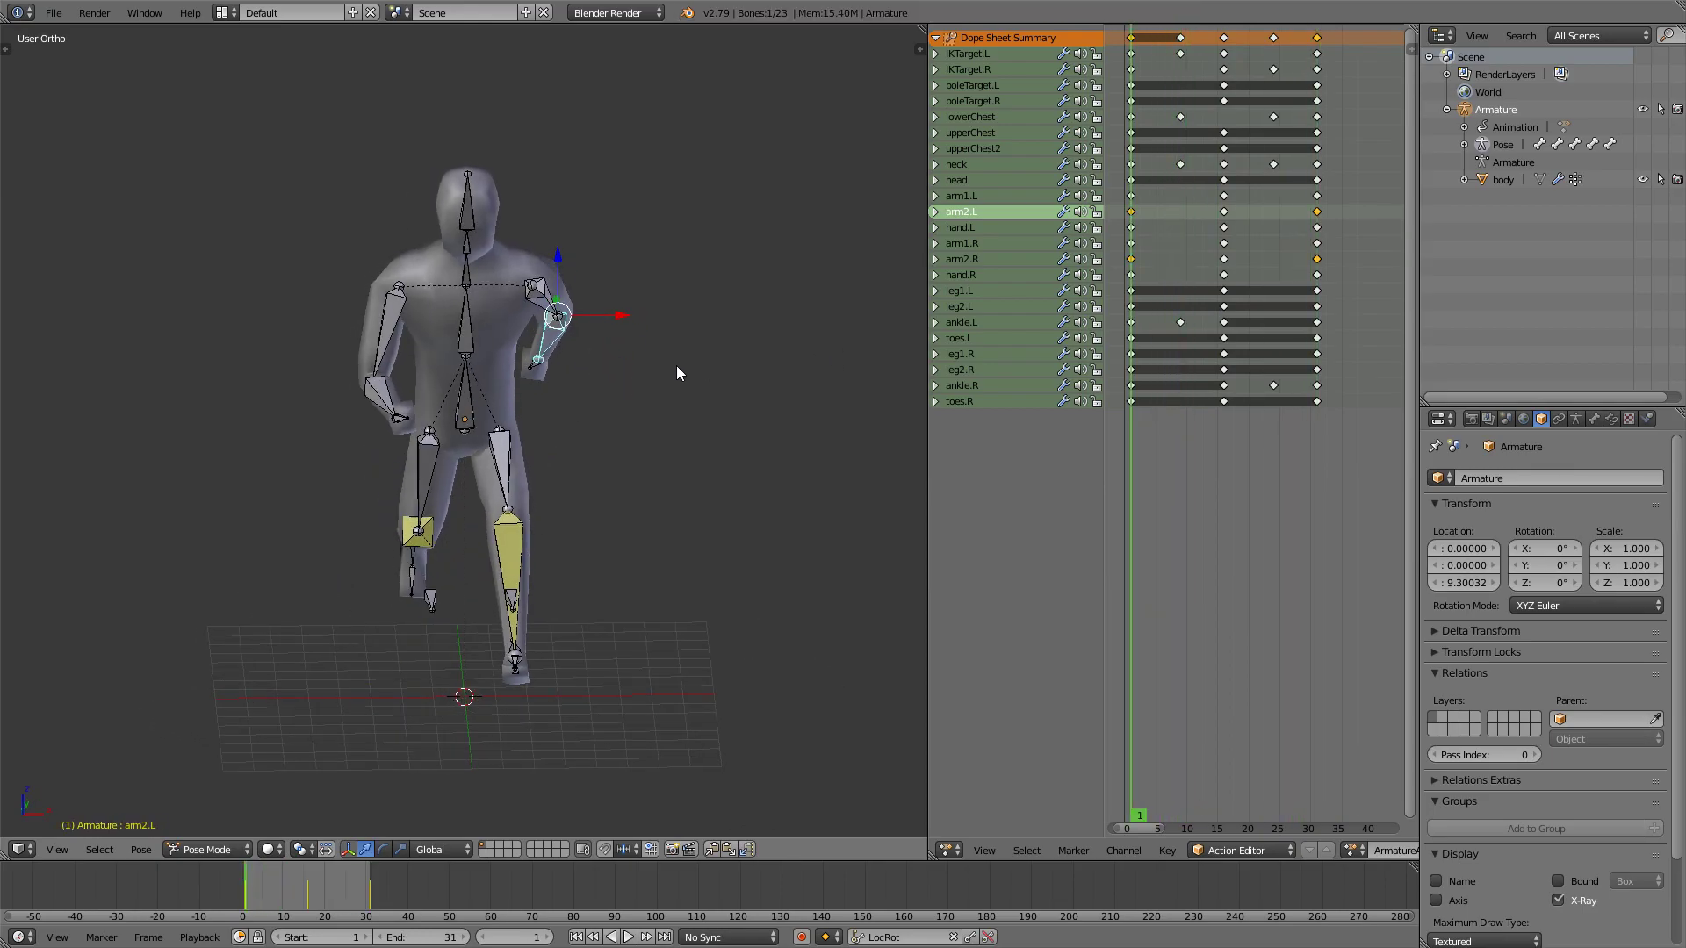
At frame 16, rotate the arm2.L bone around global X and Z to bring the left forearm inward, and insert a LocRot keyframe
drag(1293, 309, 1223, 314)
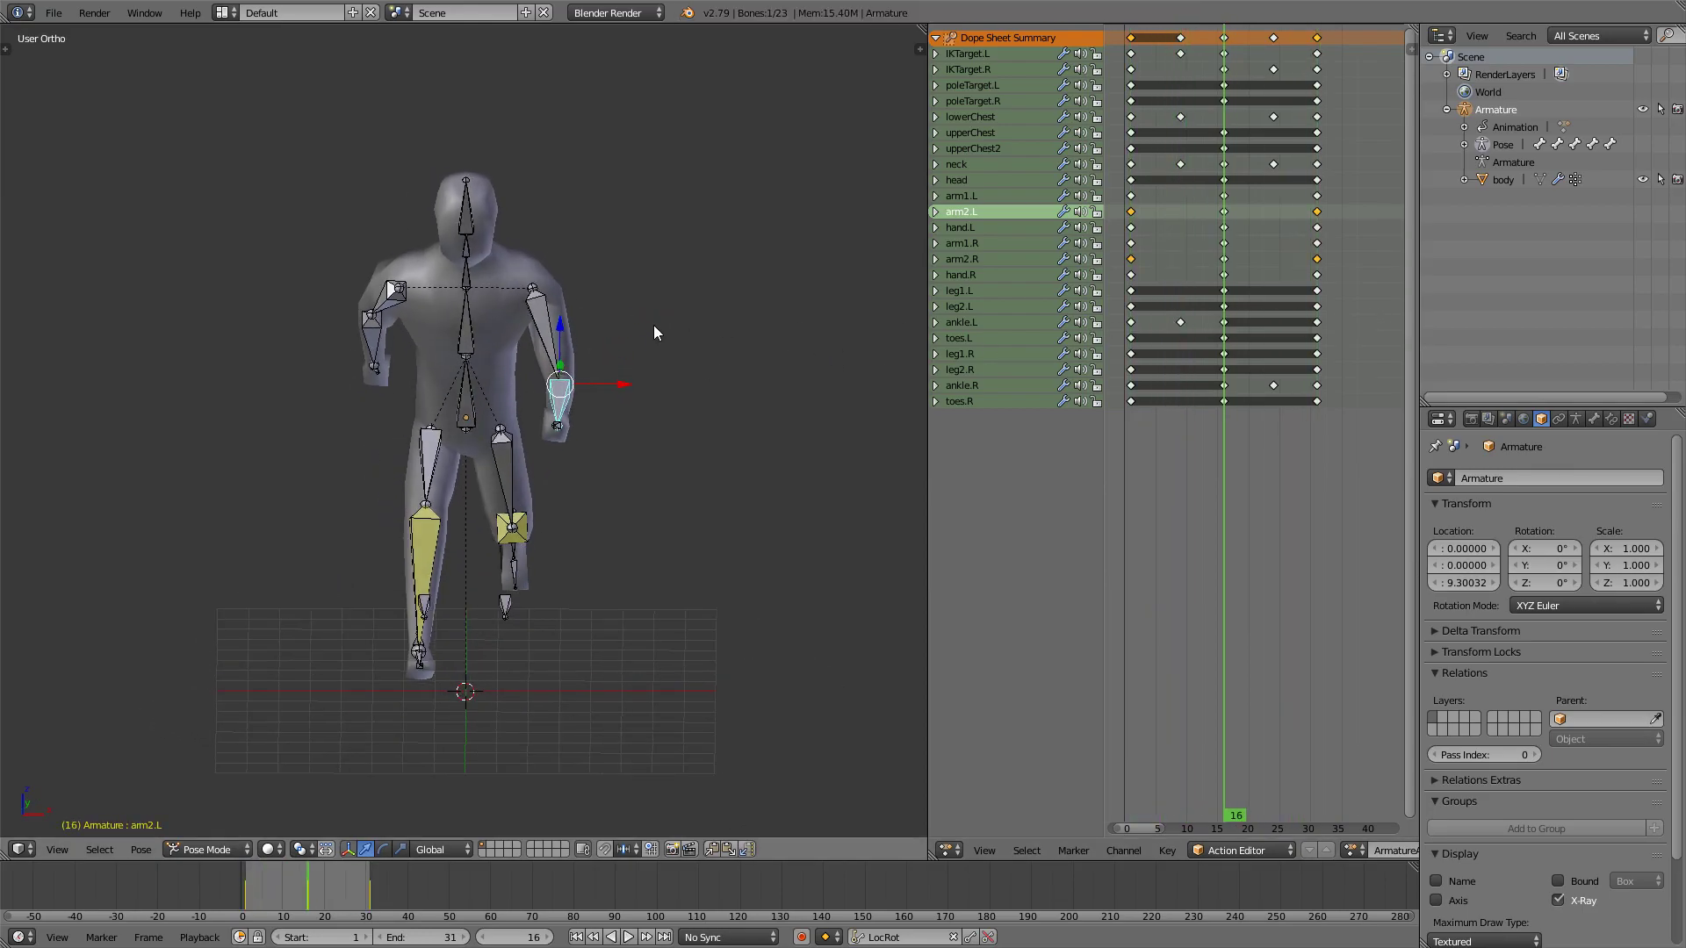
middle_drag(653, 325, 648, 334)
scroll(694, 368, up, 3)
middle_drag(720, 399, 736, 418)
key(r)
key(x)
click(715, 423)
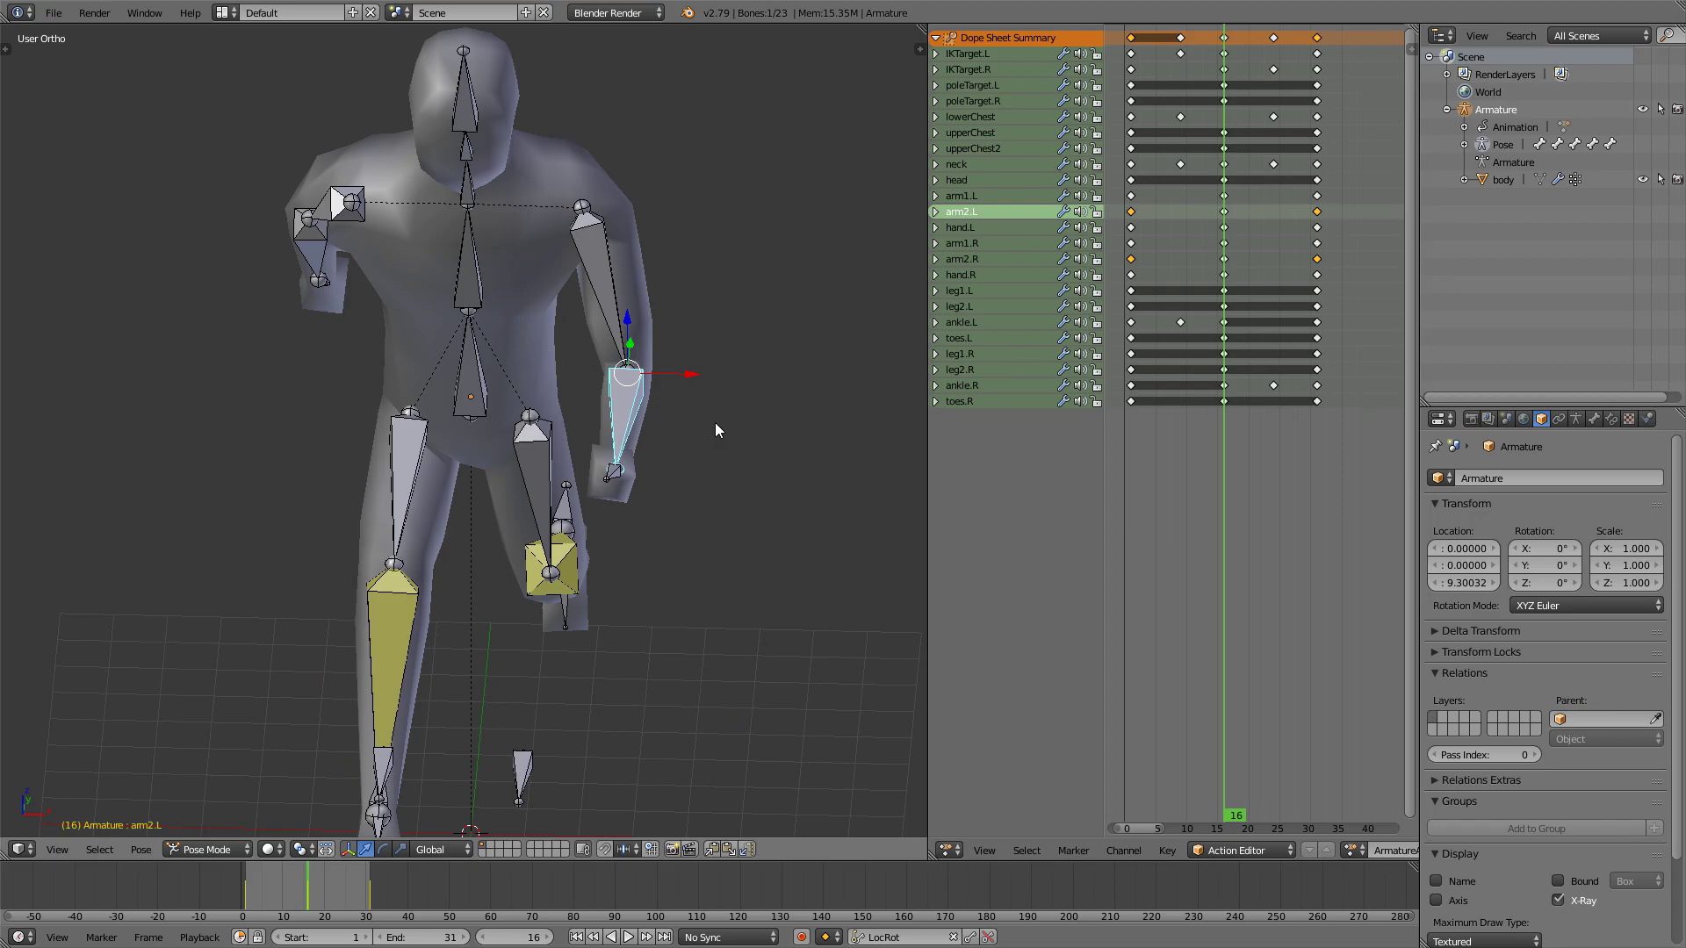
key(r)
key(z)
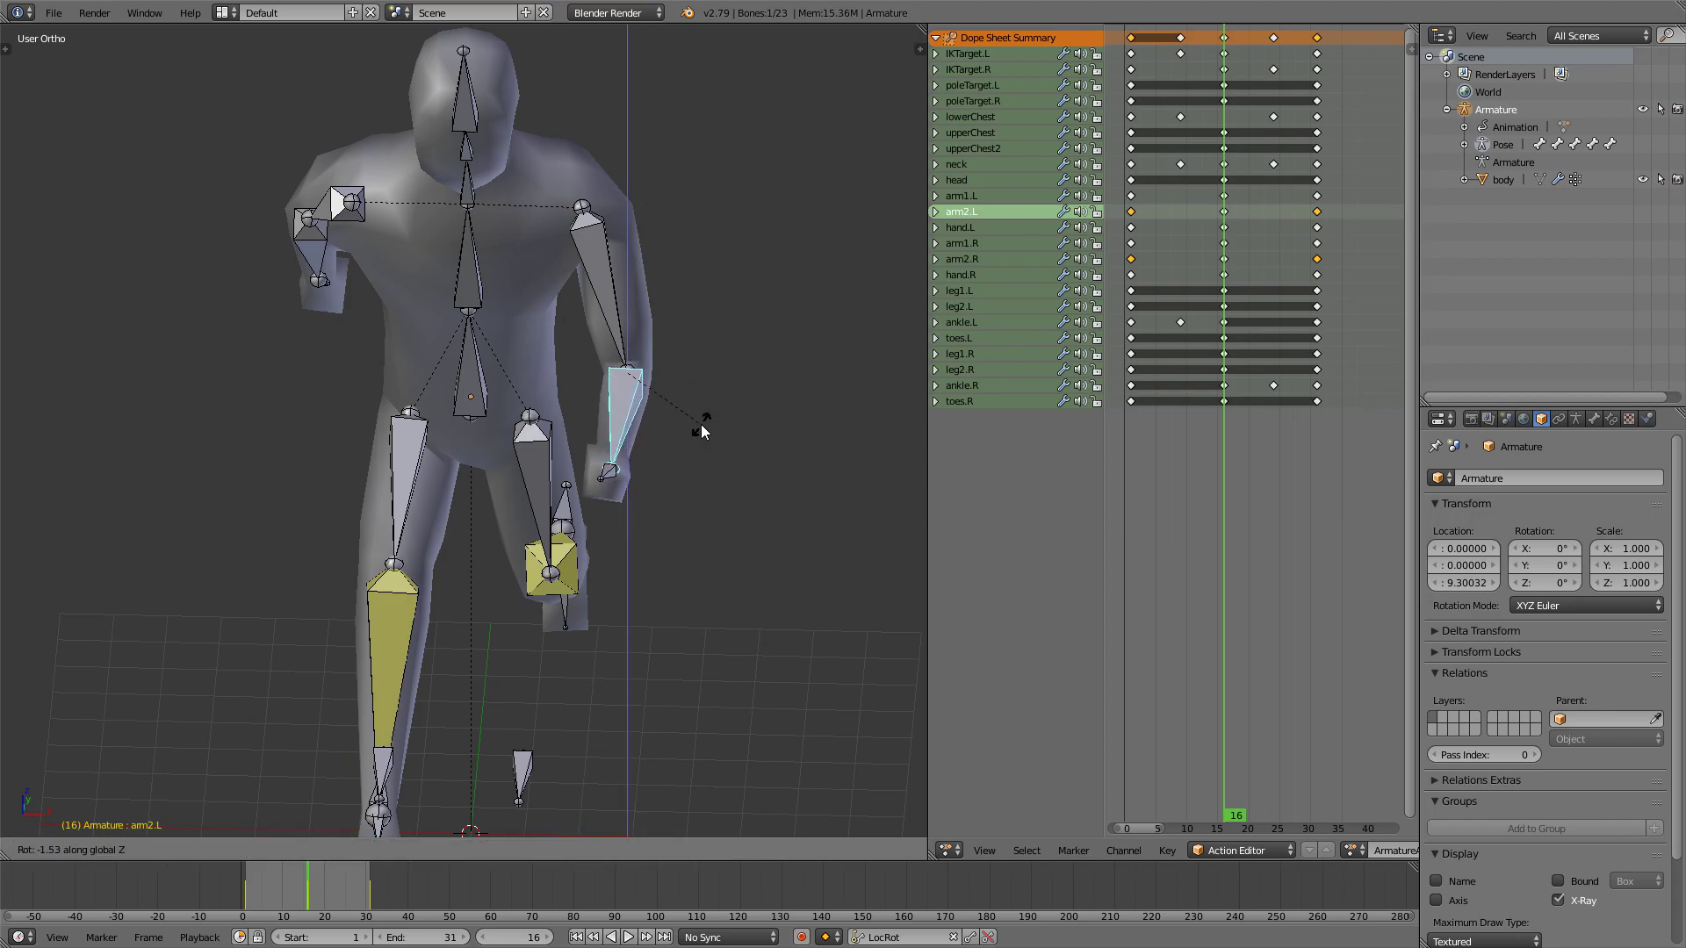
click(687, 424)
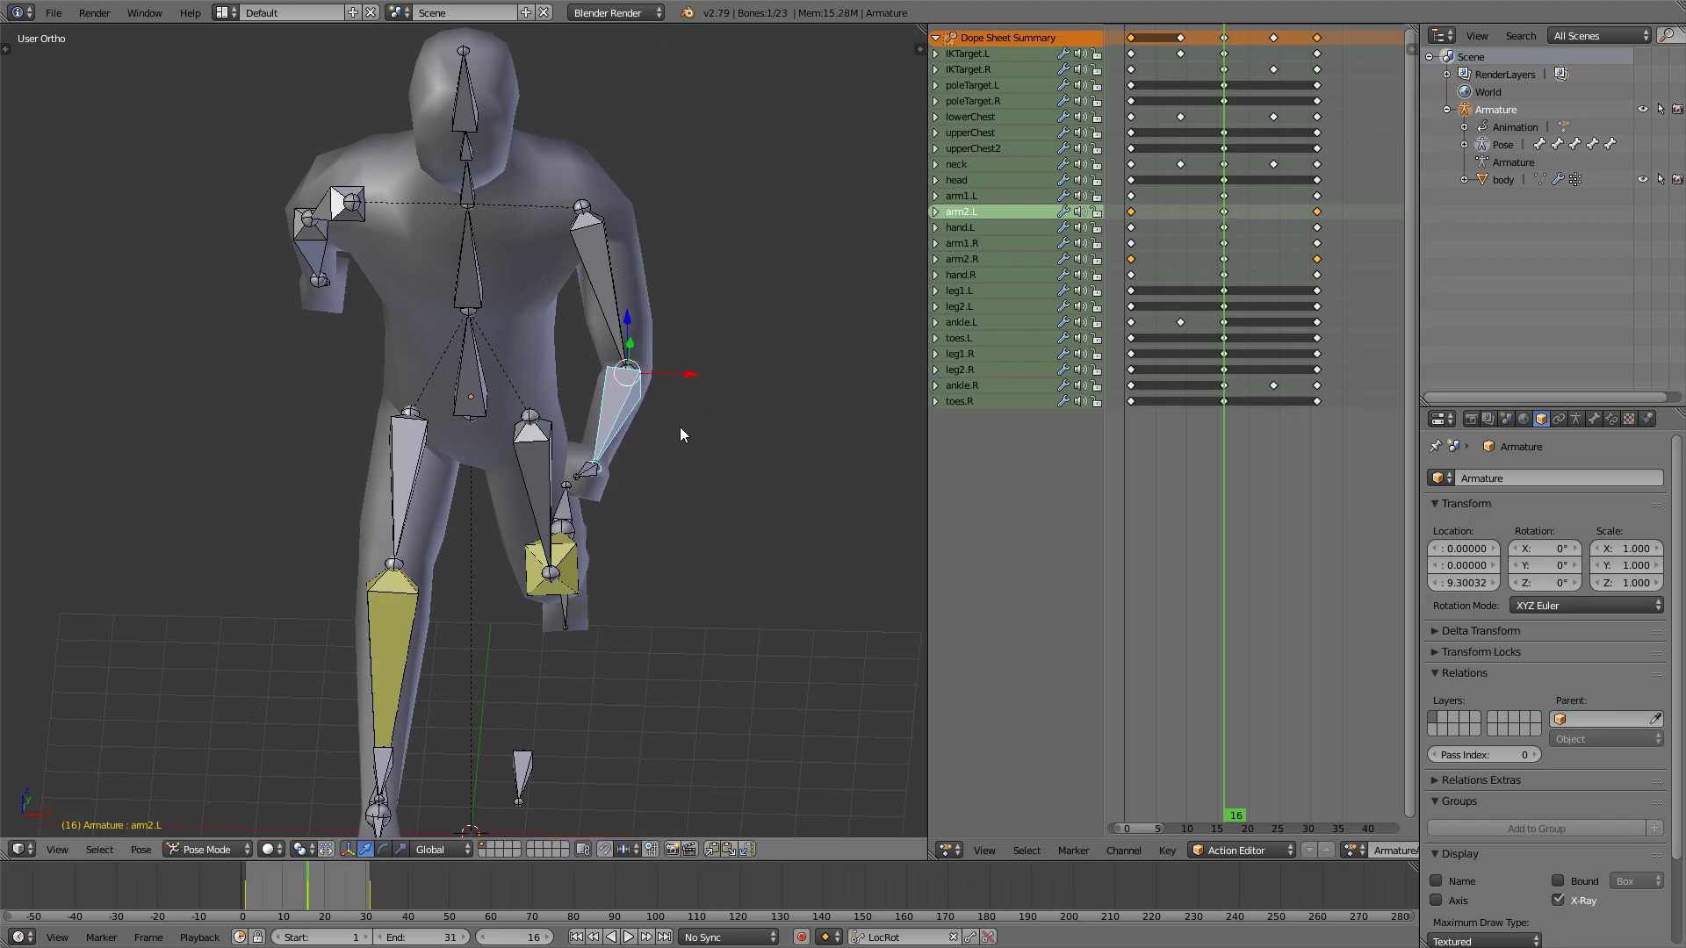
key(i)
click(1133, 307)
Play back the run cycle and examine the forearm swing from behind the character
key(alt+a)
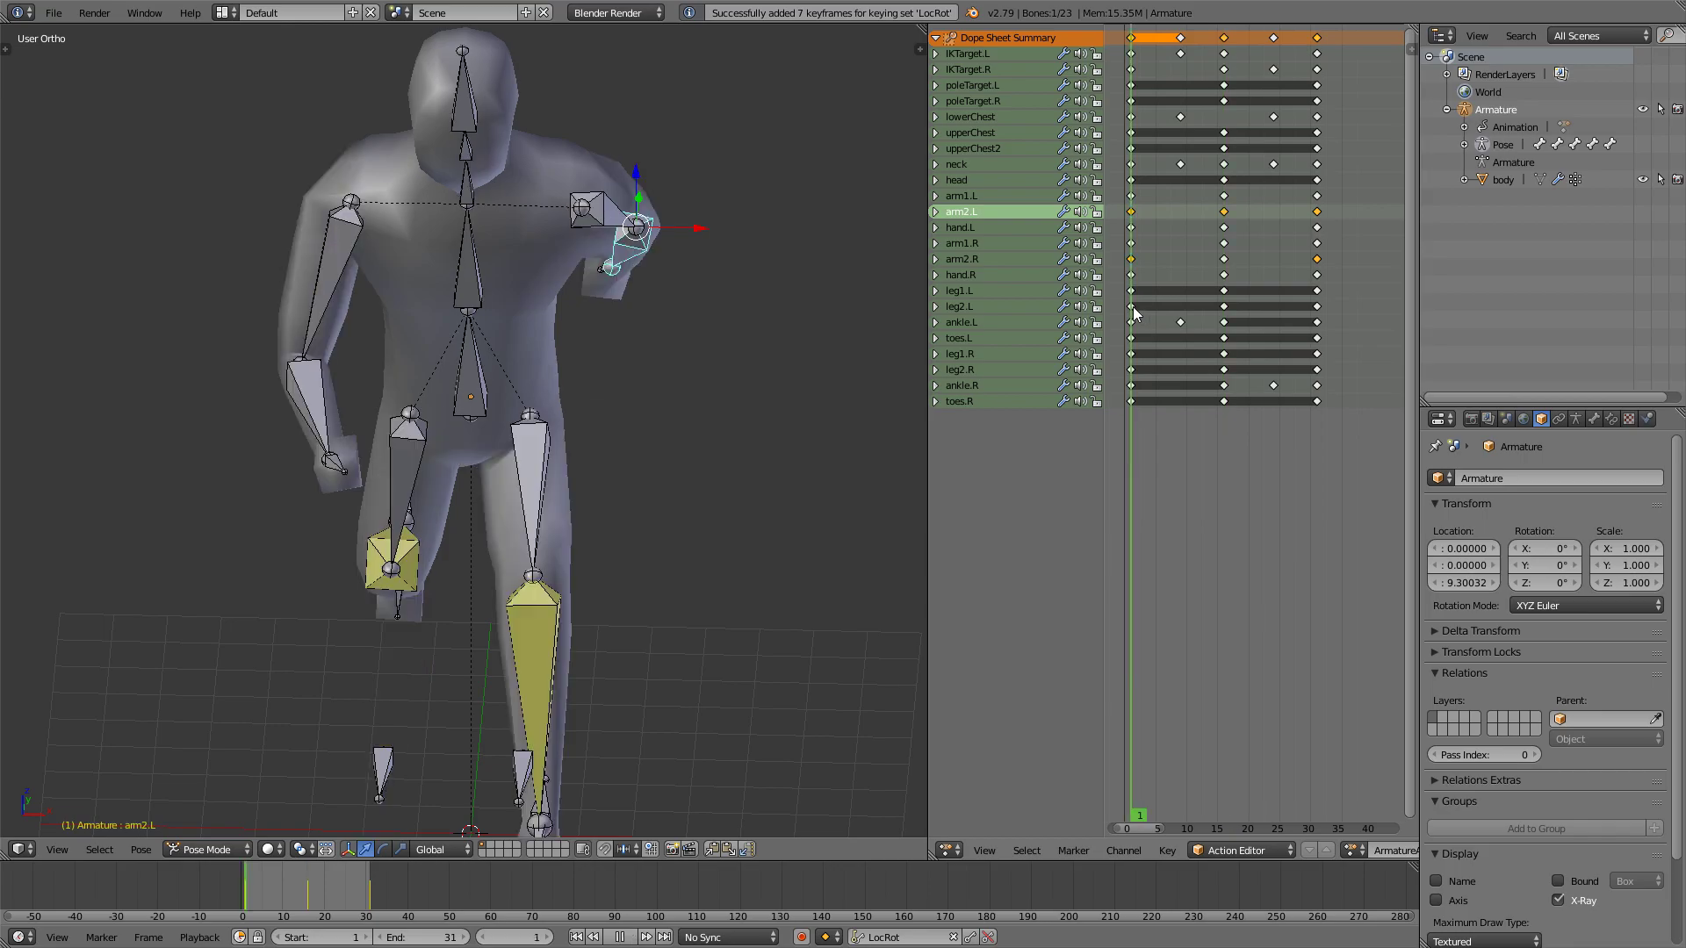
middle_drag(597, 263, 192, 246)
middle_drag(422, 295, 462, 315)
key(alt+a)
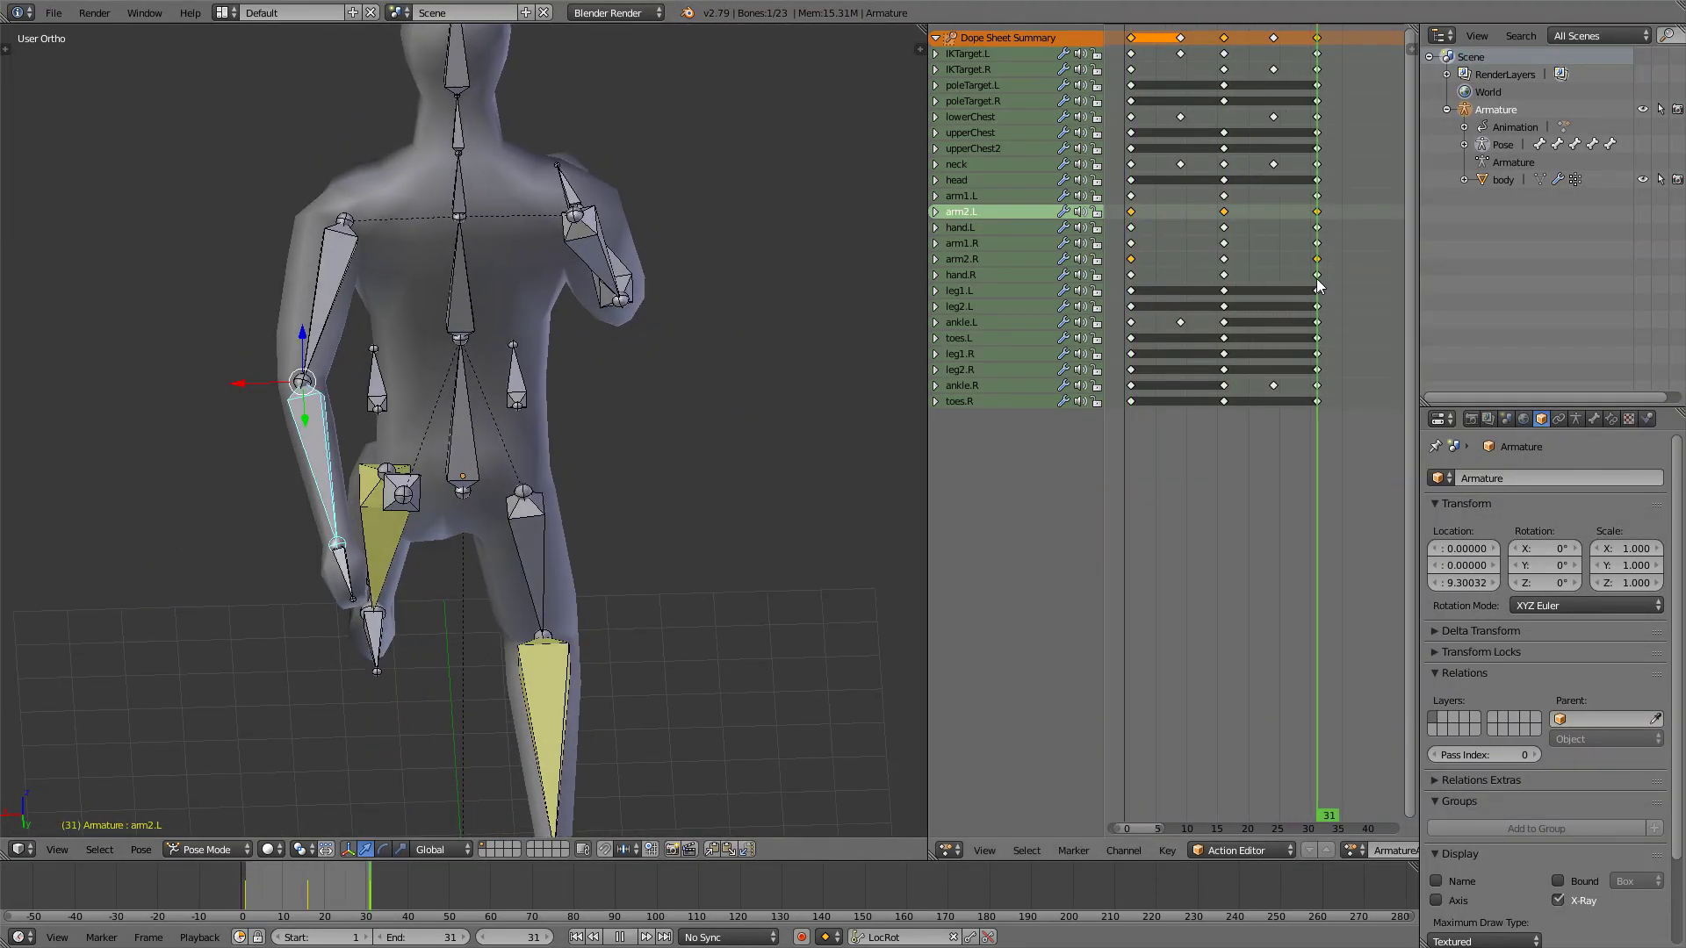
drag(1315, 278, 1132, 293)
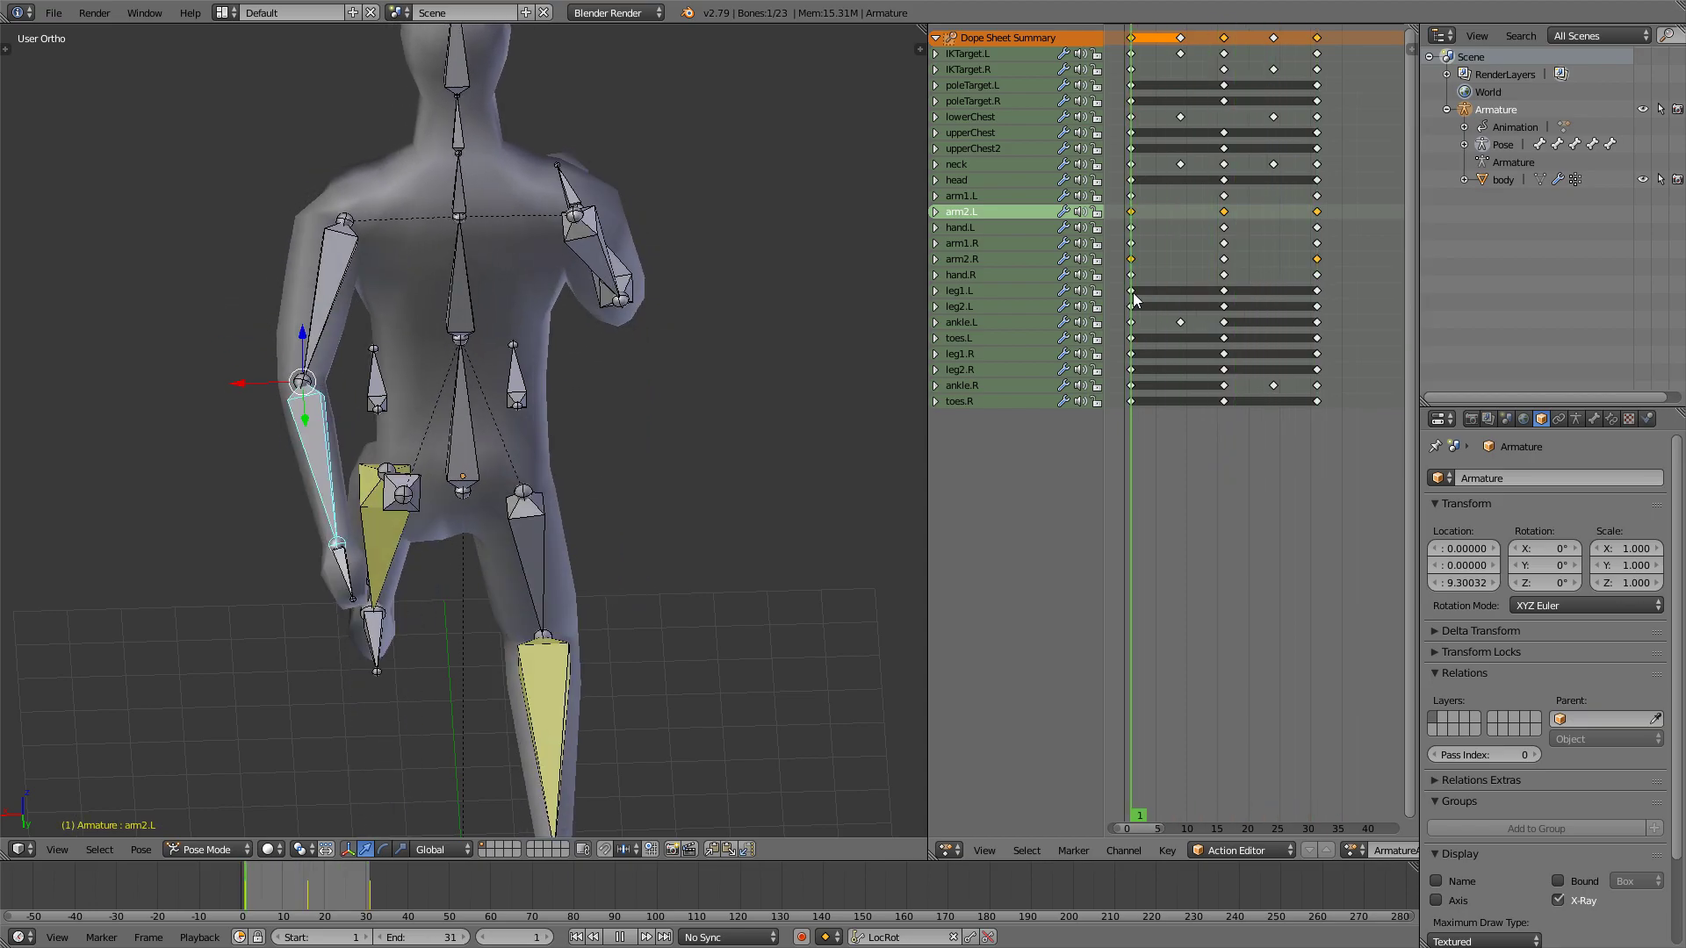
key(alt+a)
Play back the run cycle with all bones deselected, examine the bare mesh from front, back and side, and return to frame 1
middle_drag(475, 271, 633, 297)
key(a)
key(a)
key(h)
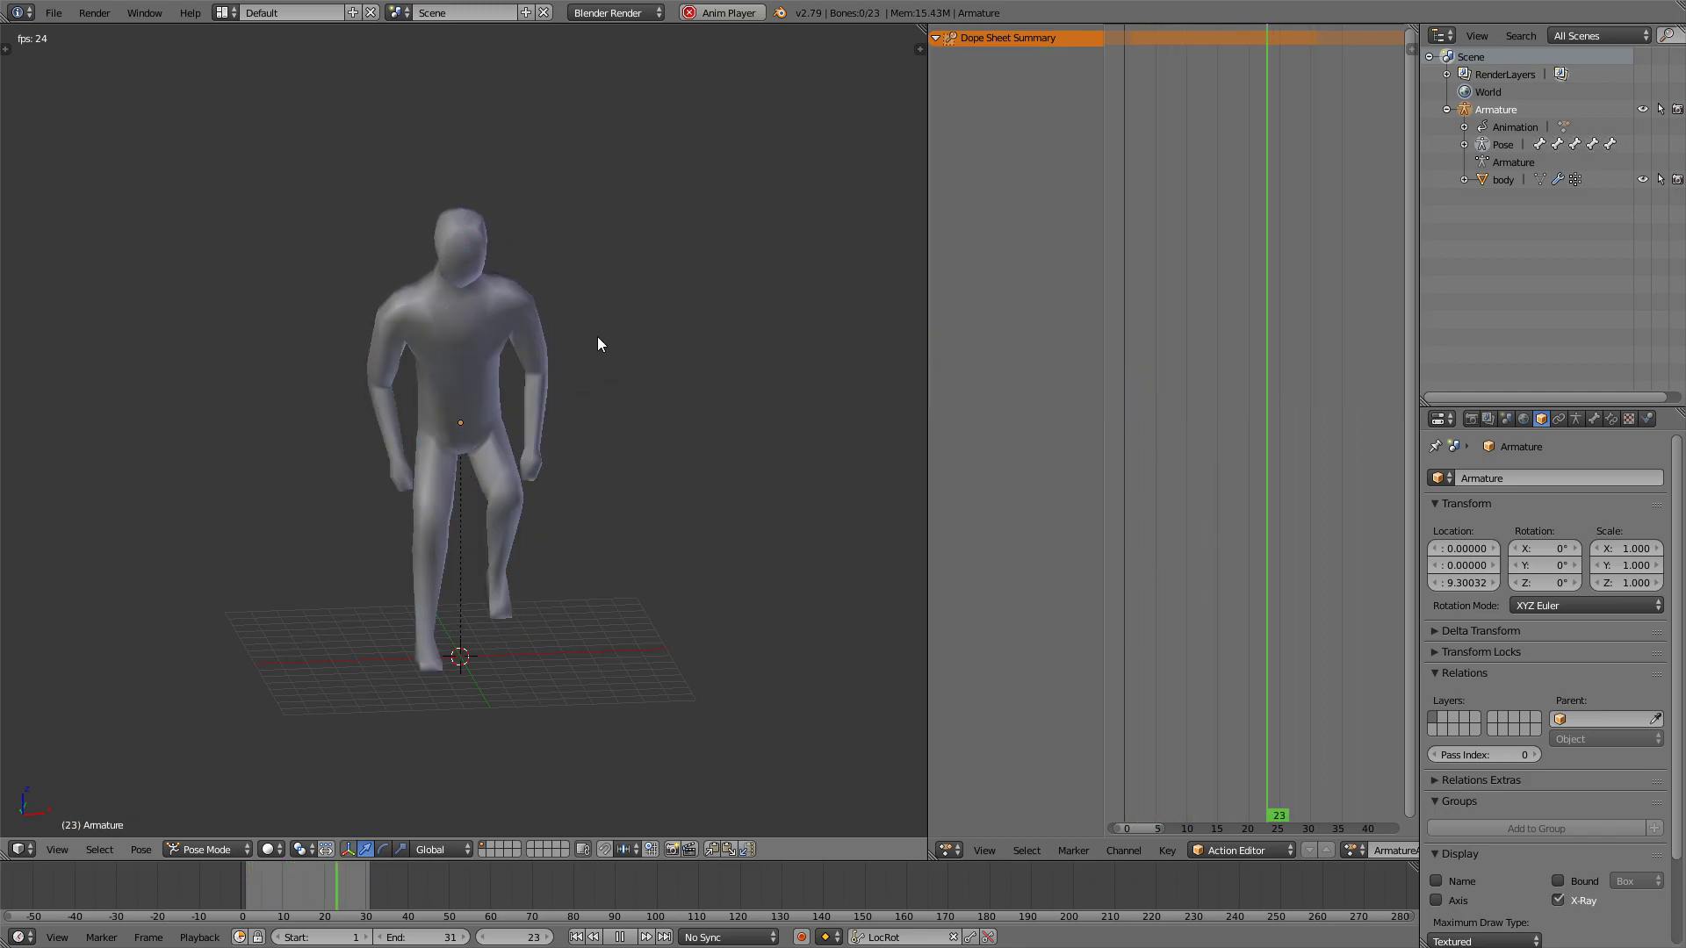
middle_drag(621, 377, 274, 403)
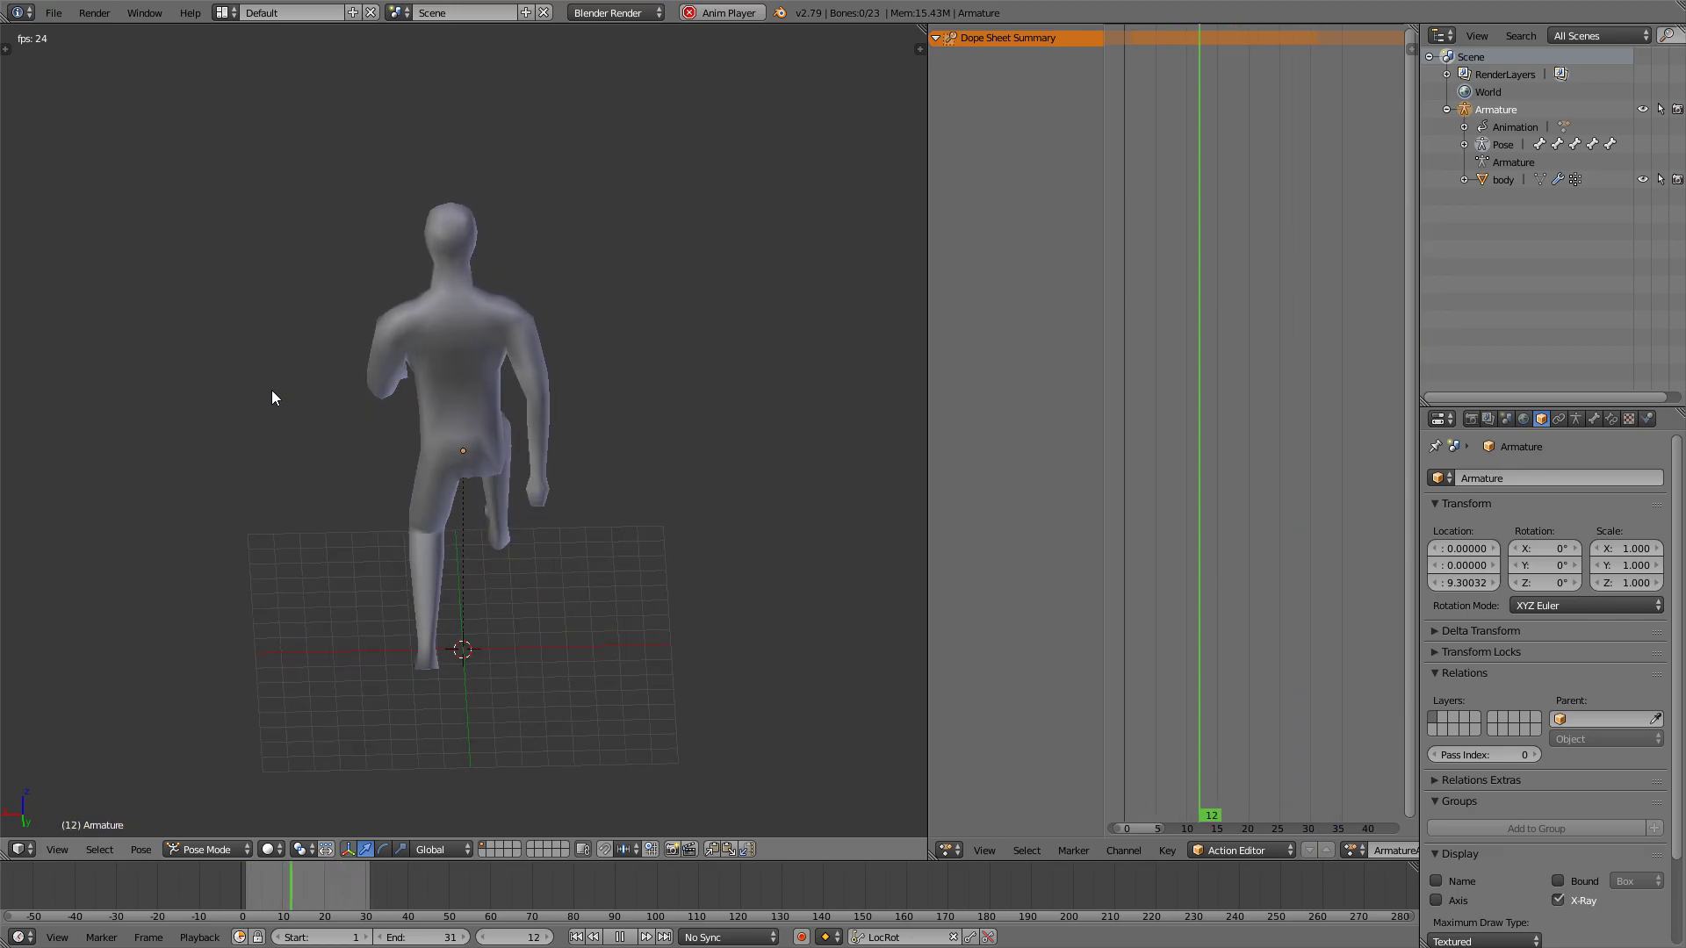
key(a)
middle_drag(276, 390, 676, 358)
scroll(525, 344, down, 1)
key(alt+a)
drag(1156, 337, 1134, 337)
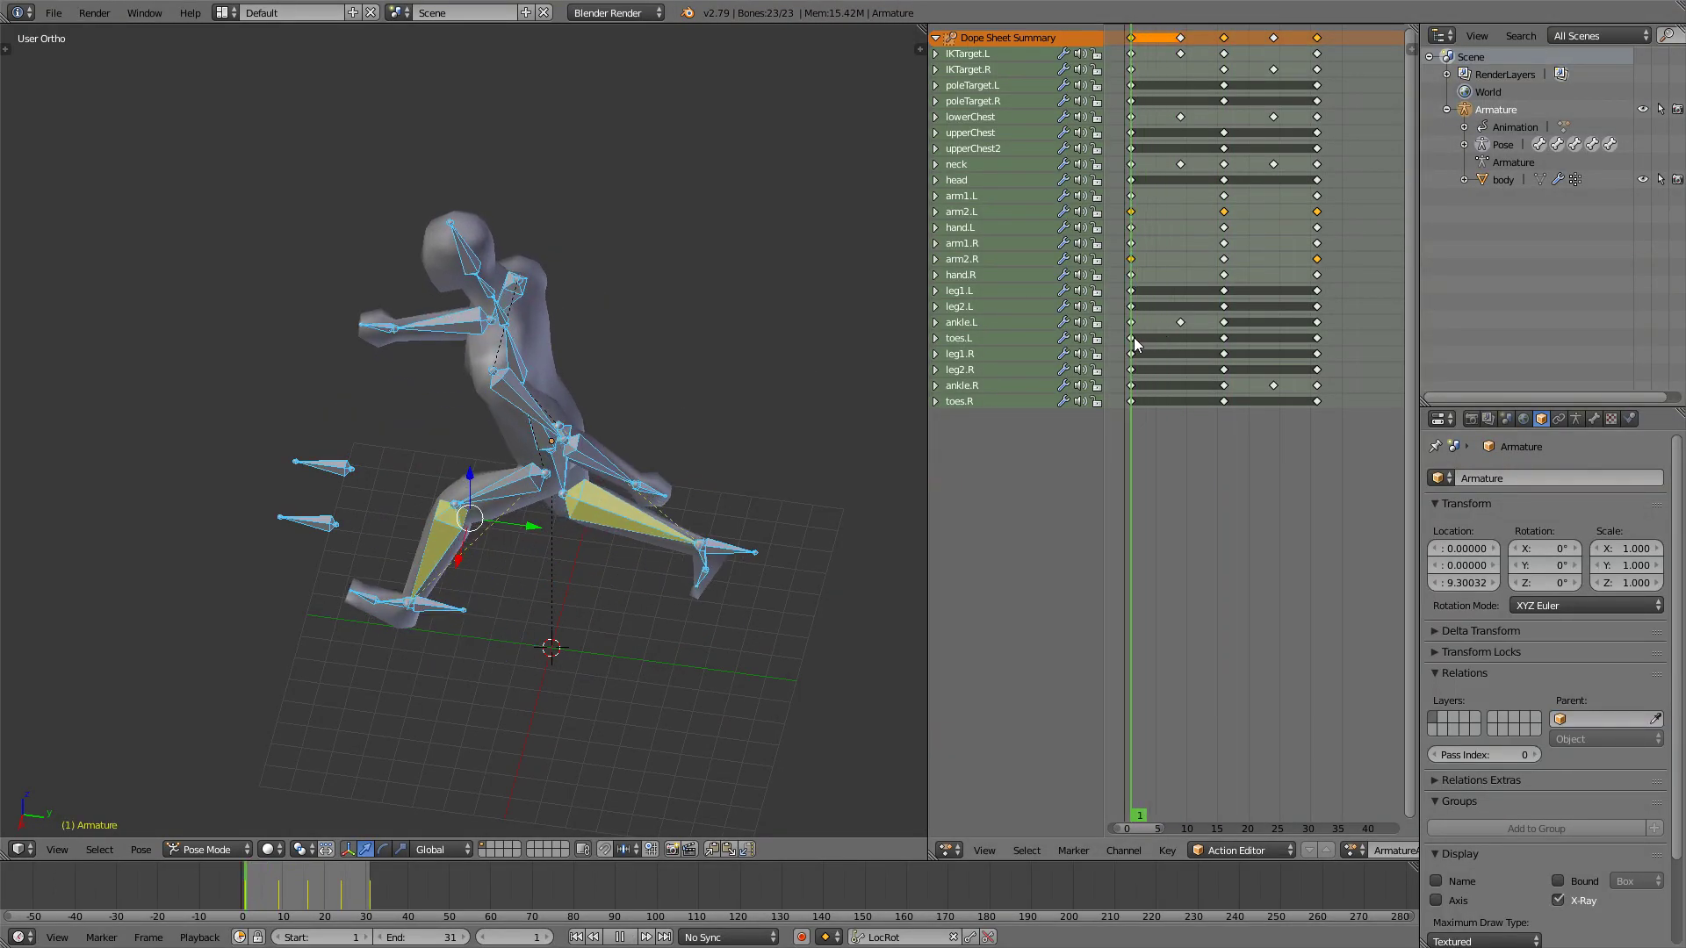
At frame 1, rotate the upperChest bone around global Z to twist the torso, and insert a LocRot keyframe
middle_drag(439, 303, 560, 286)
scroll(429, 339, up, 3)
middle_drag(429, 339, 458, 312)
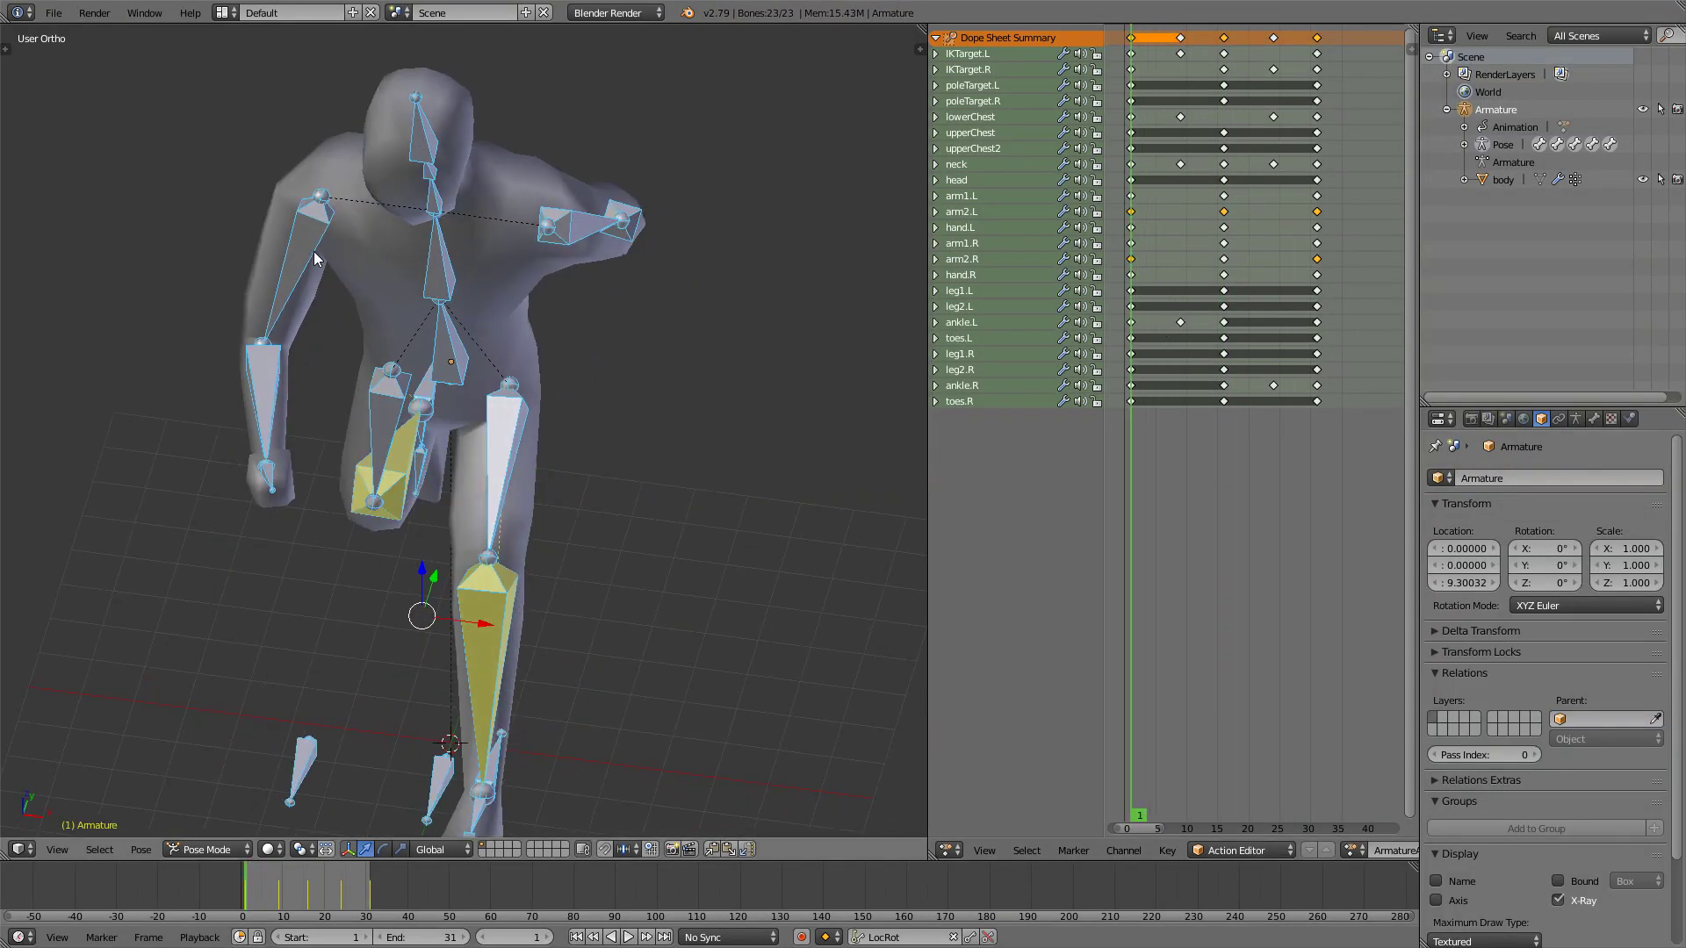
middle_drag(281, 446, 466, 290)
right_click(418, 300)
key(r)
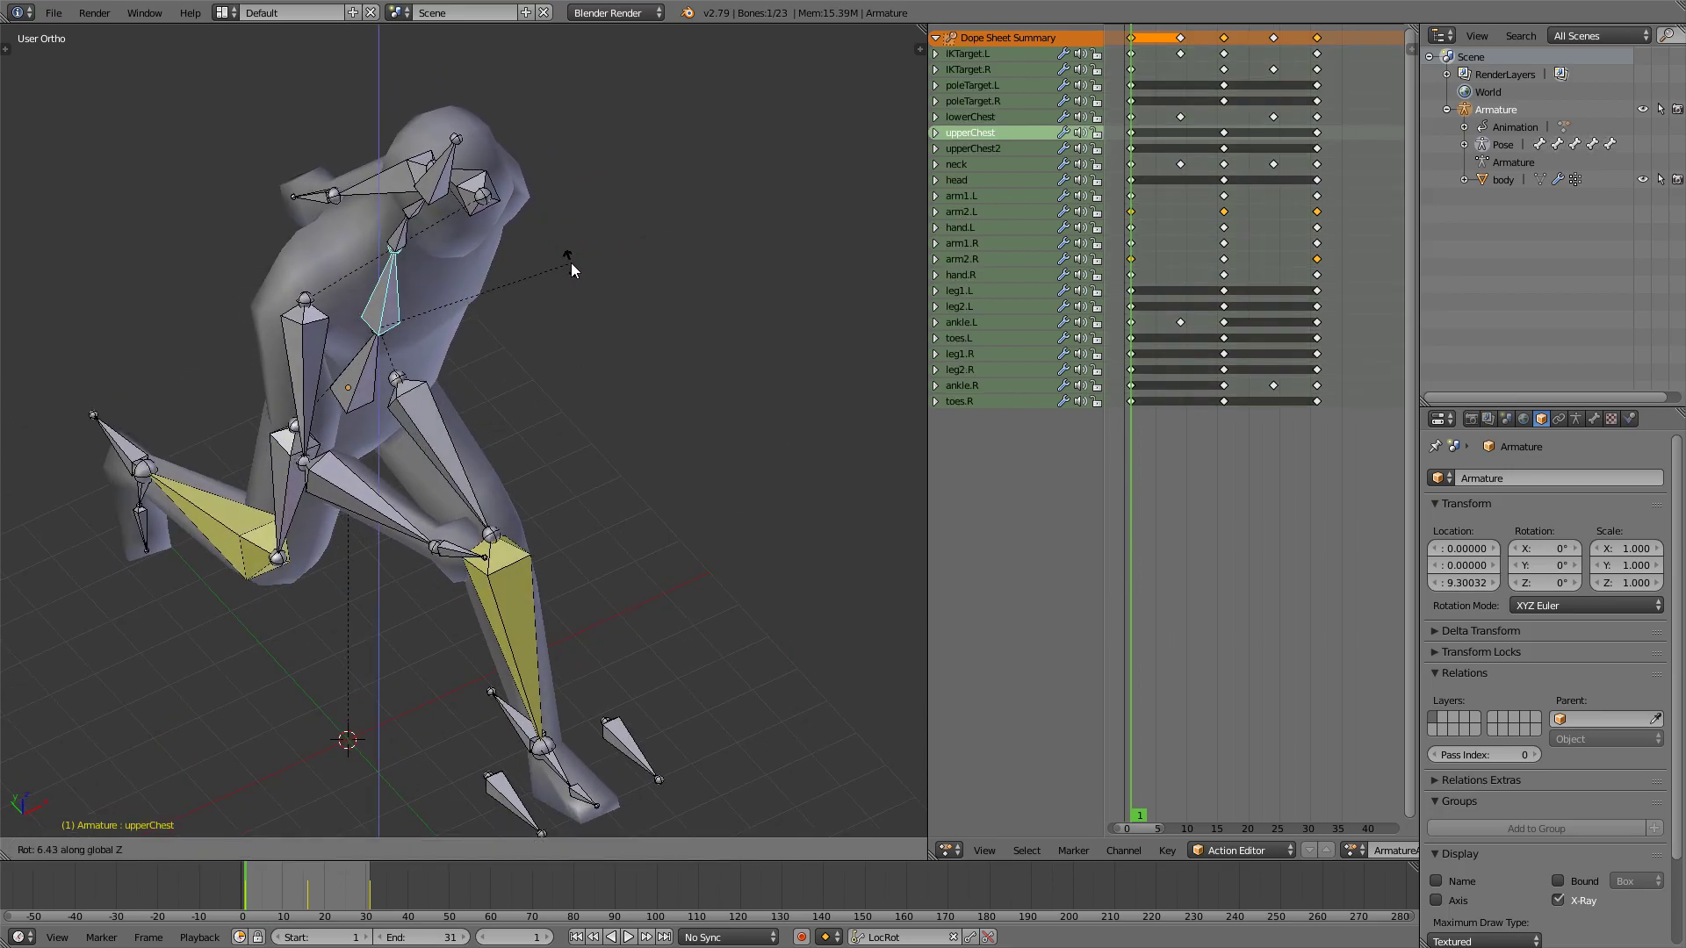
click(570, 260)
middle_drag(582, 288, 361, 303)
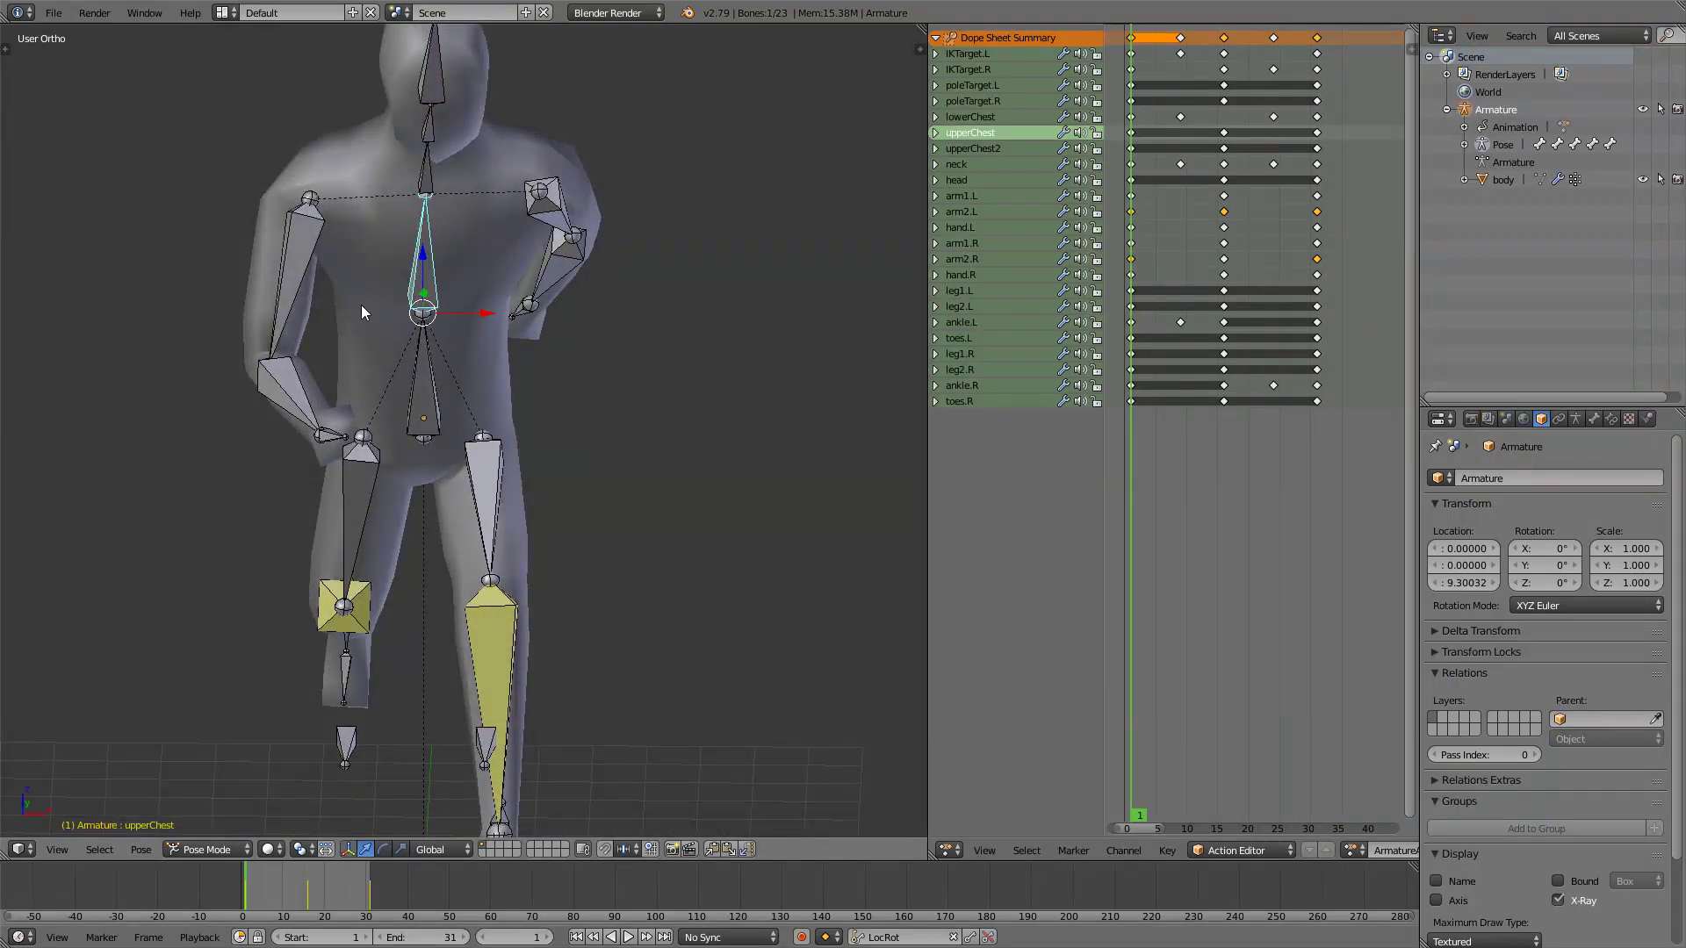
middle_drag(464, 258, 520, 303)
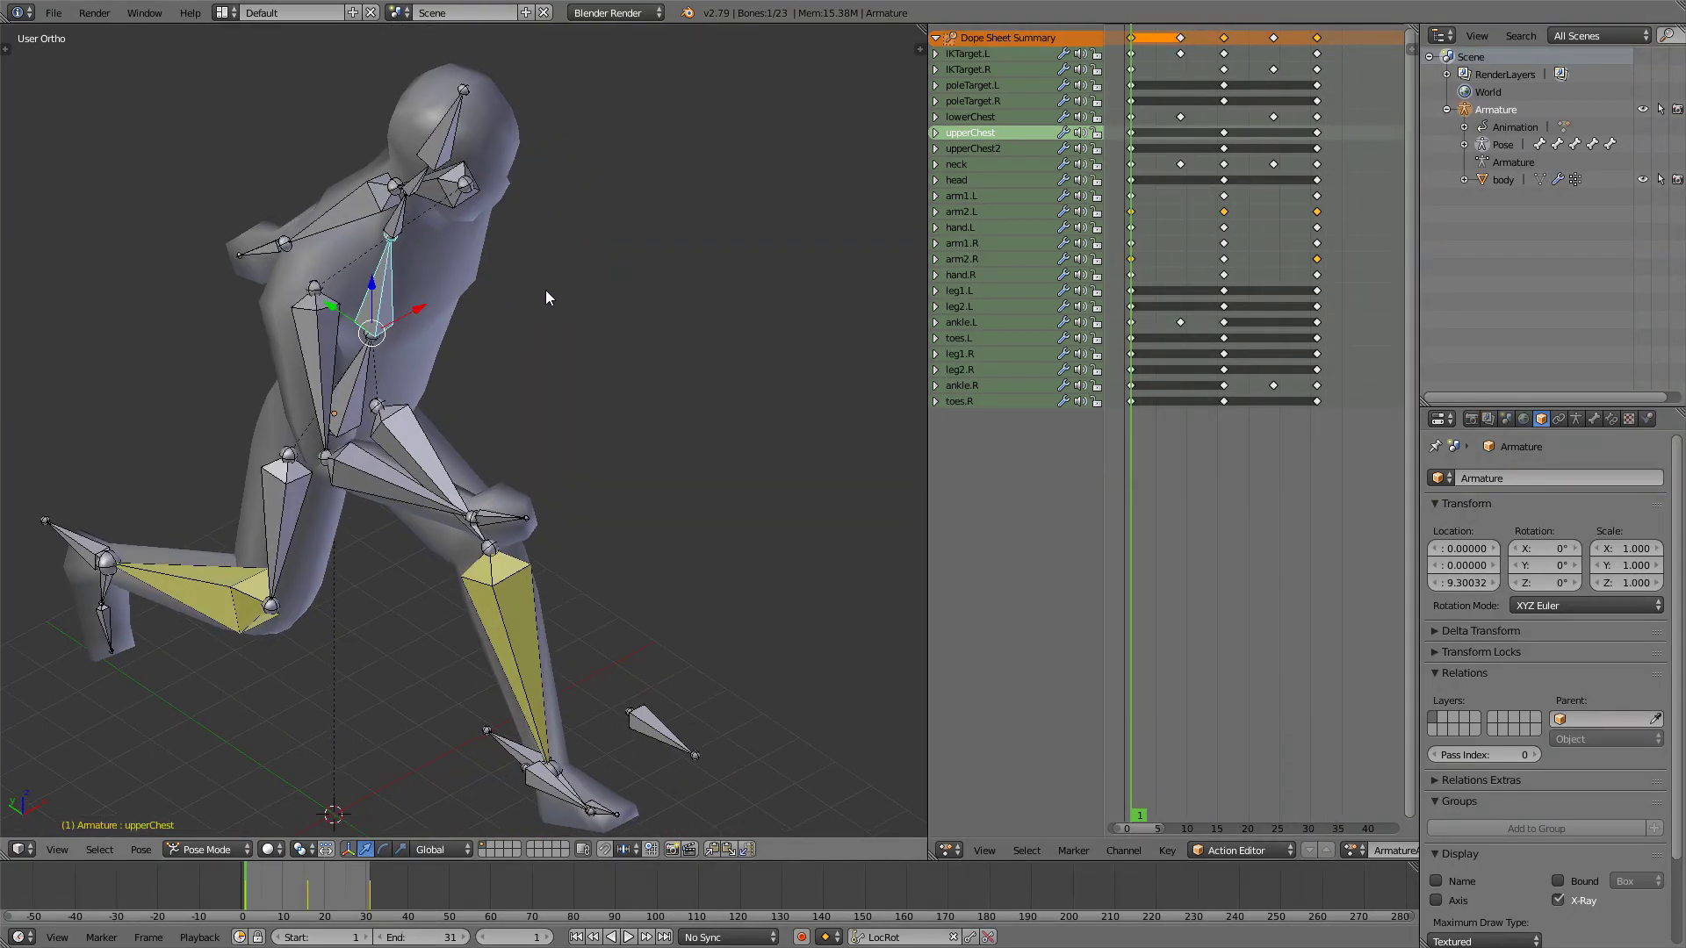
key(i)
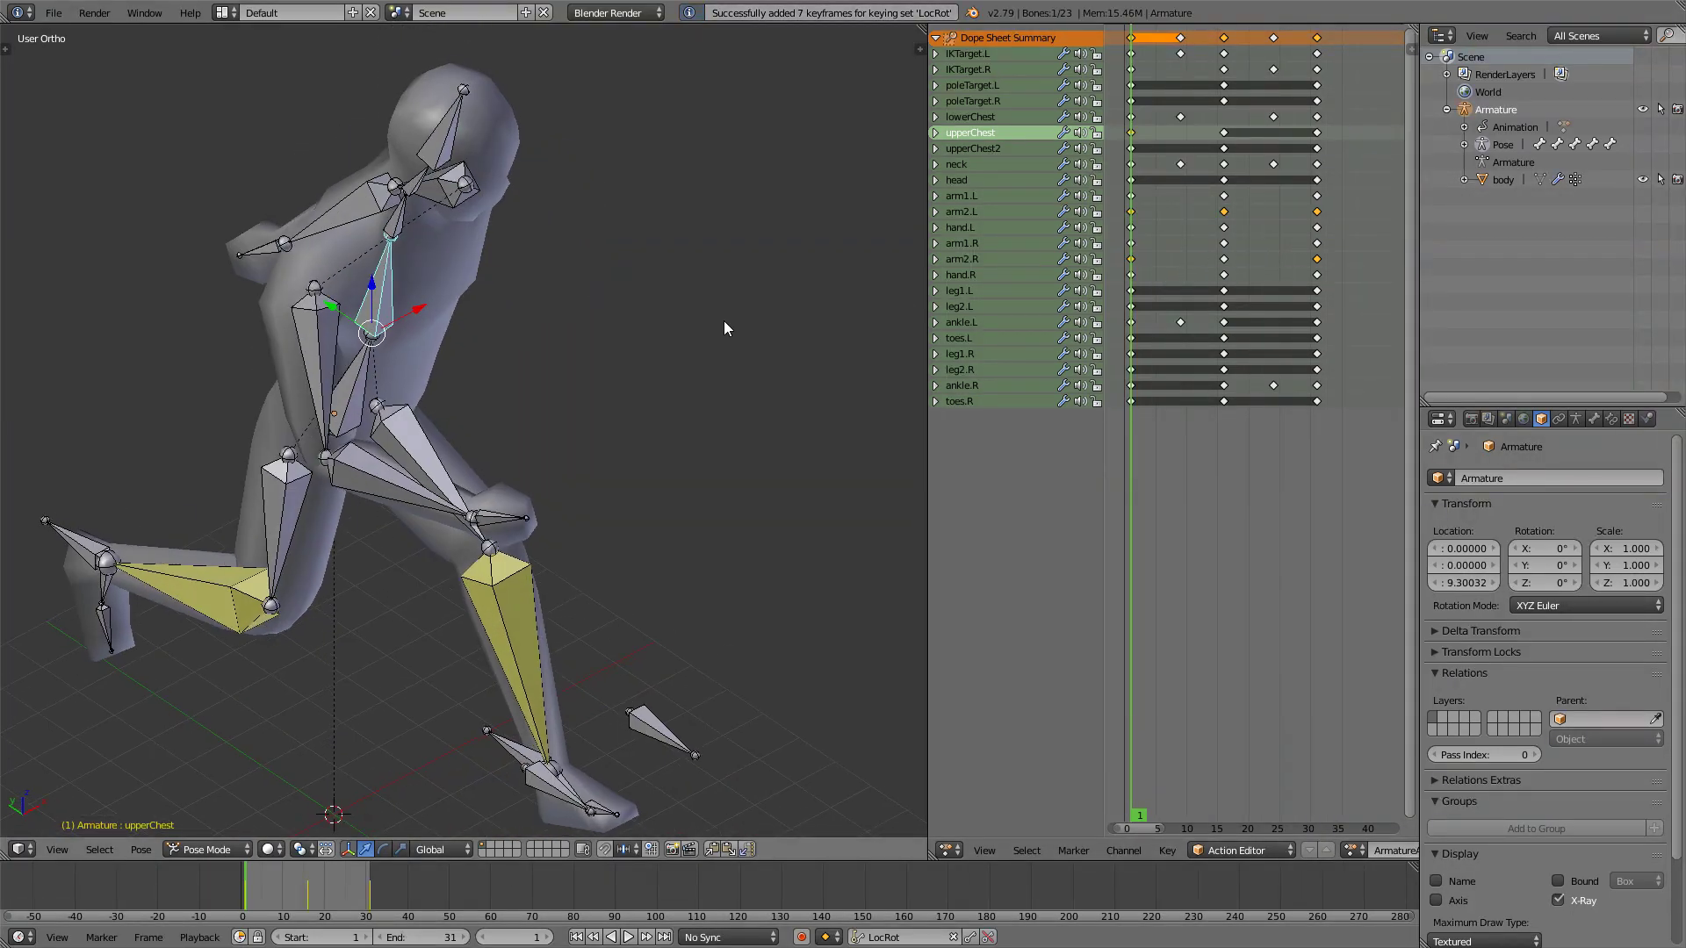
Copy the upperChest pose from frame 1 to frame 31 and insert a LocRot keyframe there
key(ctrl+c)
key(shift+Right)
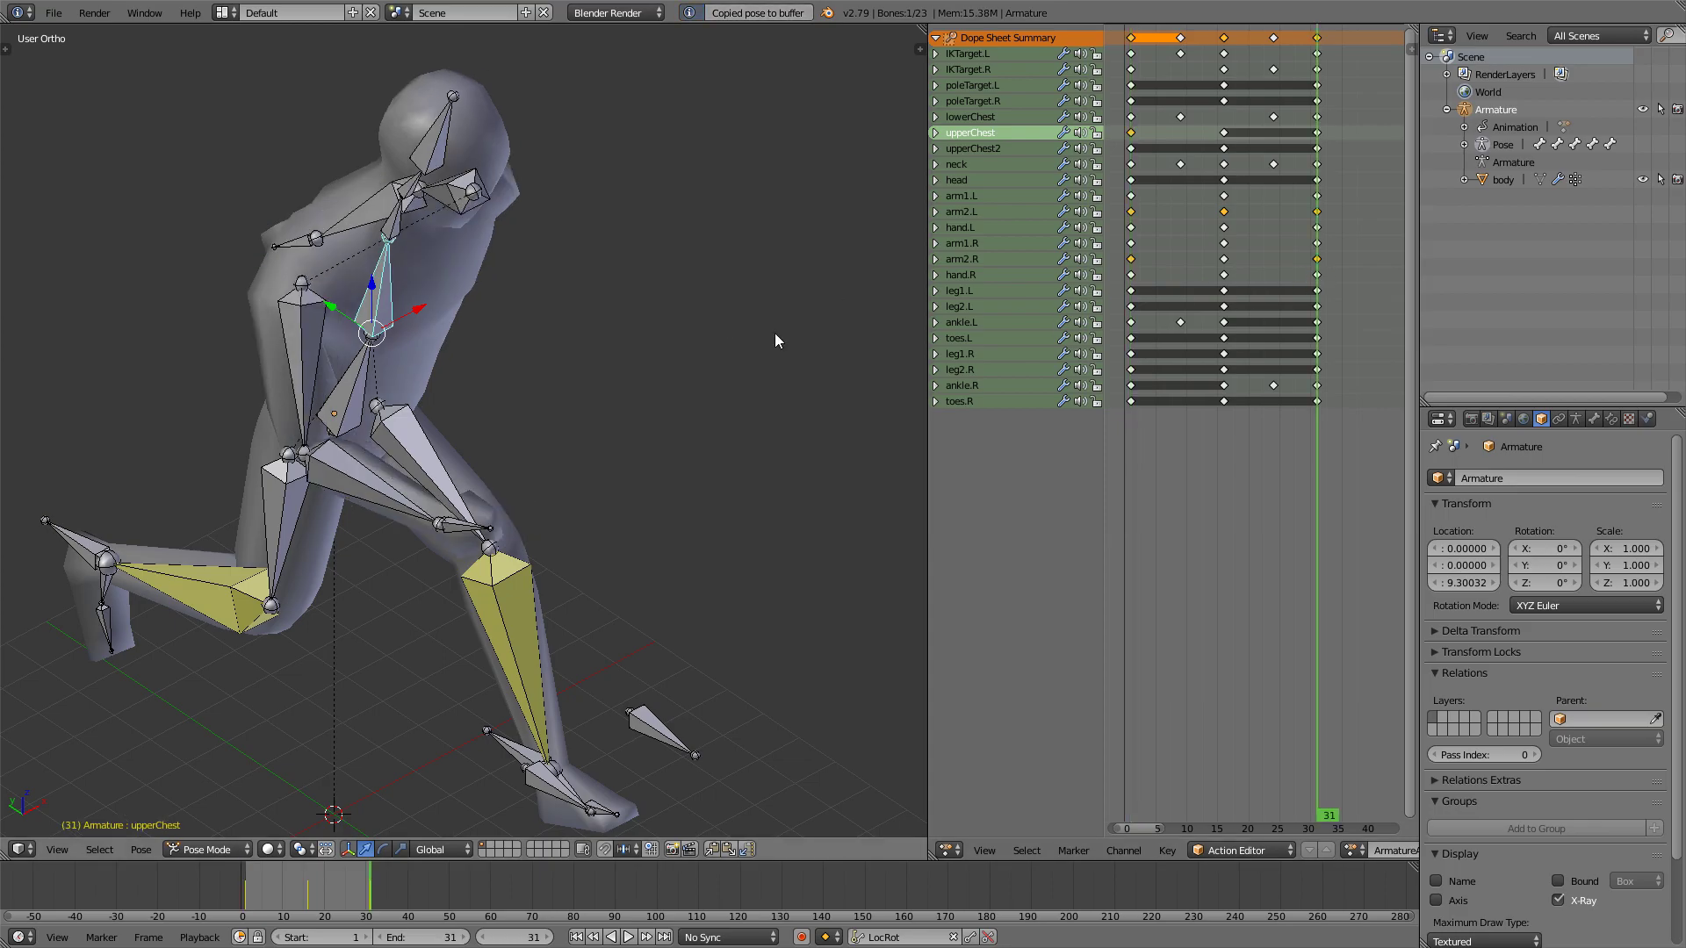
key(ctrl+v)
key(i)
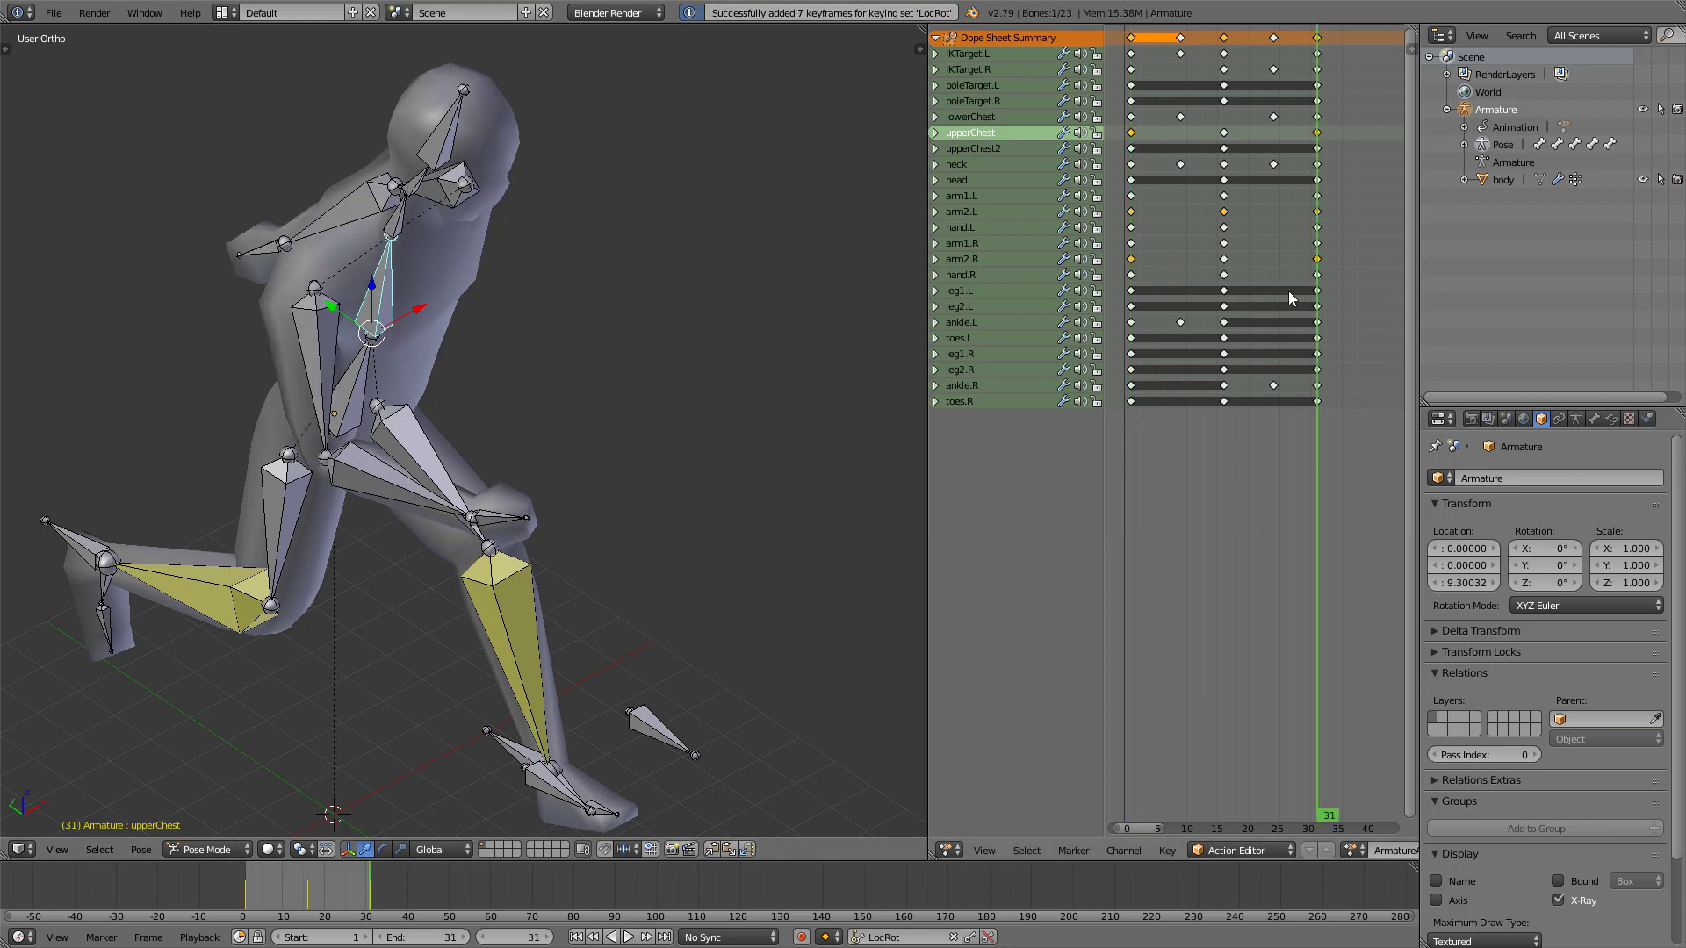
At frame 16, rotate the upperChest bone to twist the torso for the opposite stride, and insert a LocRot keyframe
click(1224, 272)
middle_drag(395, 272, 617, 260)
key(r)
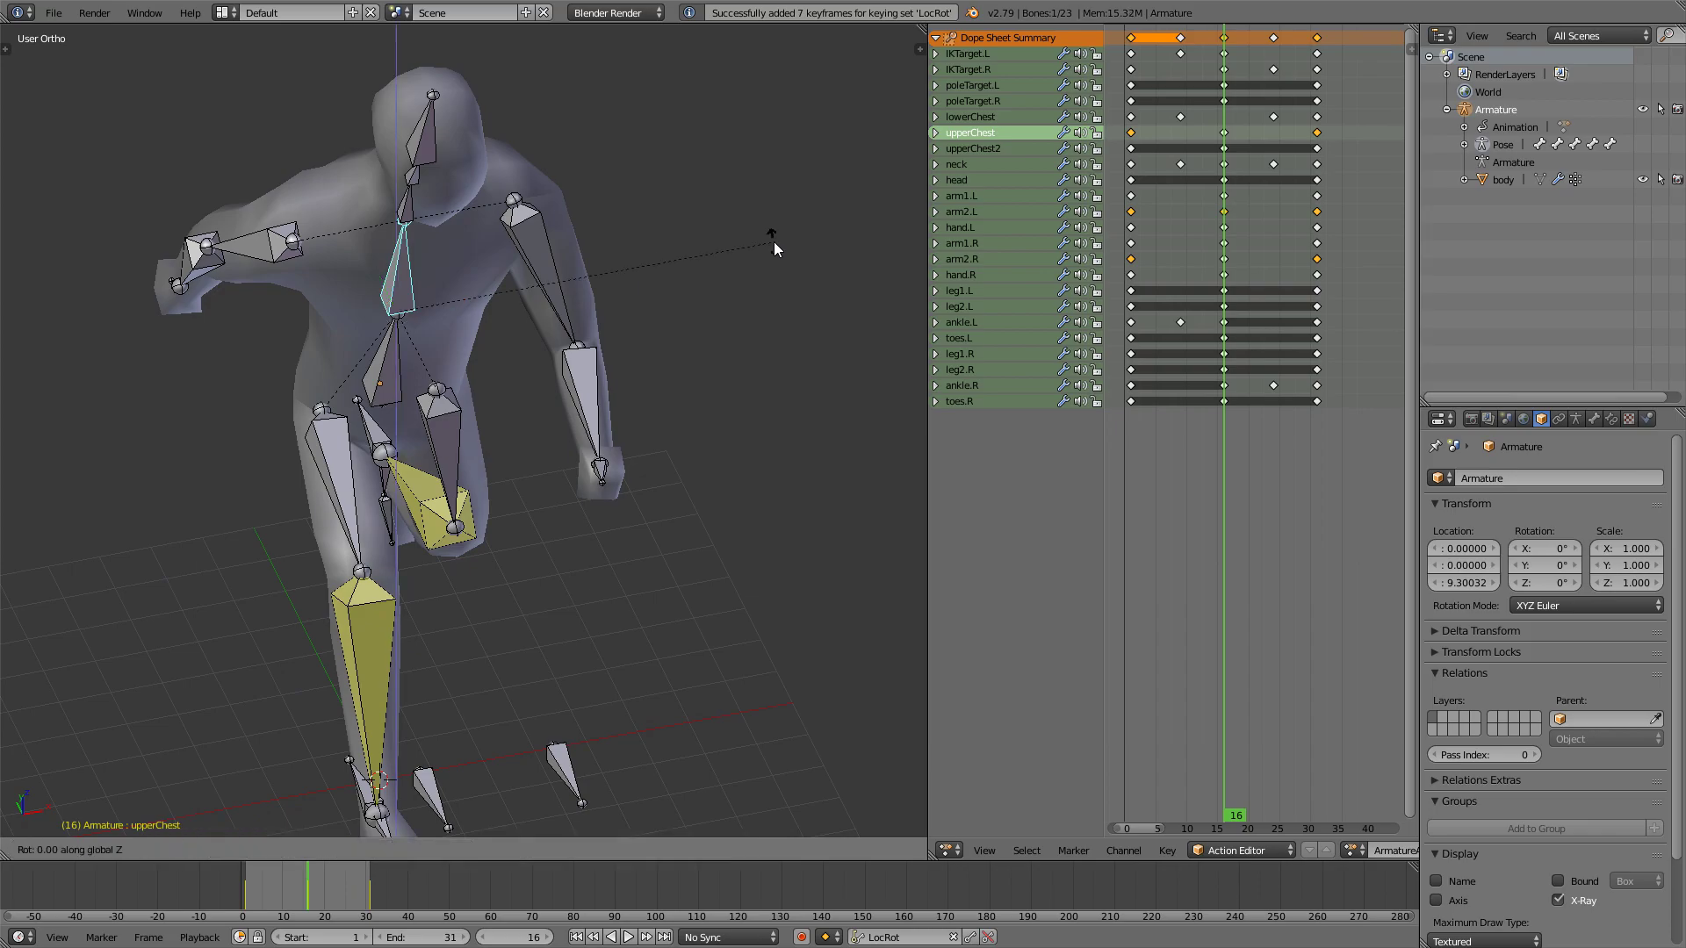
key(Escape)
key(r)
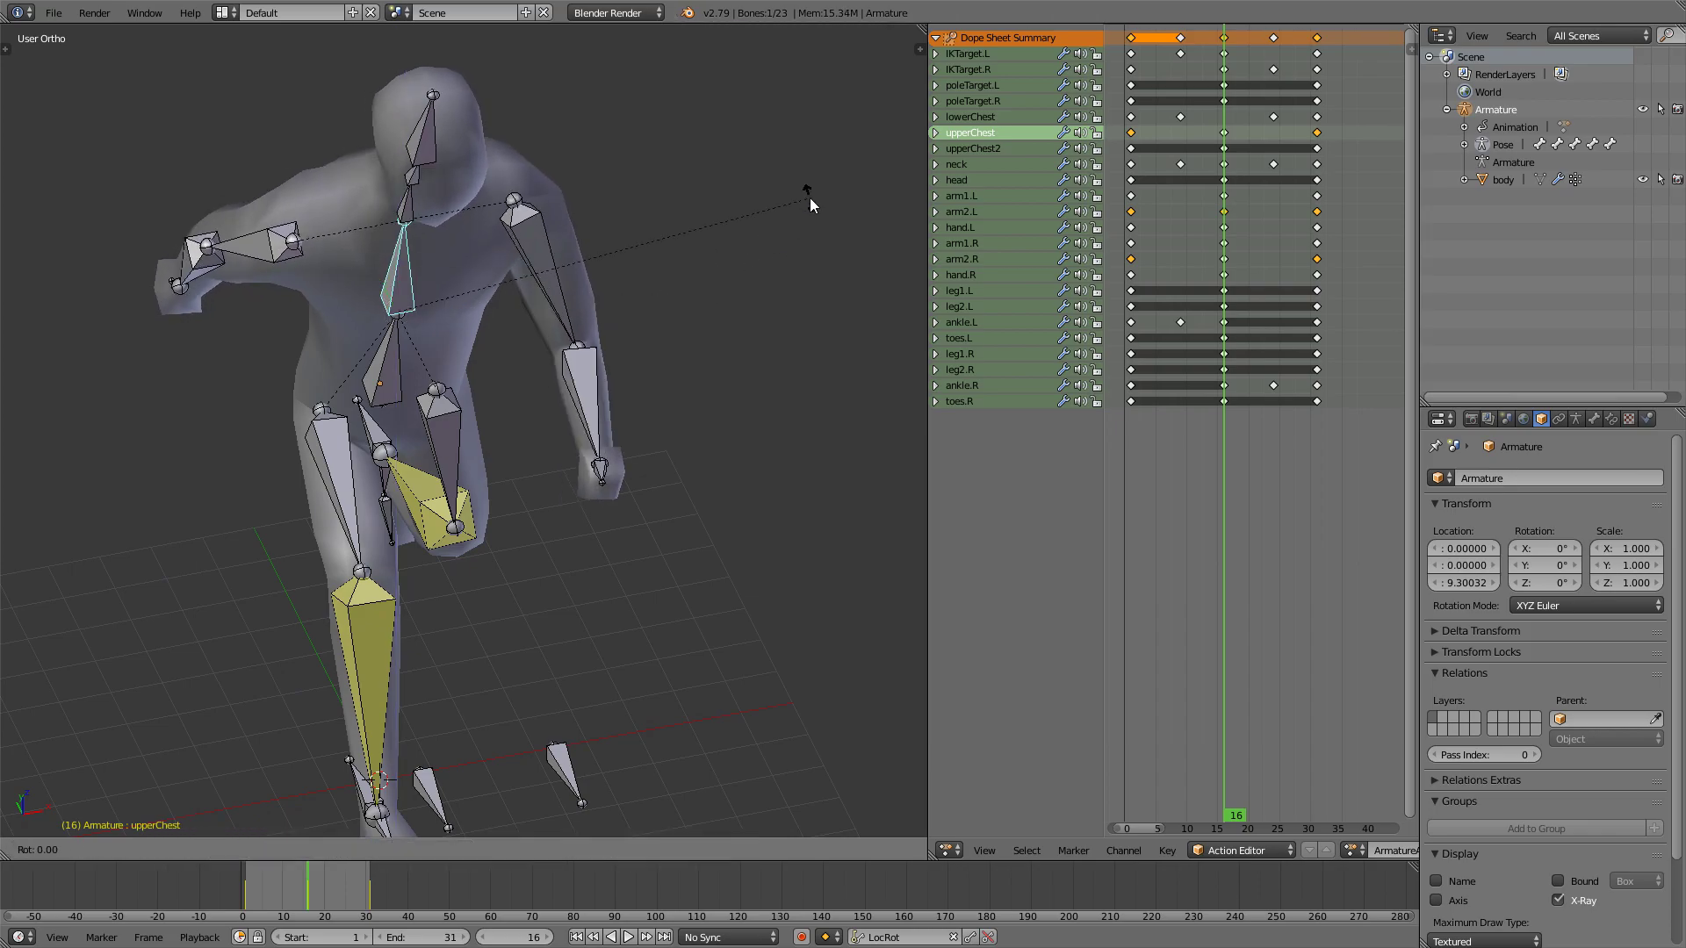
click(731, 247)
key(i)
Select all bones and play back the run cycle from frame 1 to examine the torso twist from several angles
scroll(737, 259, down, 3)
key(a)
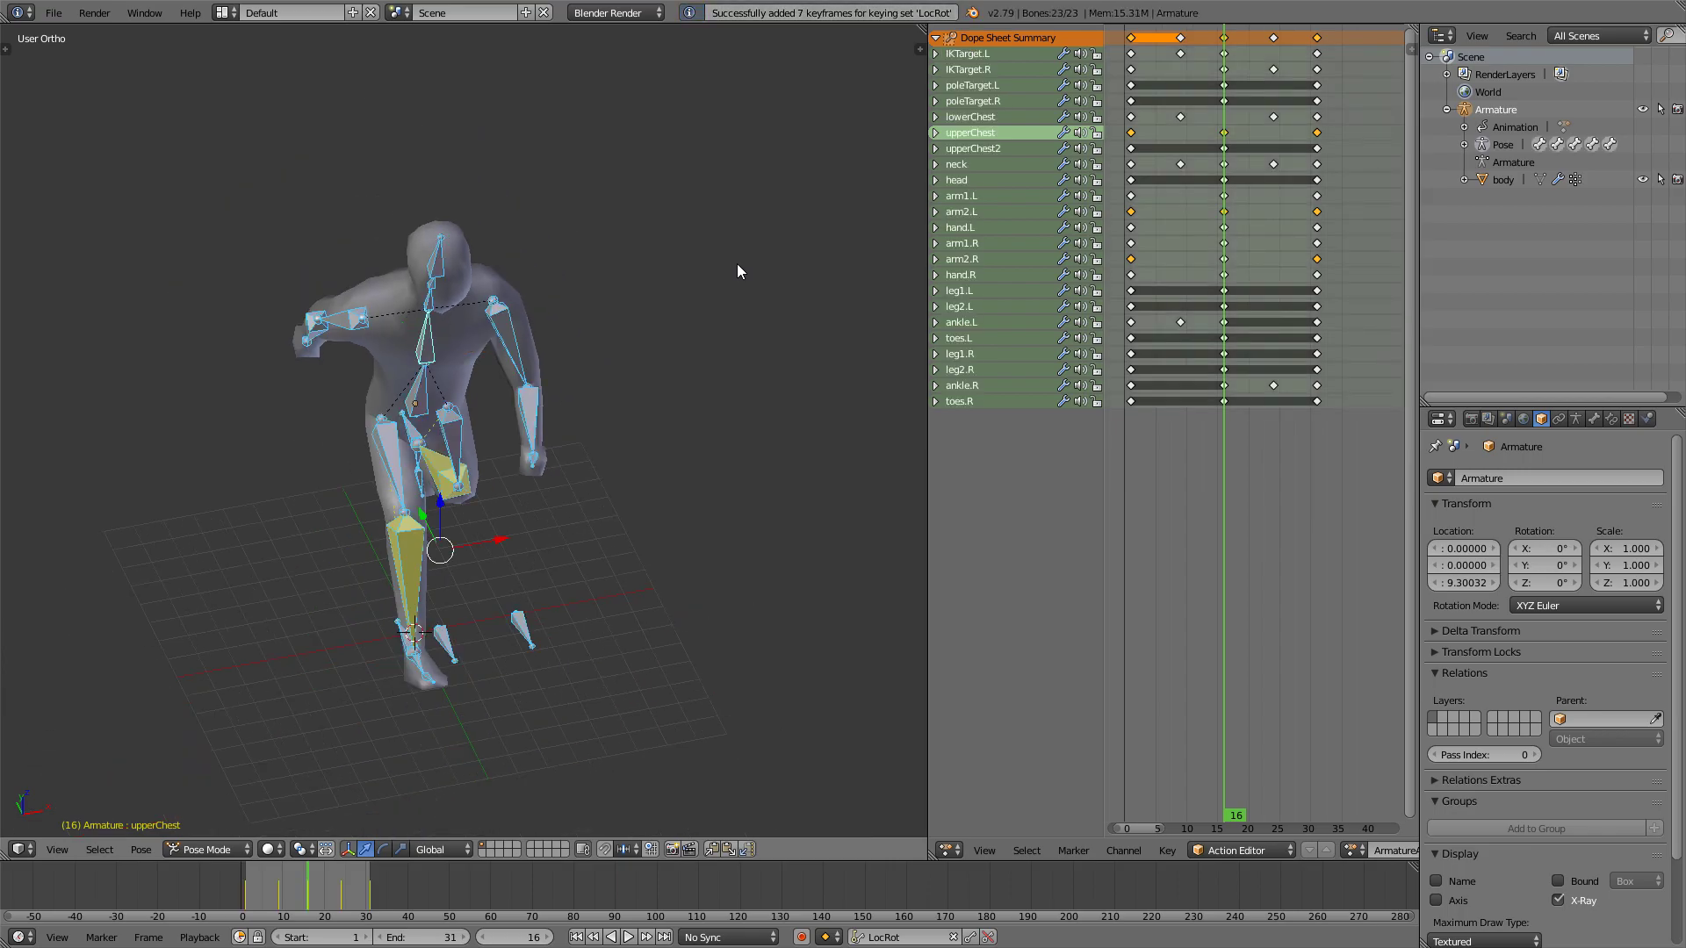
key(alt+a)
middle_drag(741, 262, 632, 197)
key(alt+a)
click(1130, 252)
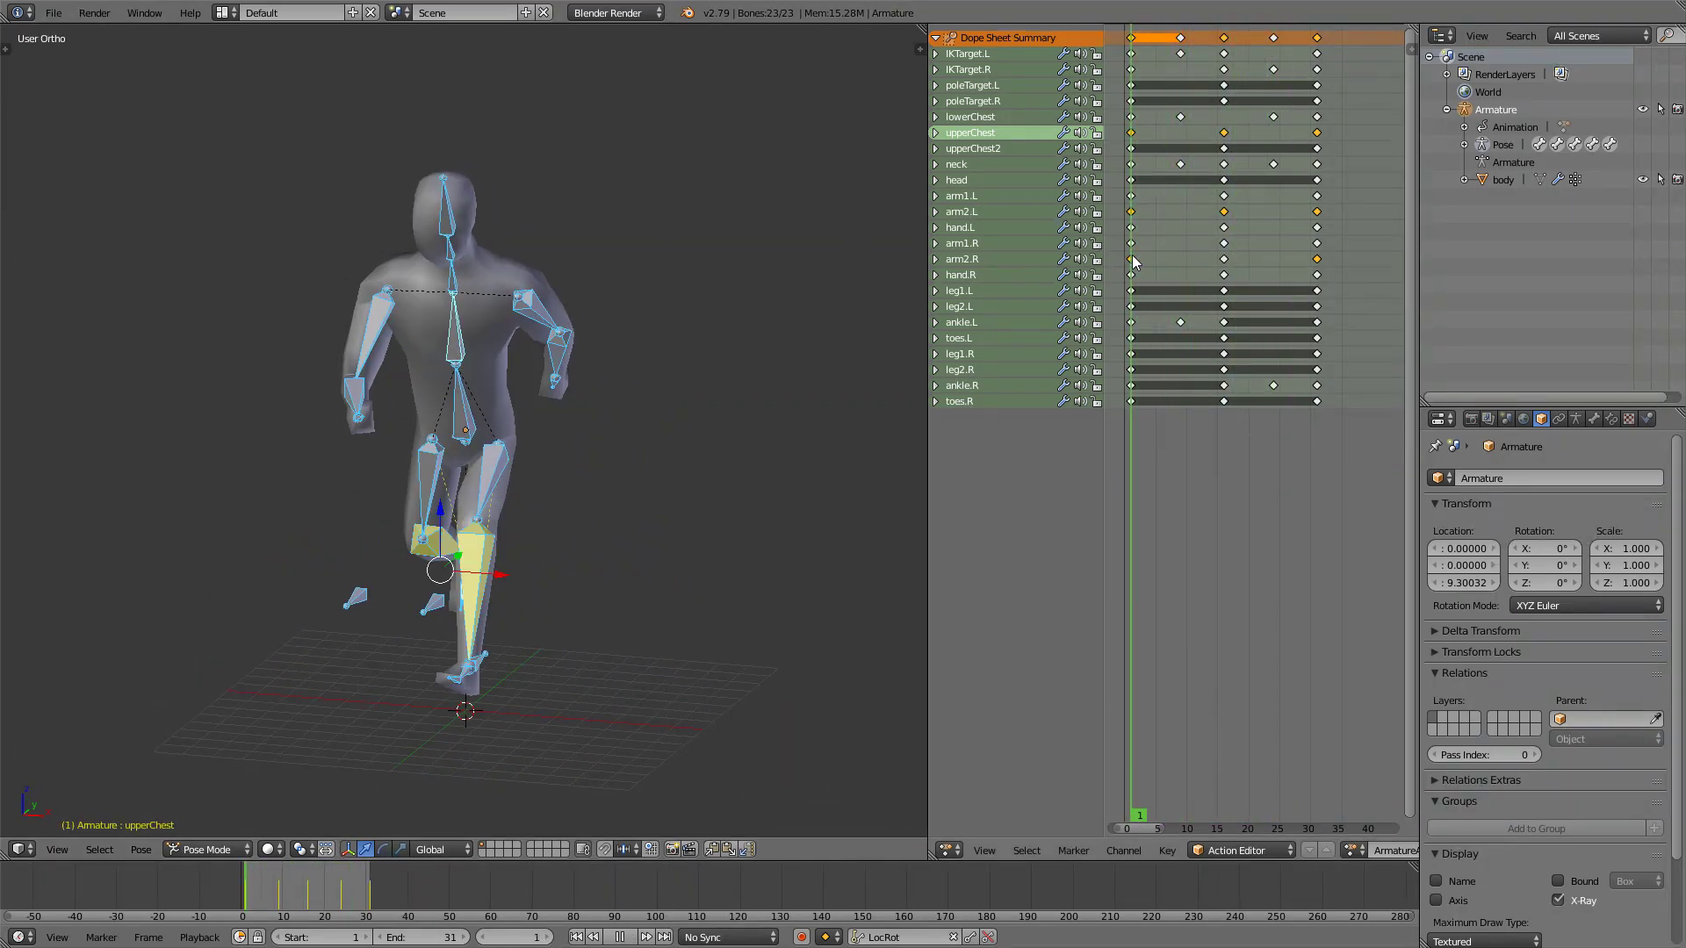
key(alt+a)
mouse_move(1131, 254)
mouse_down()
mouse_move(1317, 246)
mouse_move(1134, 244)
mouse_up()
key(alt+a)
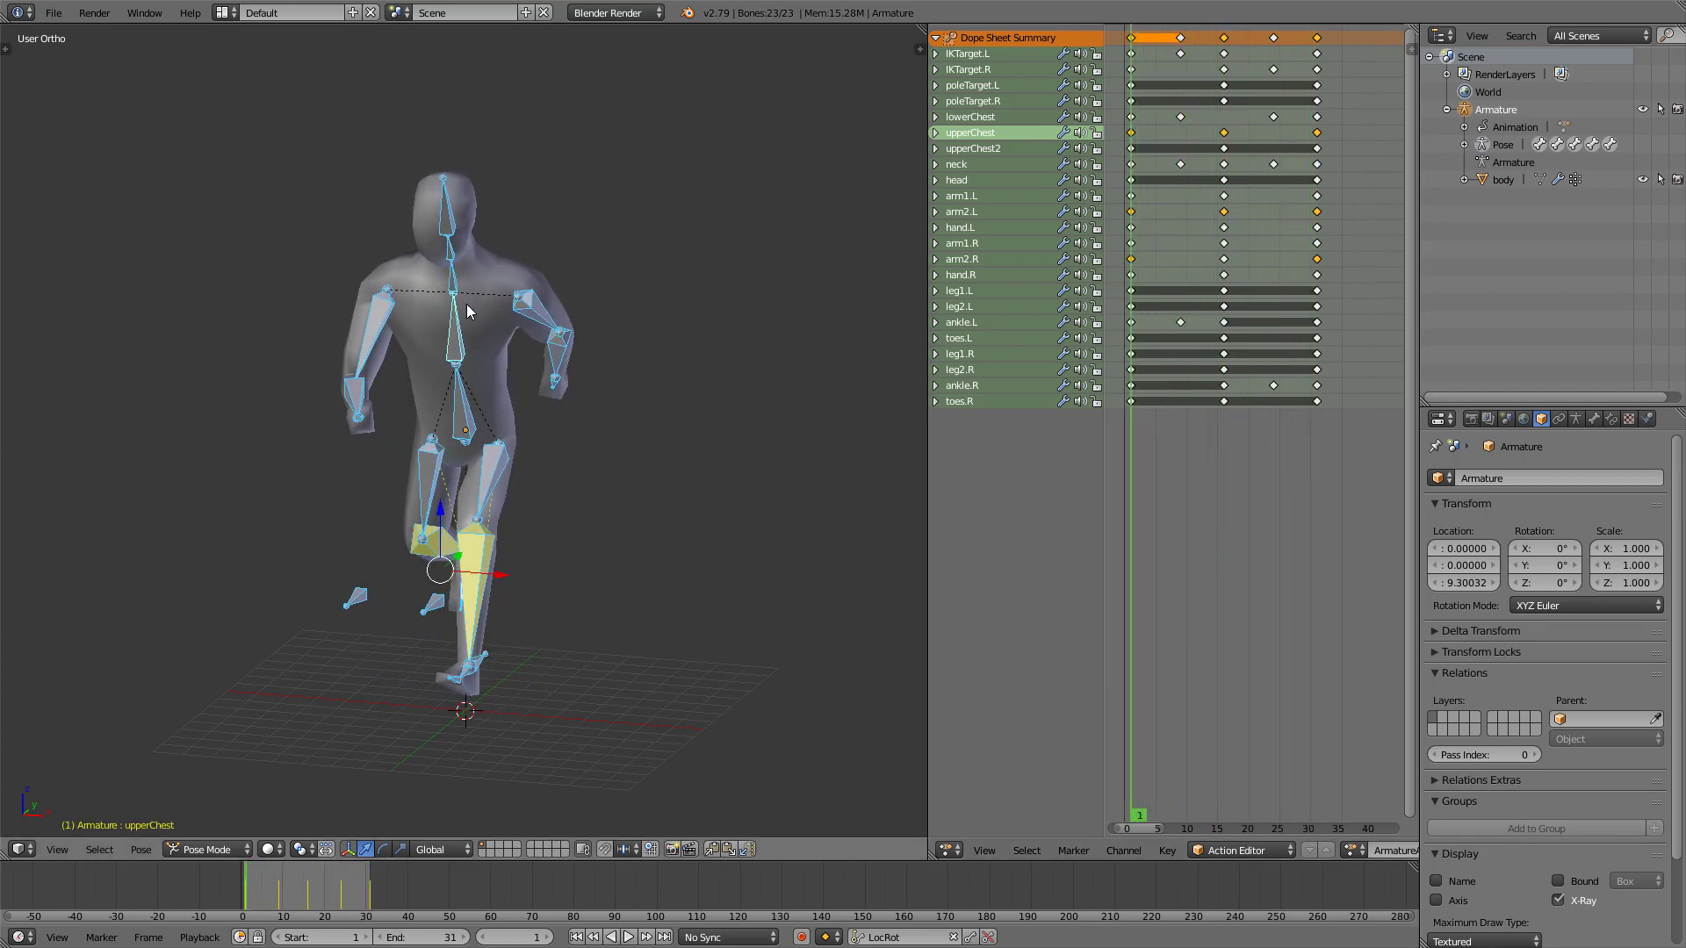